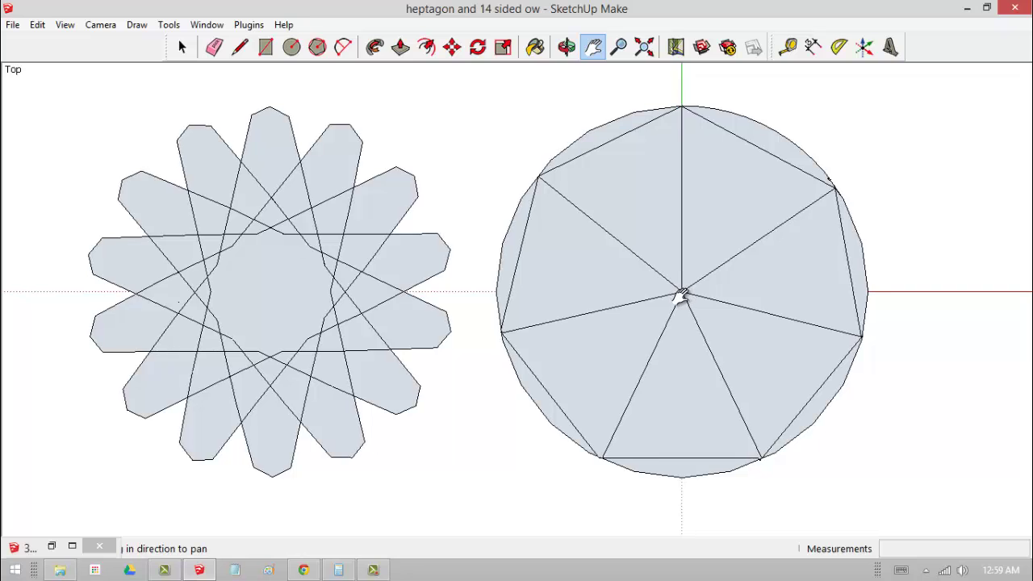
Step: Pan the view so the 14-point star and the heptagon sit centrally
mouse_move(664, 295)
mouse_down()
mouse_move(456, 284)
mouse_move(113, 293)
mouse_move(705, 301)
mouse_up()
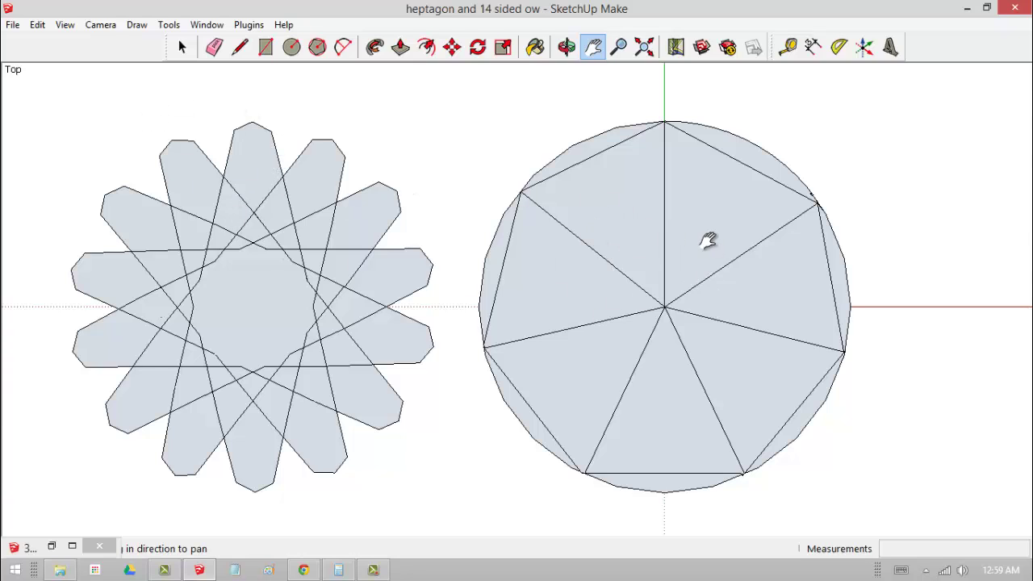
mouse_move(680, 307)
mouse_down()
mouse_move(493, 299)
mouse_move(767, 314)
mouse_move(685, 313)
mouse_up()
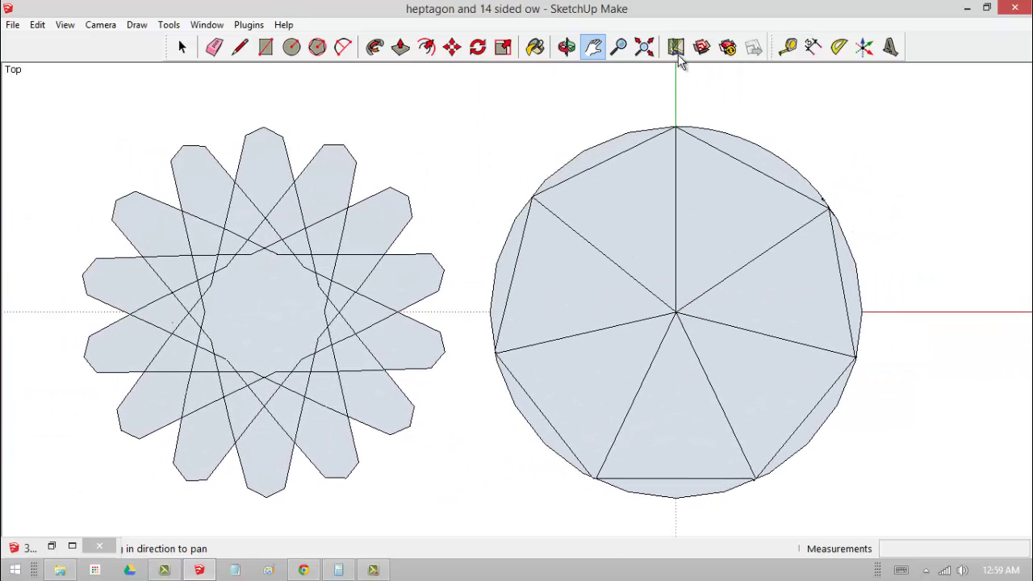
click(618, 46)
Step: Zoom out, box-select the star and heptagon, and move them 7.542 m left of the origin
drag(581, 102, 551, 303)
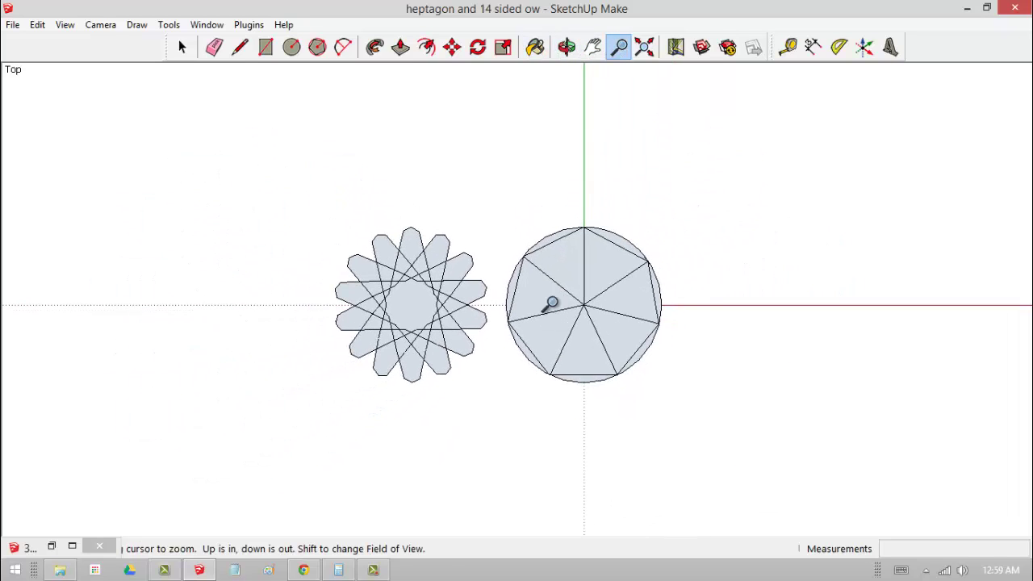
click(200, 26)
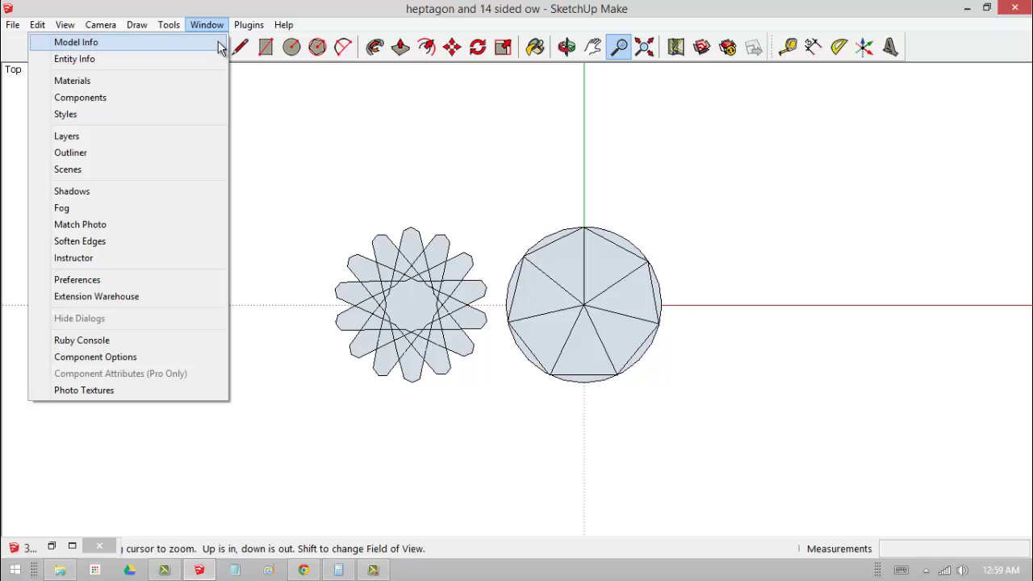
click(242, 16)
click(184, 47)
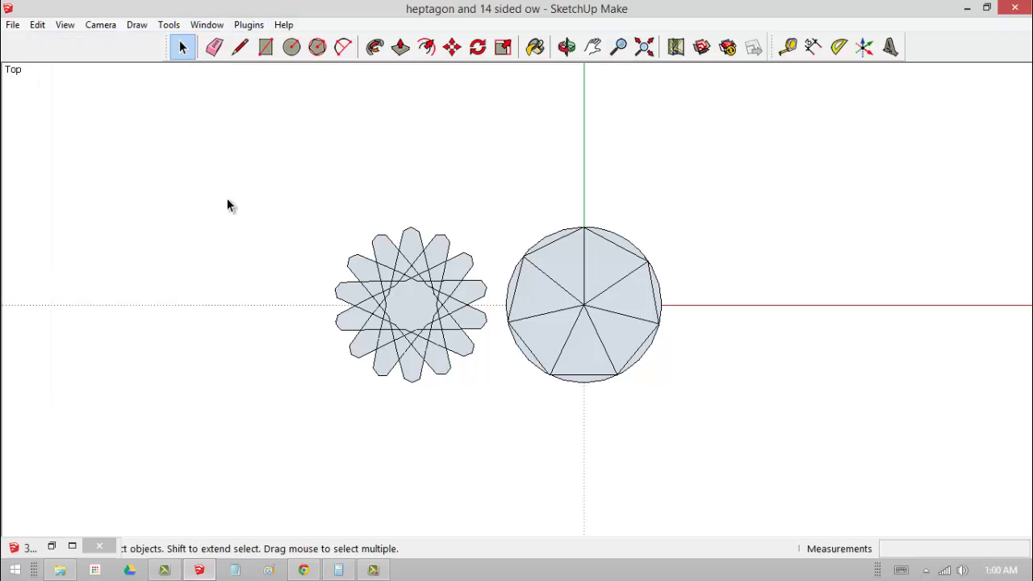
drag(312, 211, 677, 420)
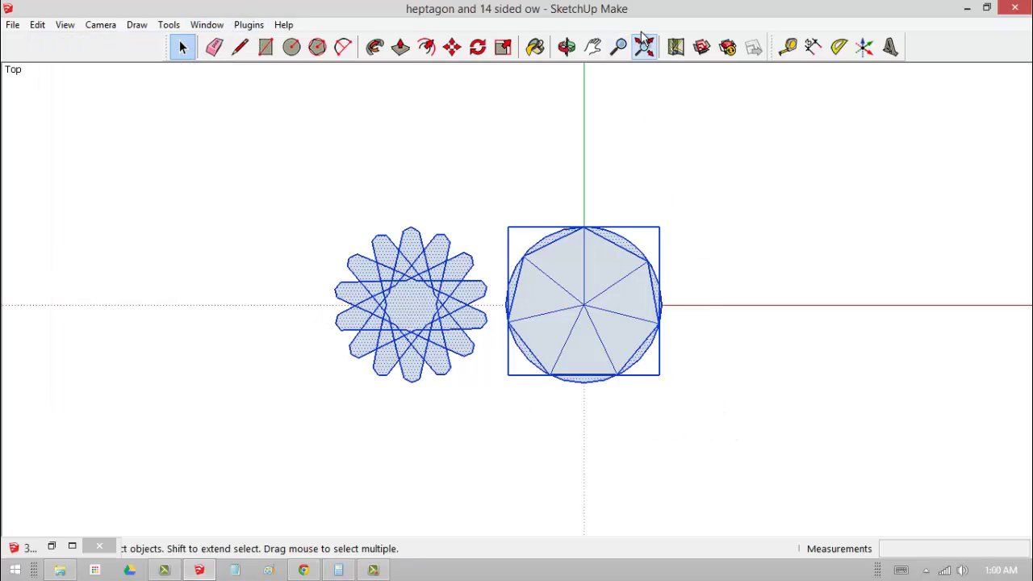
click(452, 48)
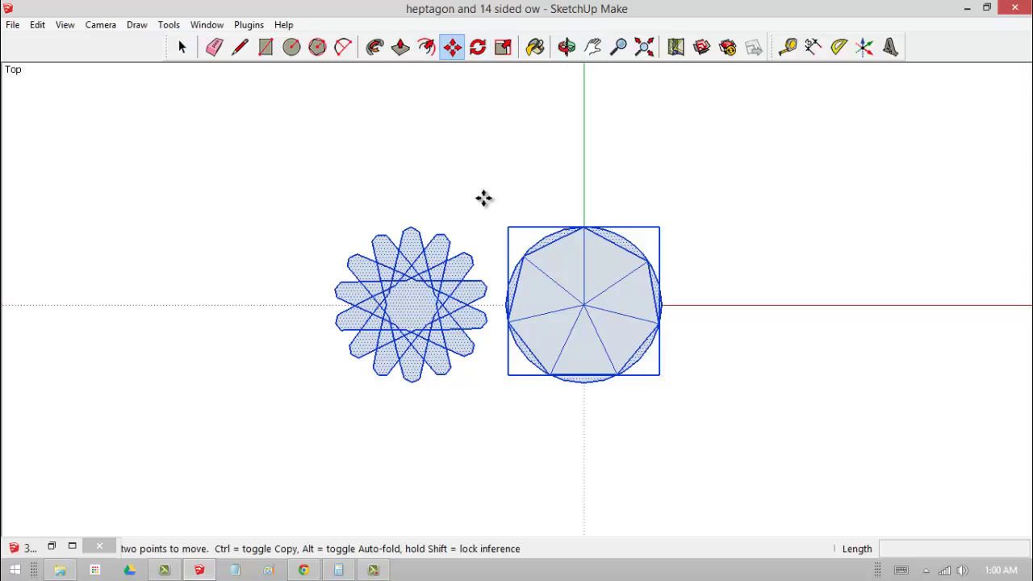
click(583, 306)
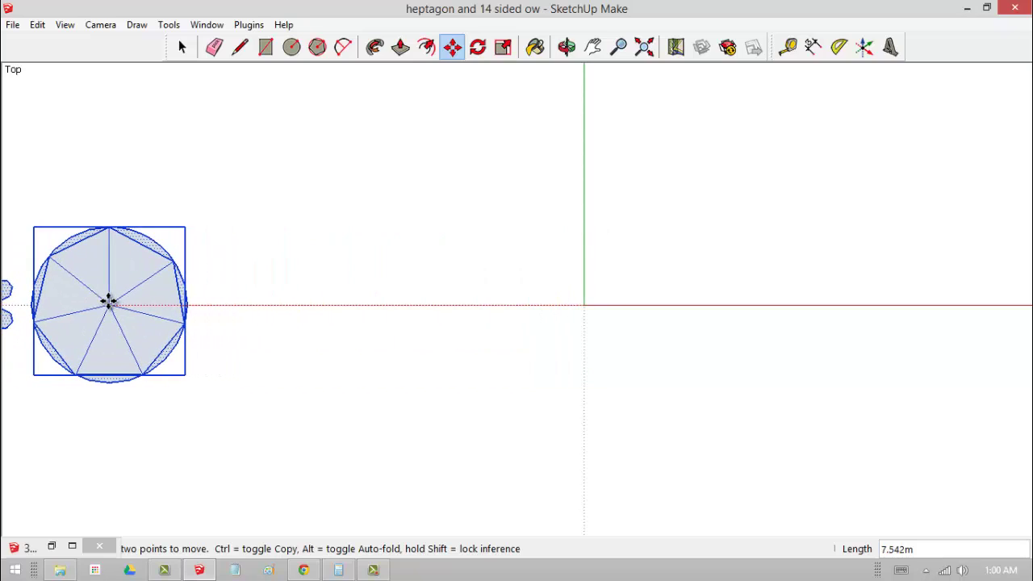
click(108, 301)
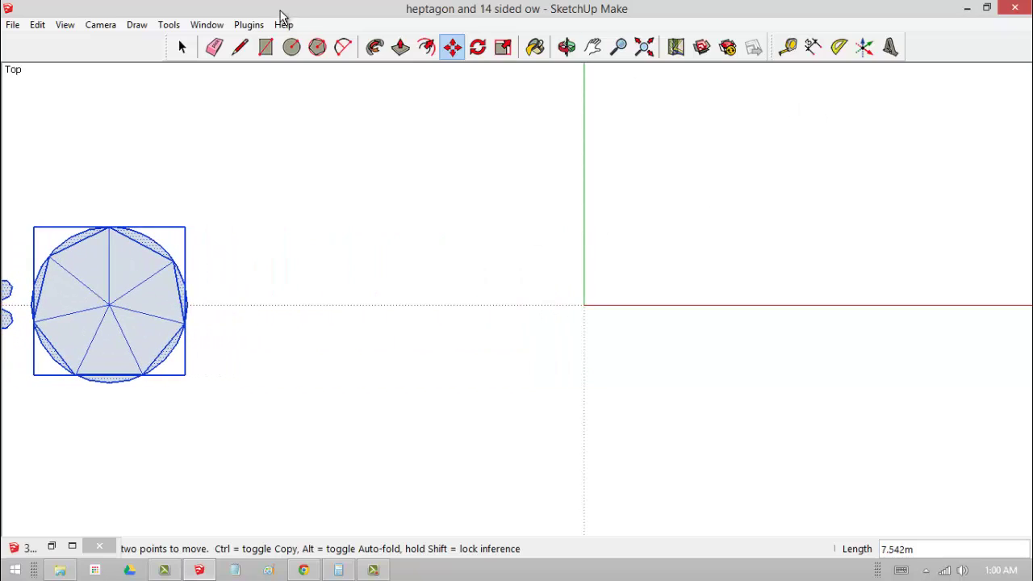
click(182, 47)
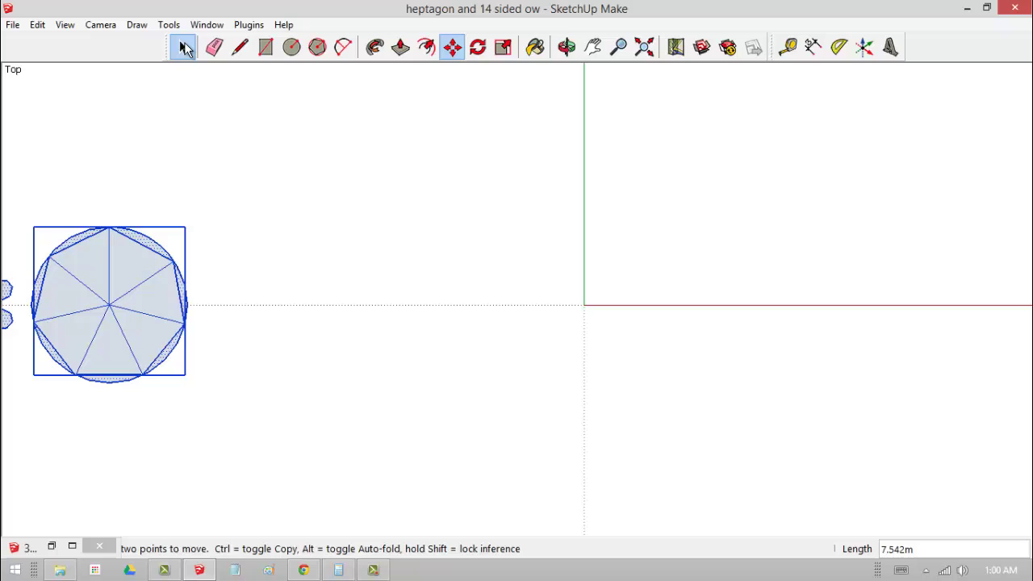
Step: Draw a circle of radius 1 centred on the origin and zoom in on it
click(562, 287)
click(291, 46)
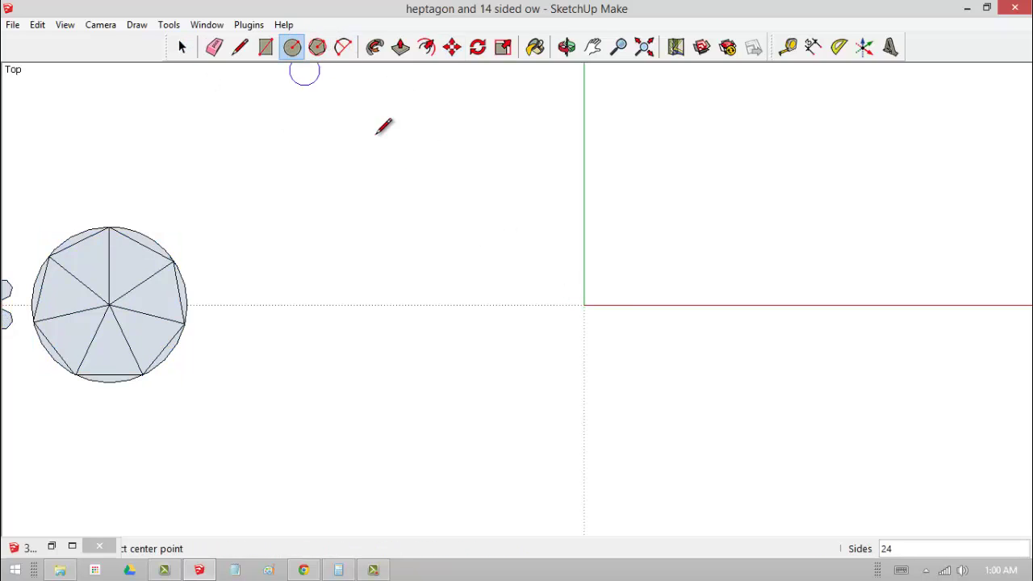
click(584, 305)
click(654, 304)
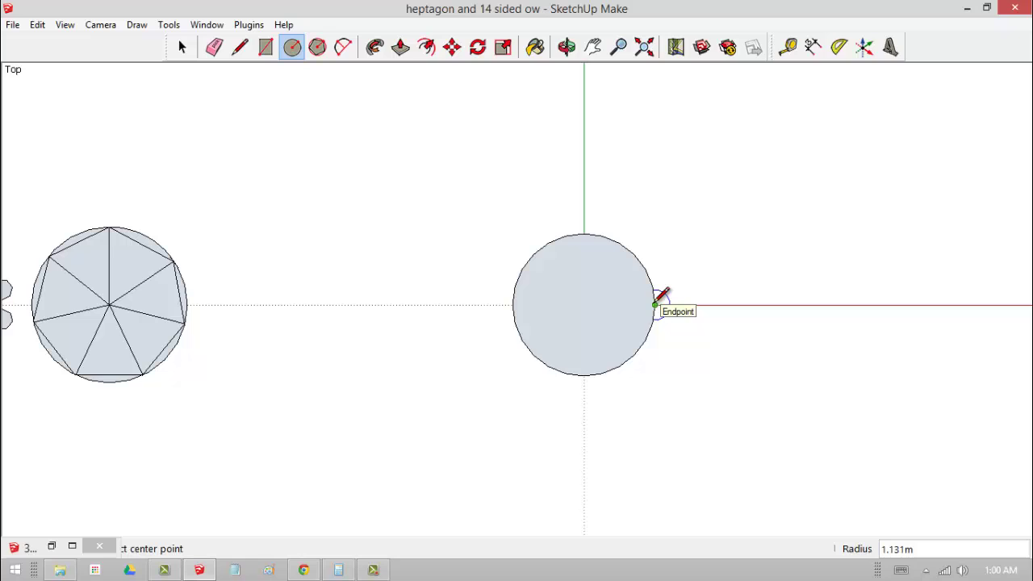
text(1)
key(Return)
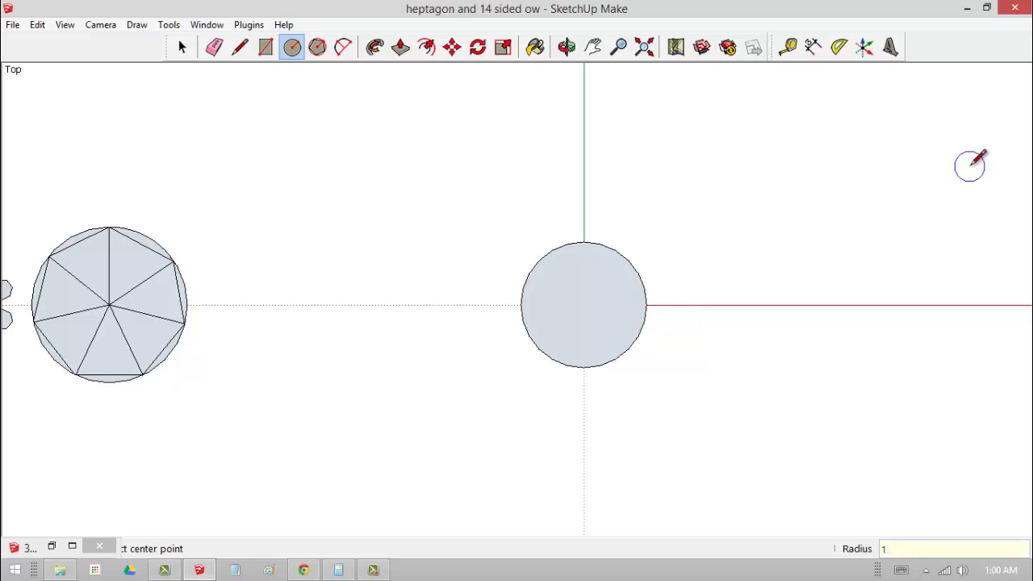
click(619, 47)
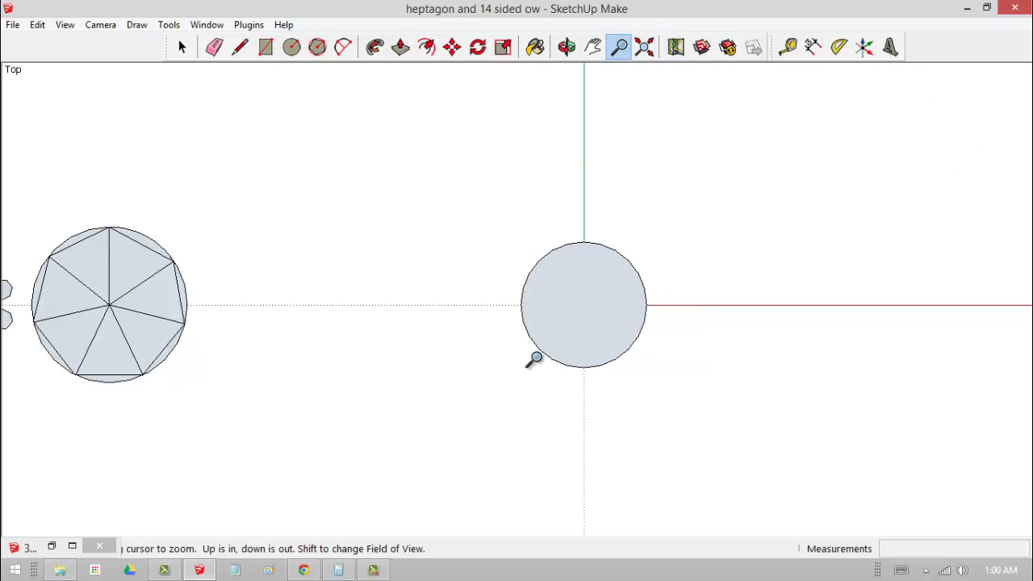
drag(584, 440, 609, 247)
click(594, 47)
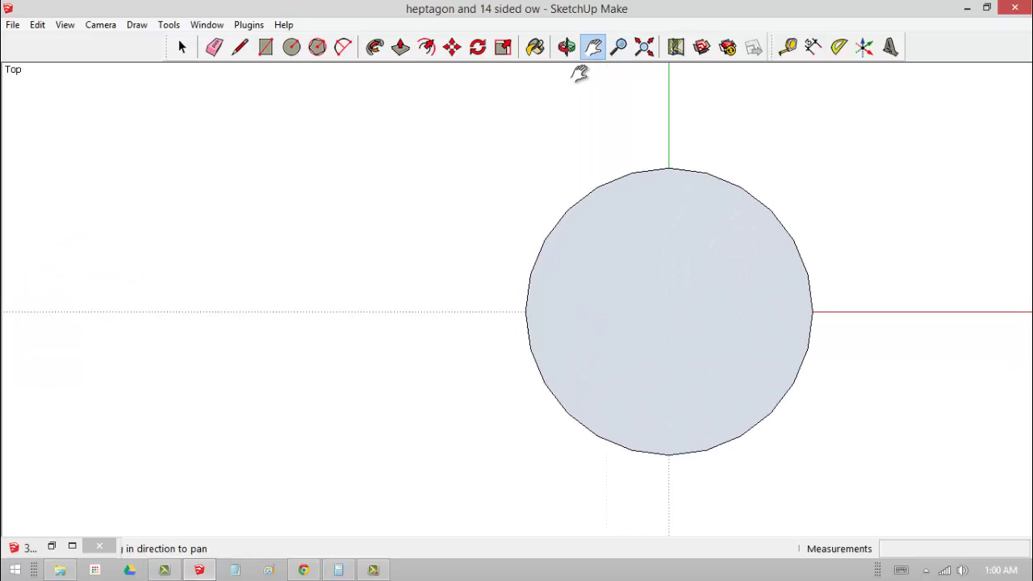
drag(565, 103, 342, 117)
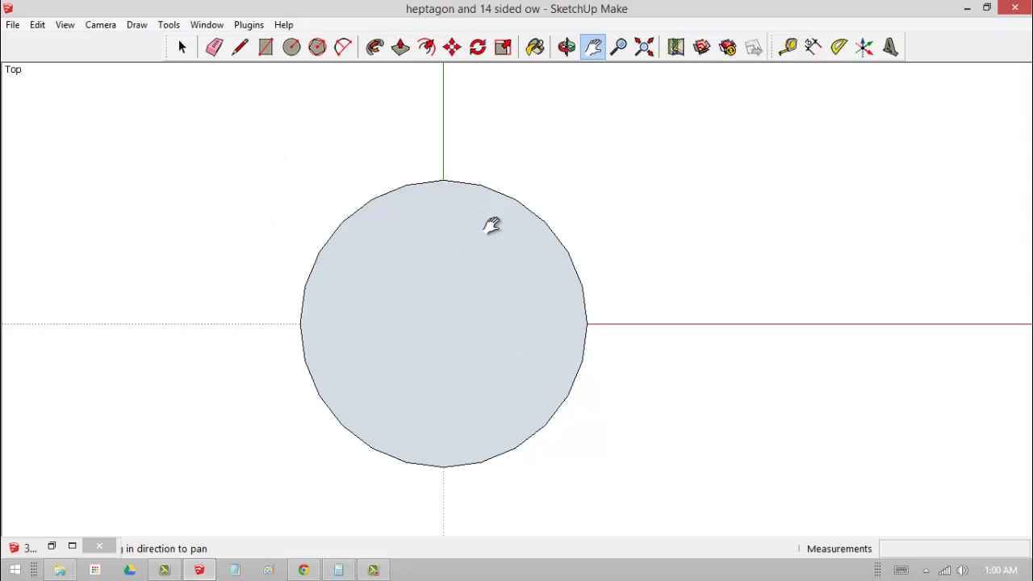
Step: Draw four circles centred on its right, left, top and bottom edge points, passing through the origin
click(291, 47)
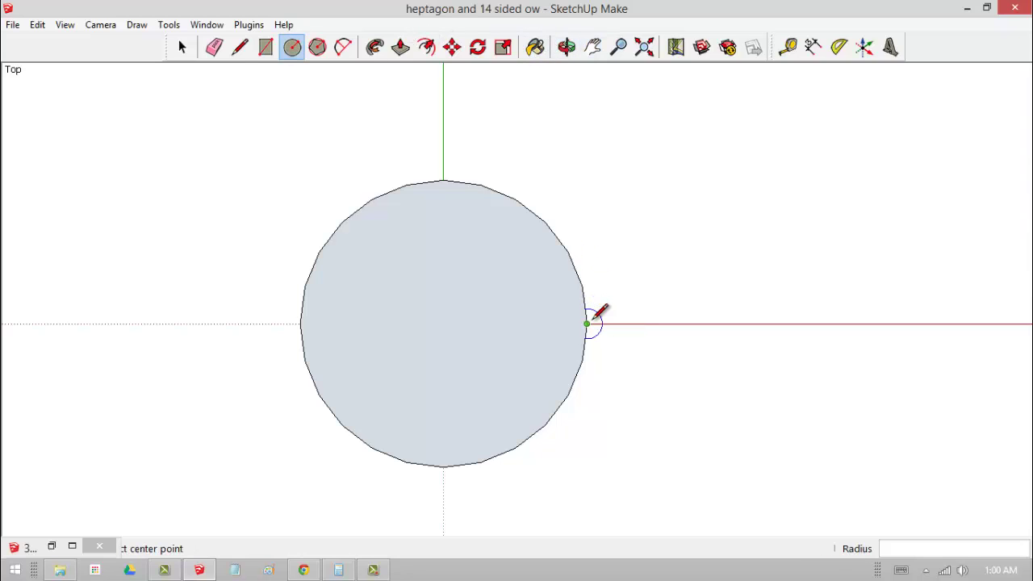
click(587, 323)
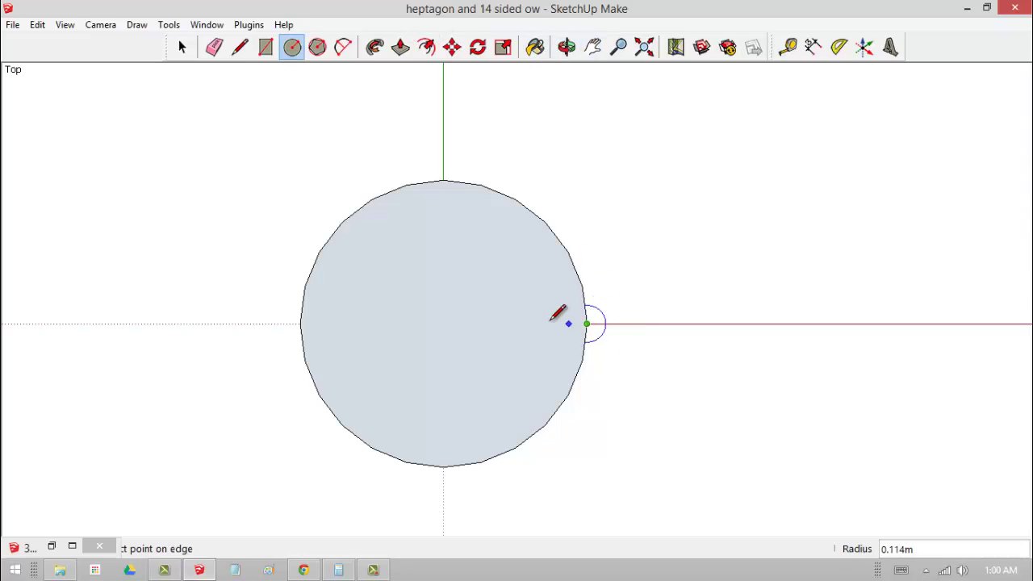
click(443, 323)
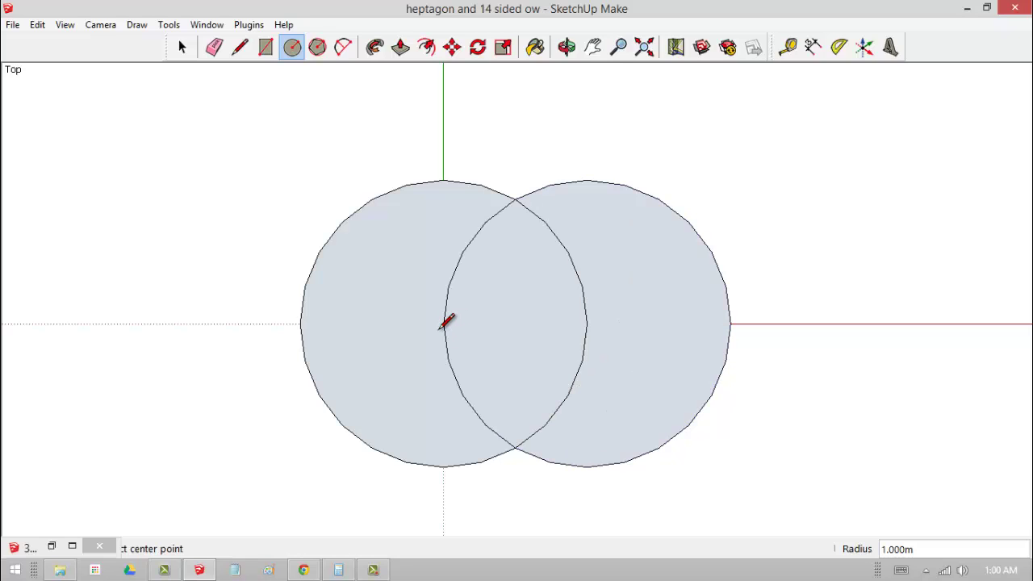
click(300, 323)
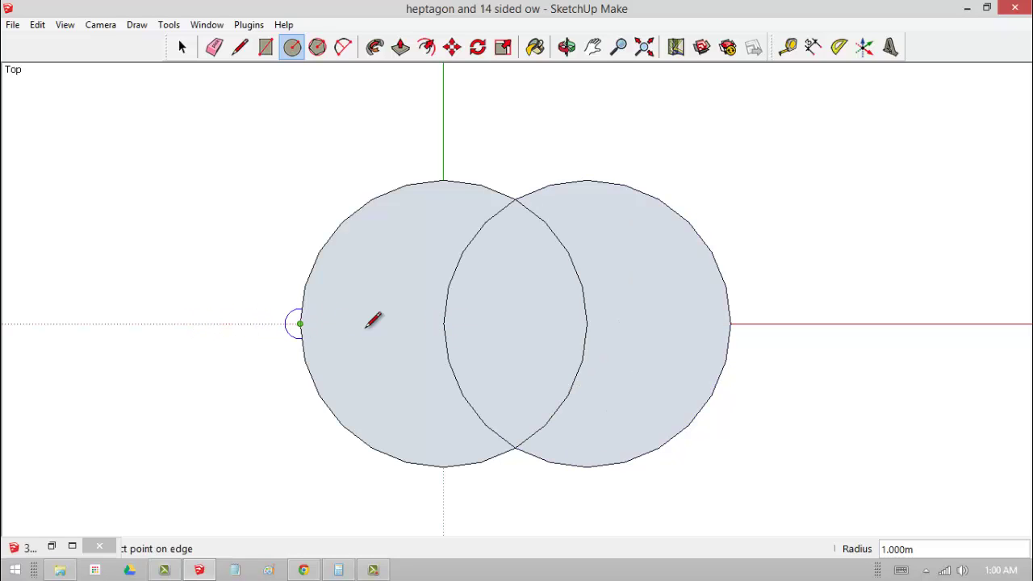
click(443, 324)
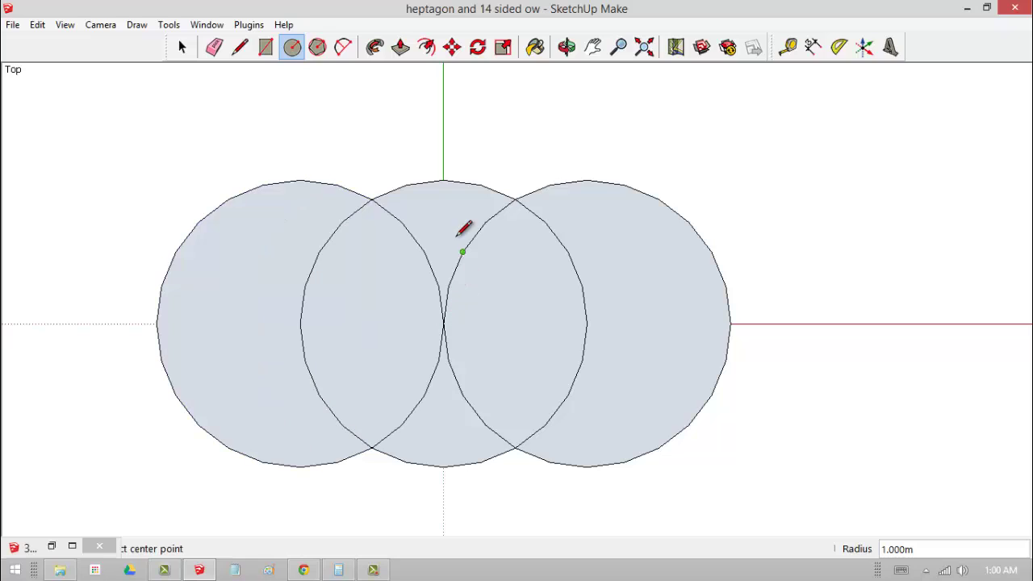
click(443, 179)
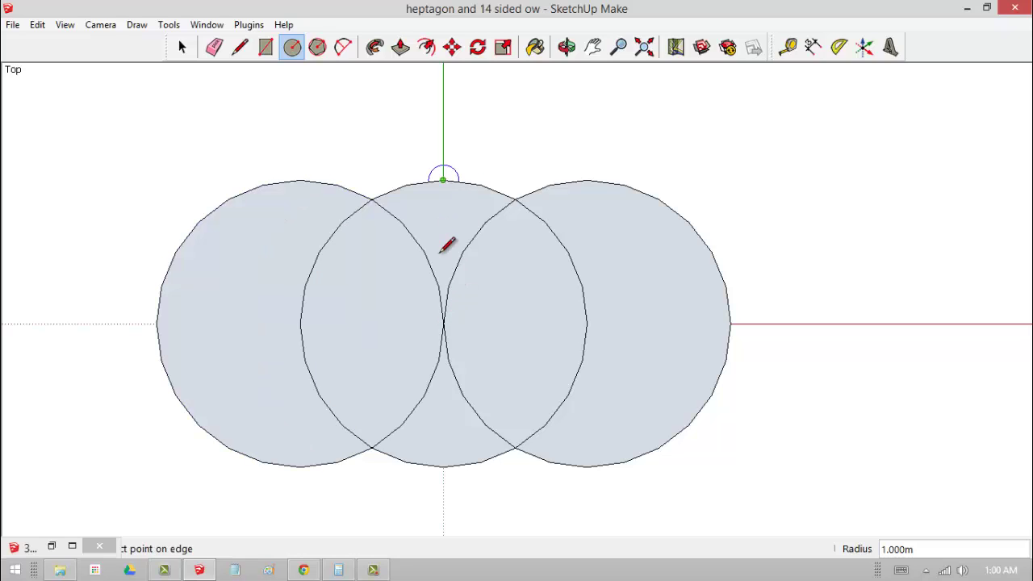
click(445, 323)
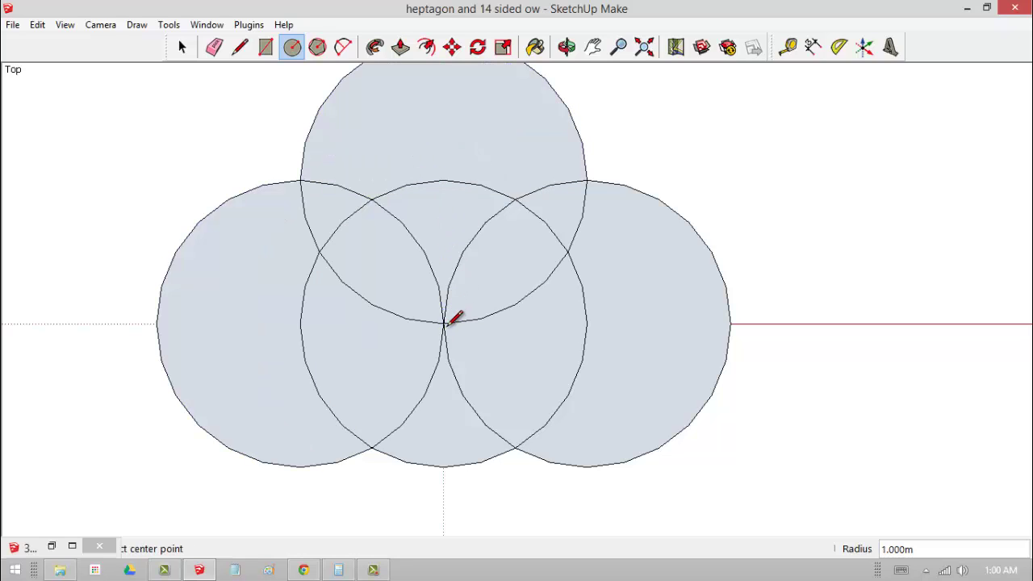
click(443, 466)
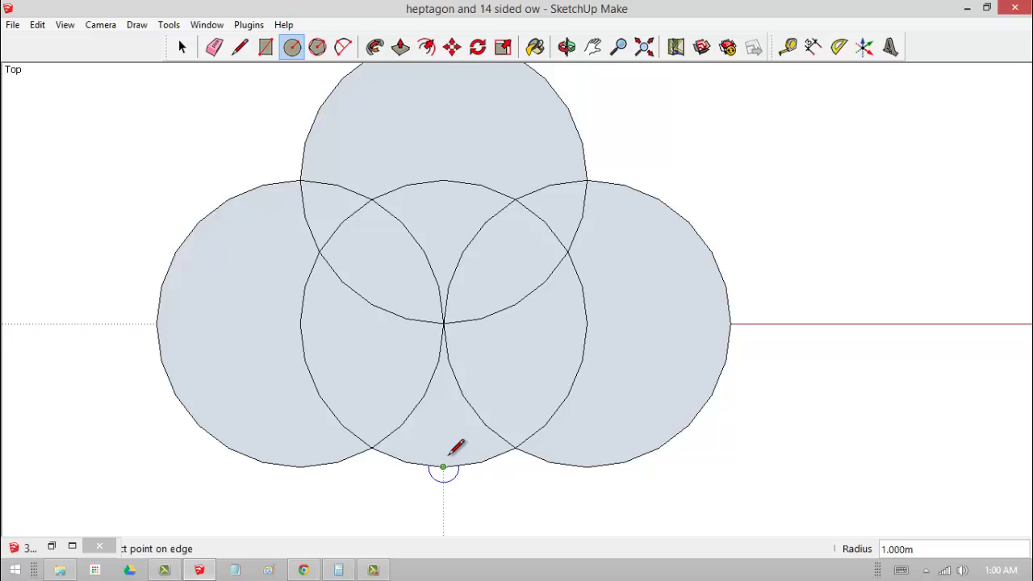
click(443, 323)
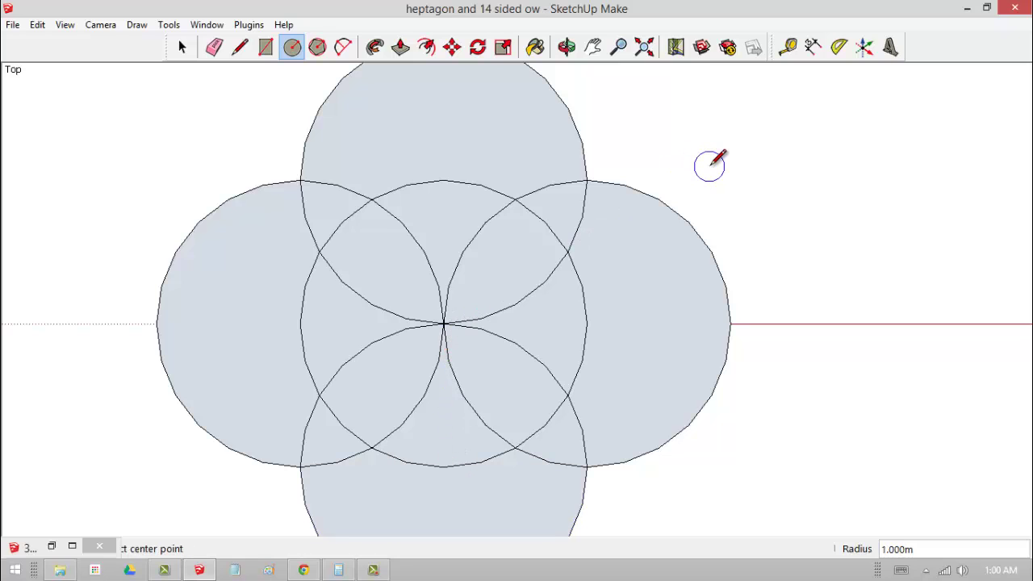
Step: Draw the downward triangle joining the upper-left and upper-right intersections to the bottom point
click(594, 48)
drag(238, 91, 242, 46)
click(242, 47)
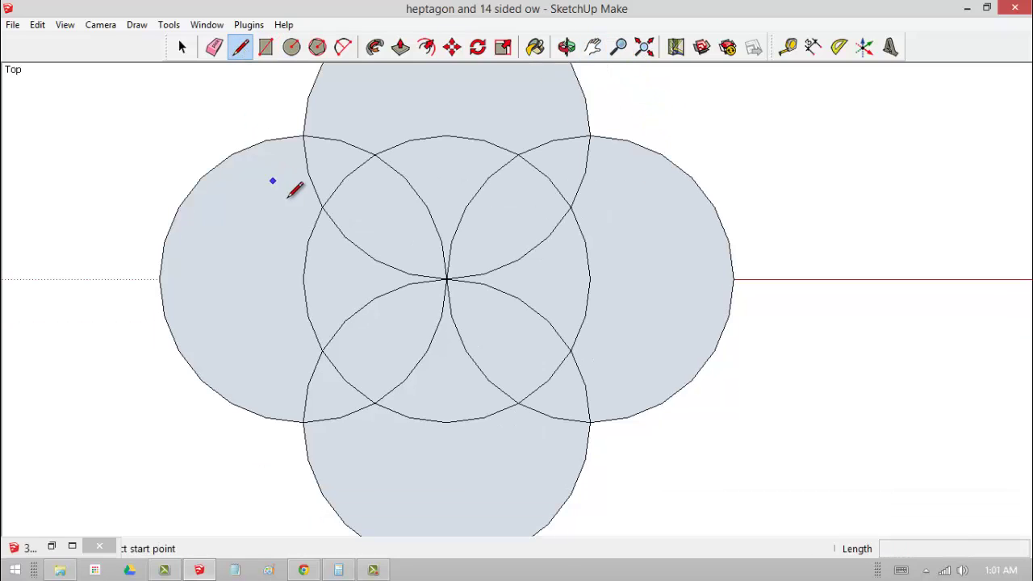
click(322, 208)
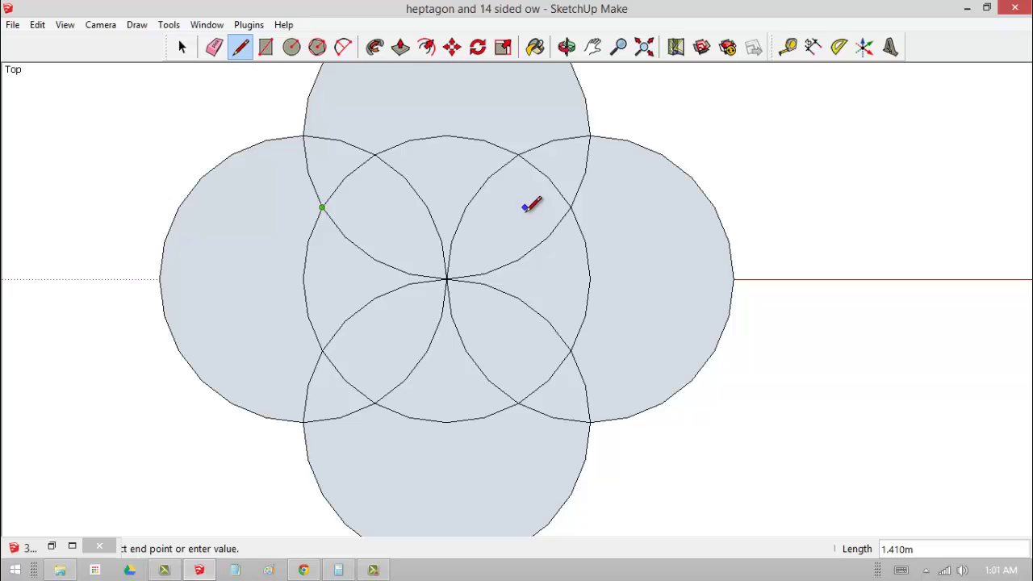
click(571, 207)
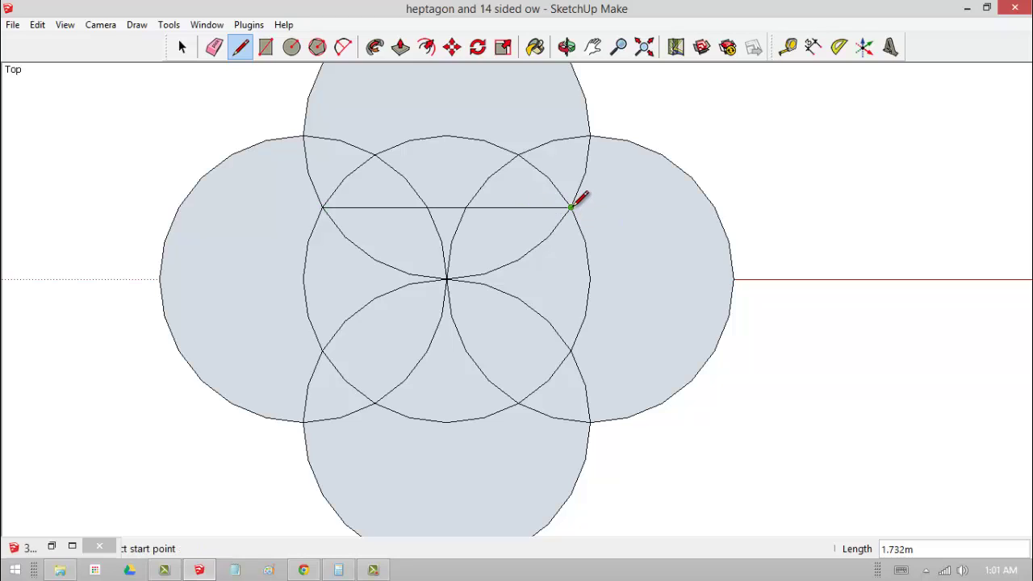
click(571, 208)
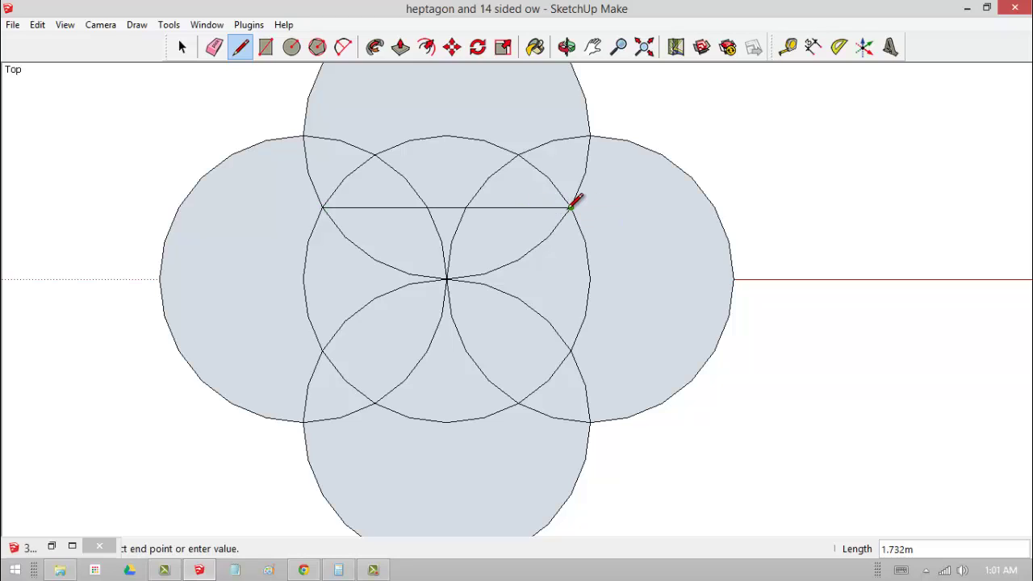
click(446, 421)
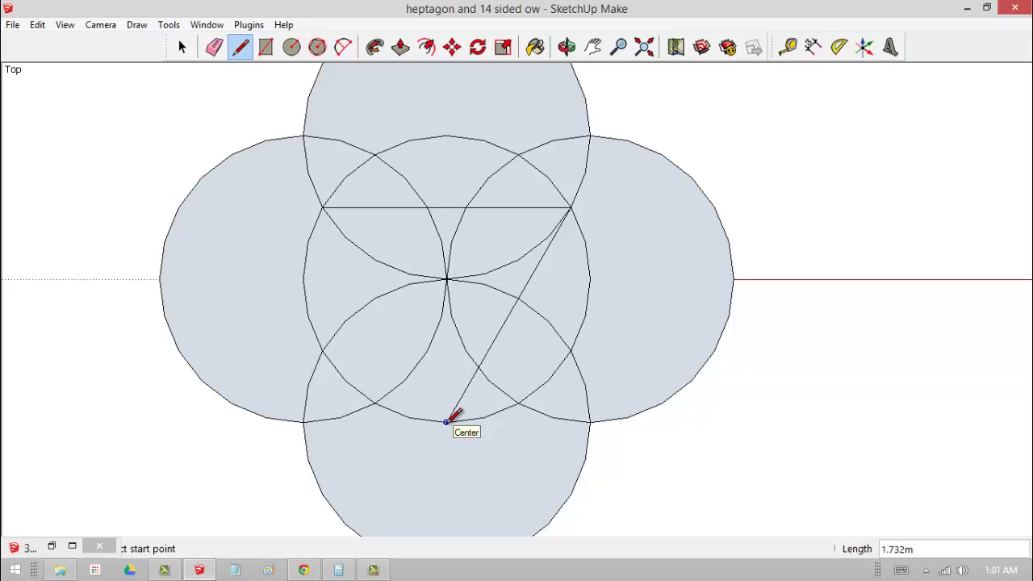
click(446, 421)
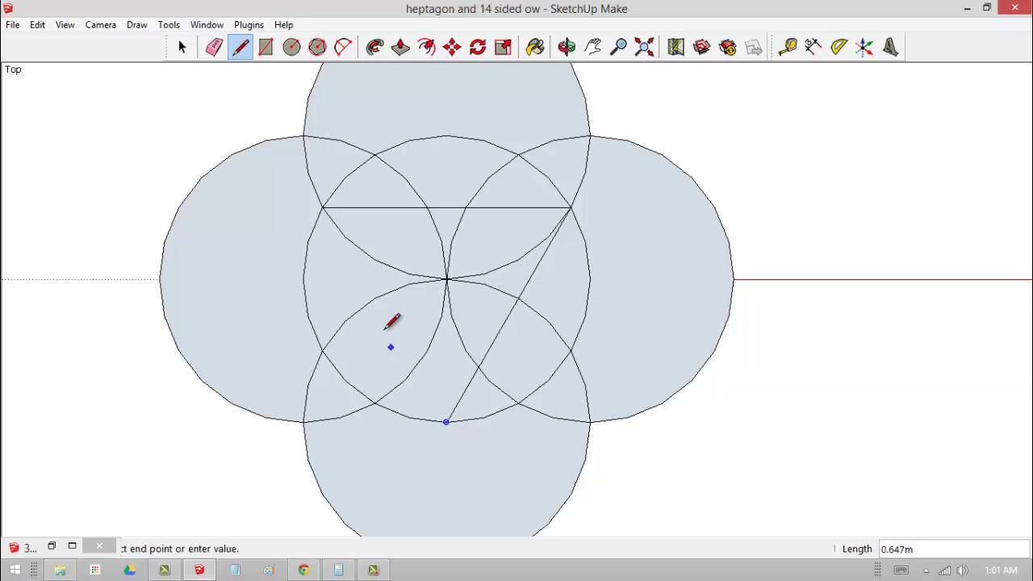
click(323, 208)
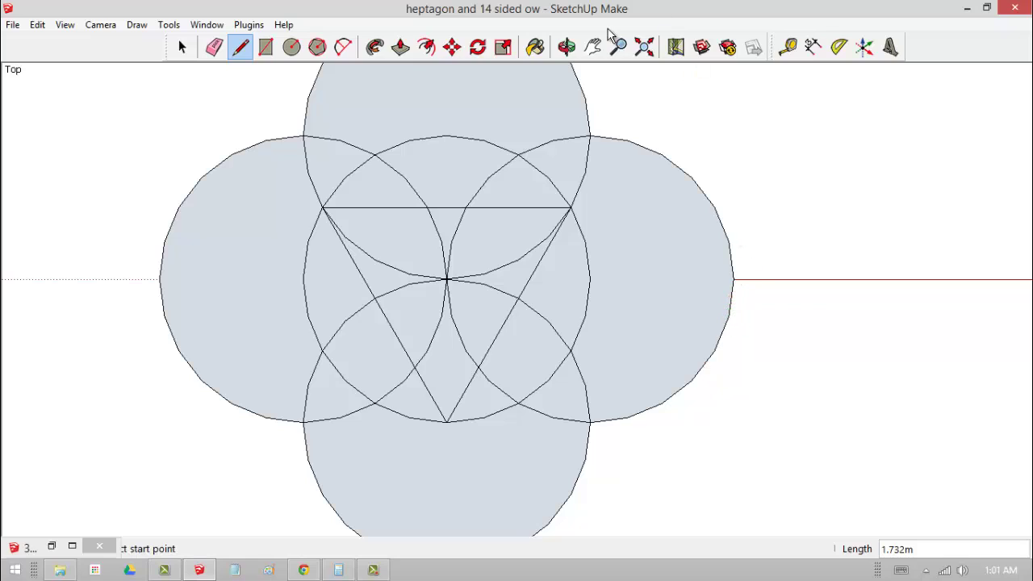
Step: Undo a stray vertical line, then draw the upward triangle from the top point to the lower intersections
click(449, 421)
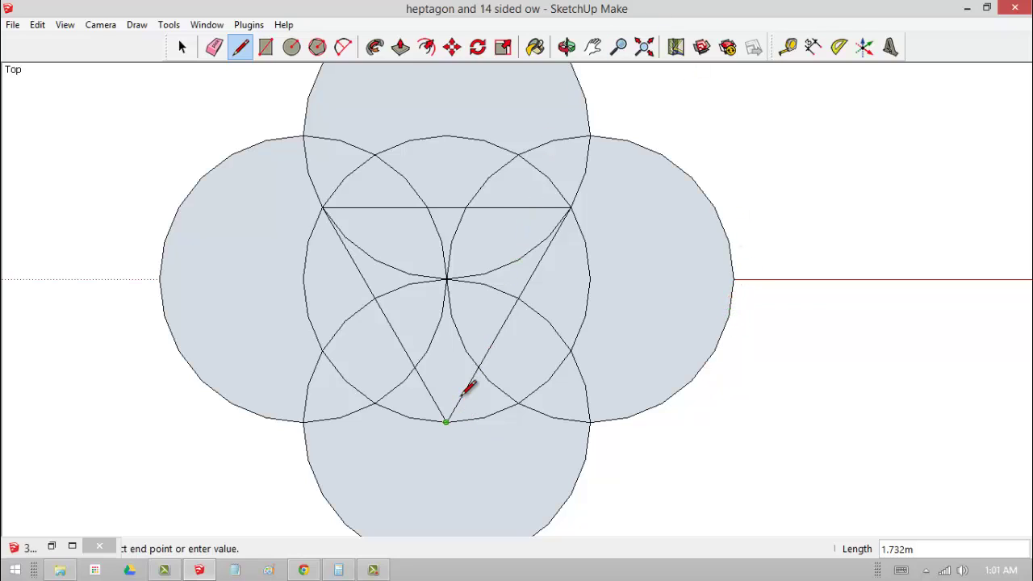
click(448, 136)
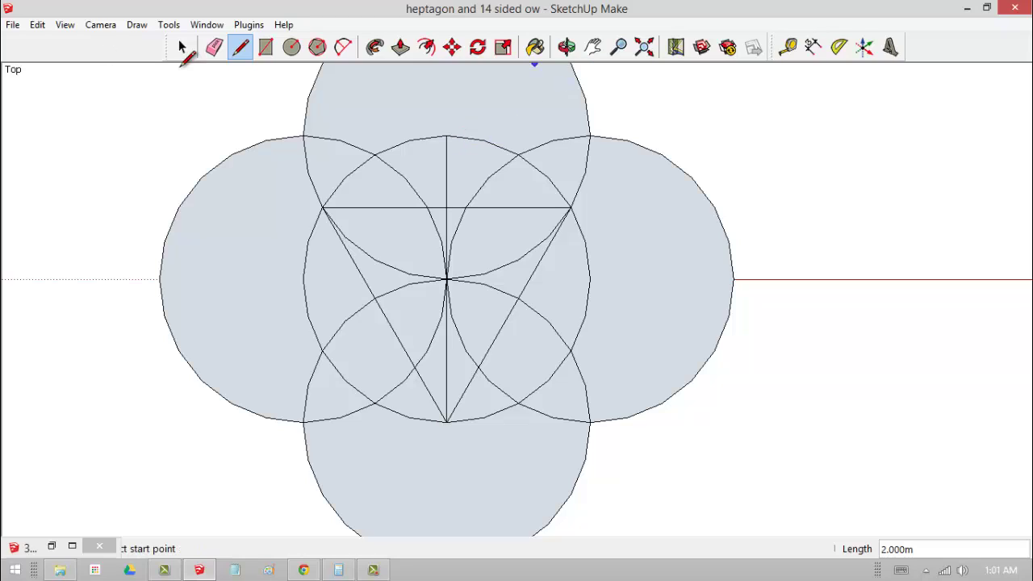
click(70, 28)
click(43, 39)
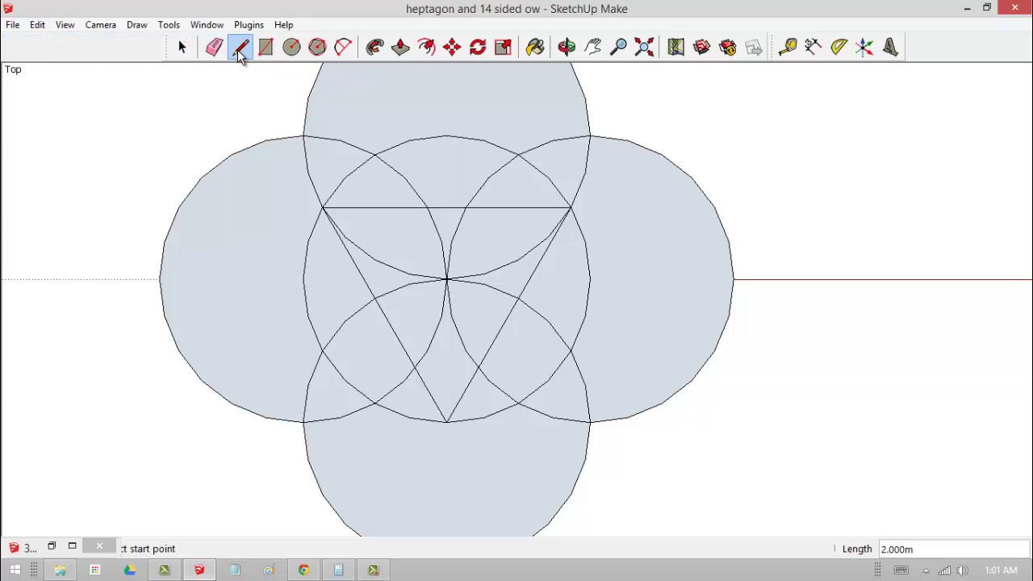
click(447, 136)
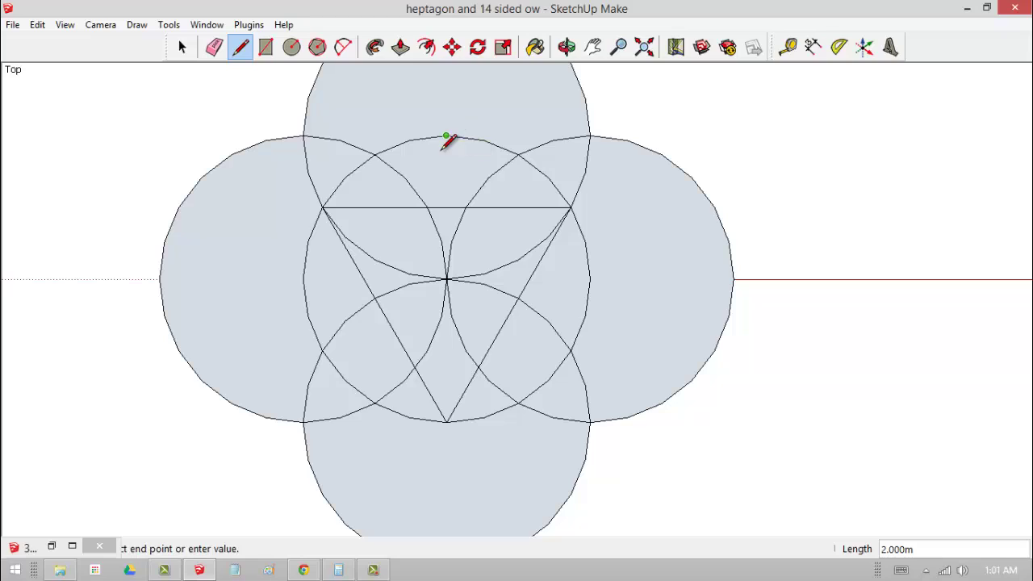
click(326, 342)
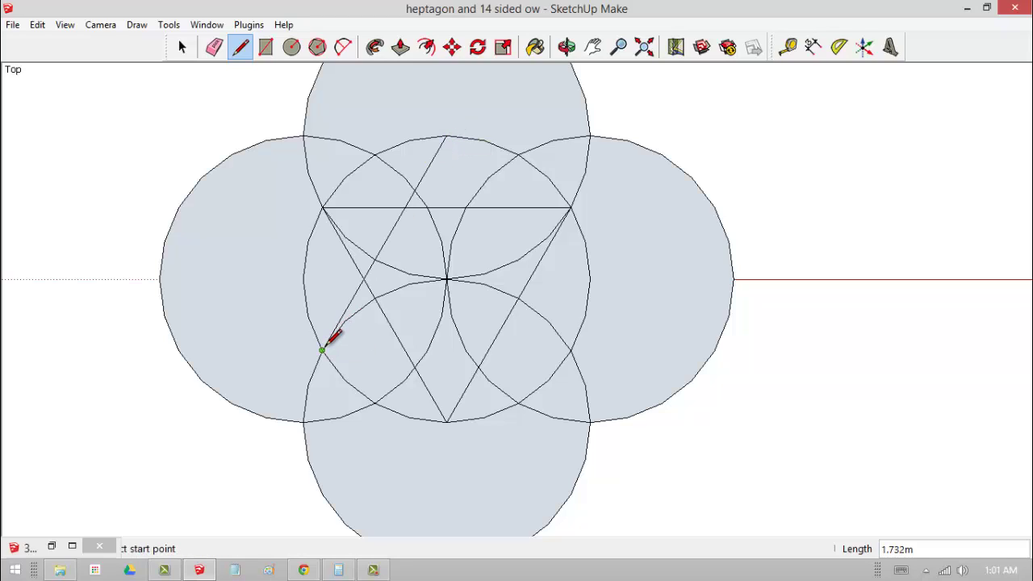
click(322, 350)
click(571, 350)
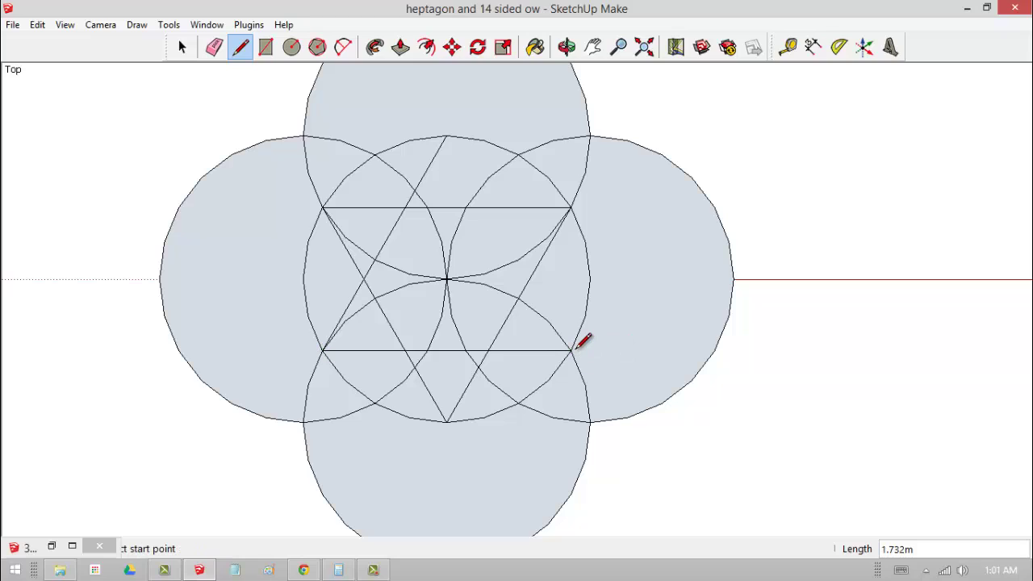
click(571, 350)
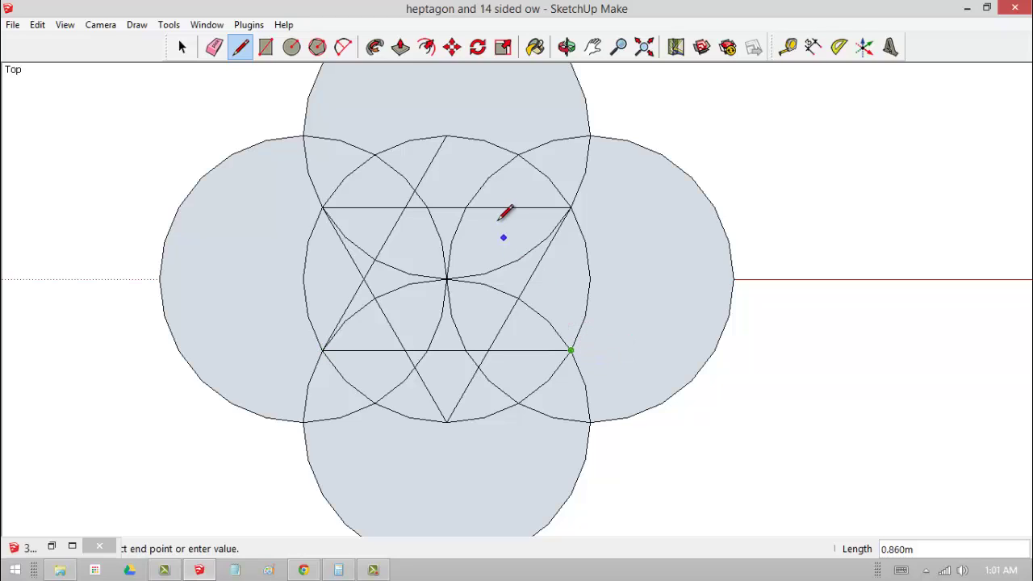
click(447, 137)
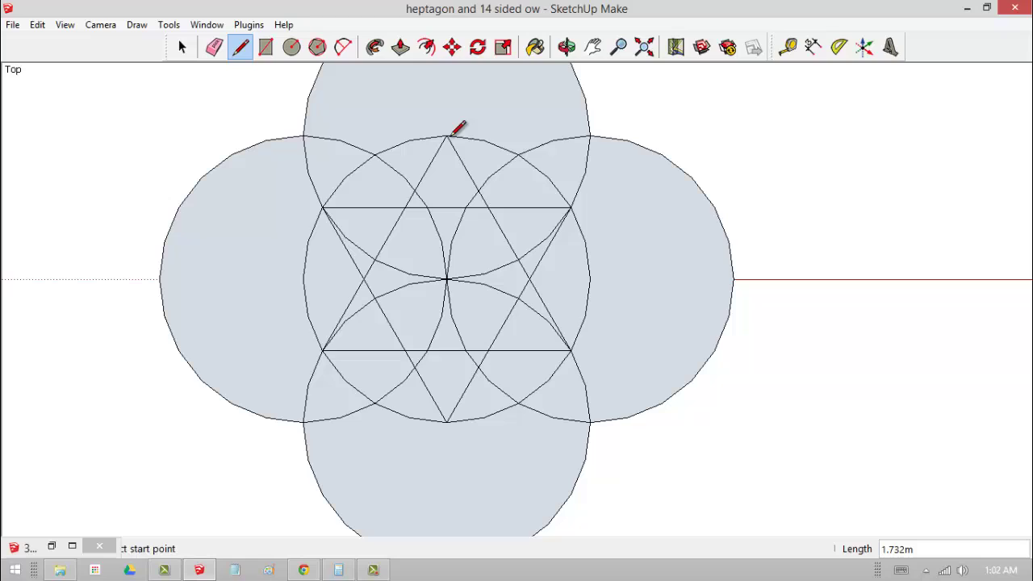
Step: Erase the outer arcs of the right, top, left and bottom circles
click(182, 48)
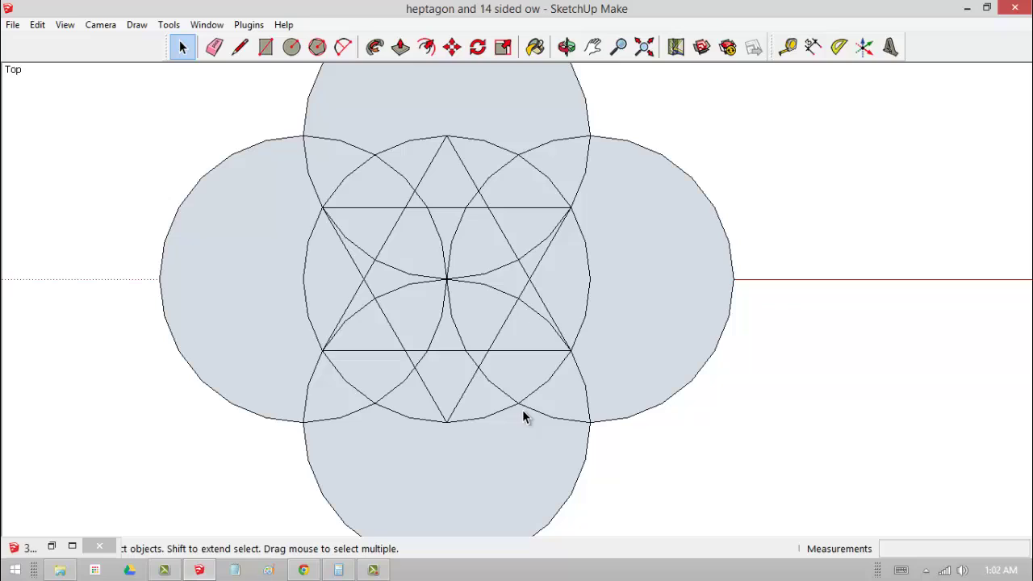
click(683, 172)
right_click(683, 171)
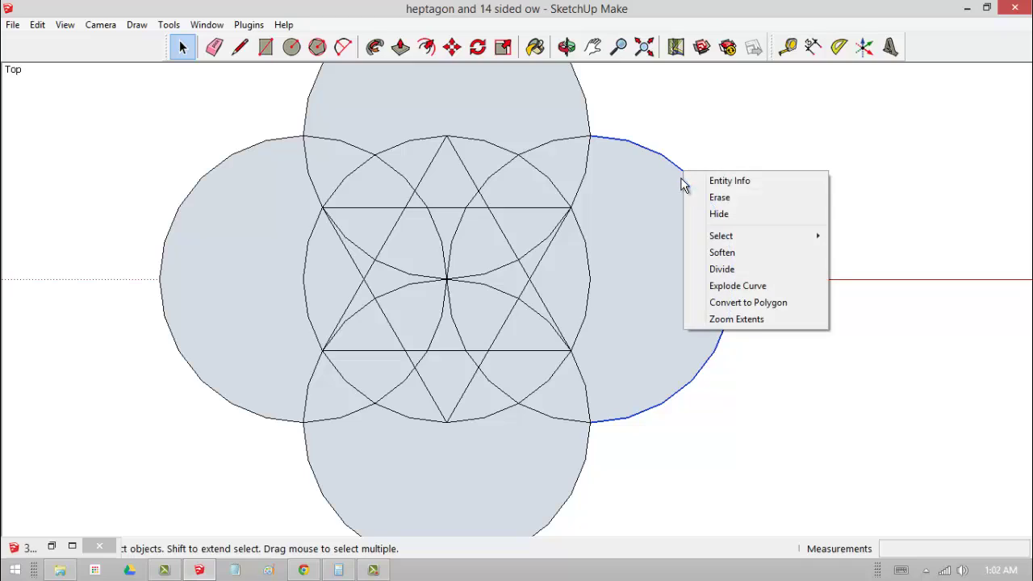
click(718, 197)
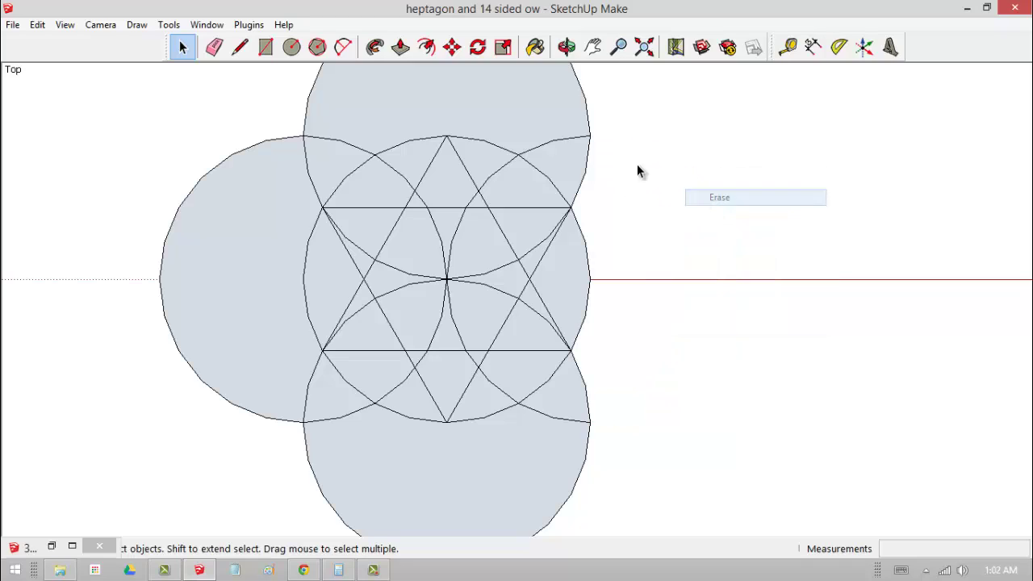
right_click(588, 114)
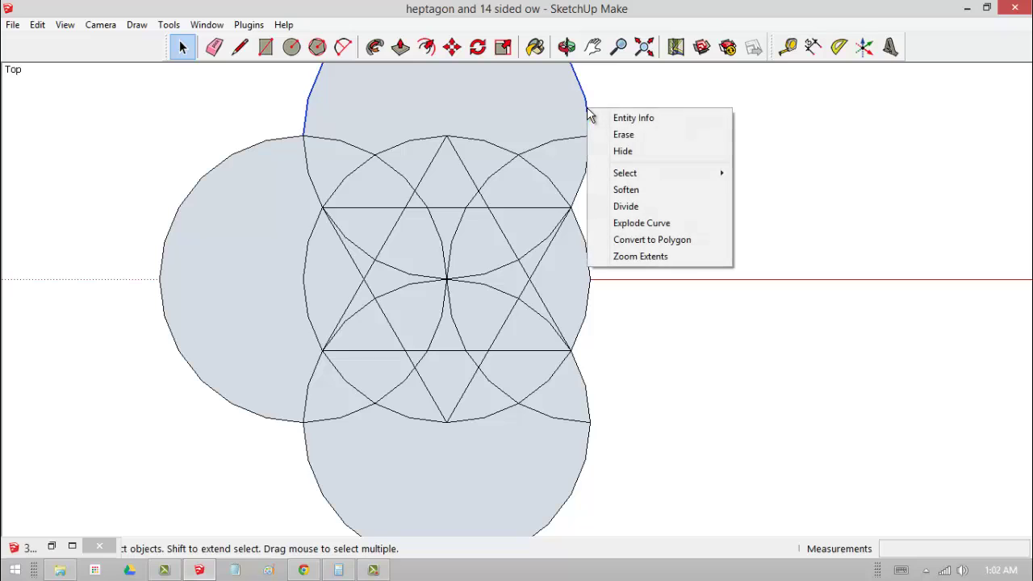
click(622, 134)
click(238, 153)
right_click(240, 156)
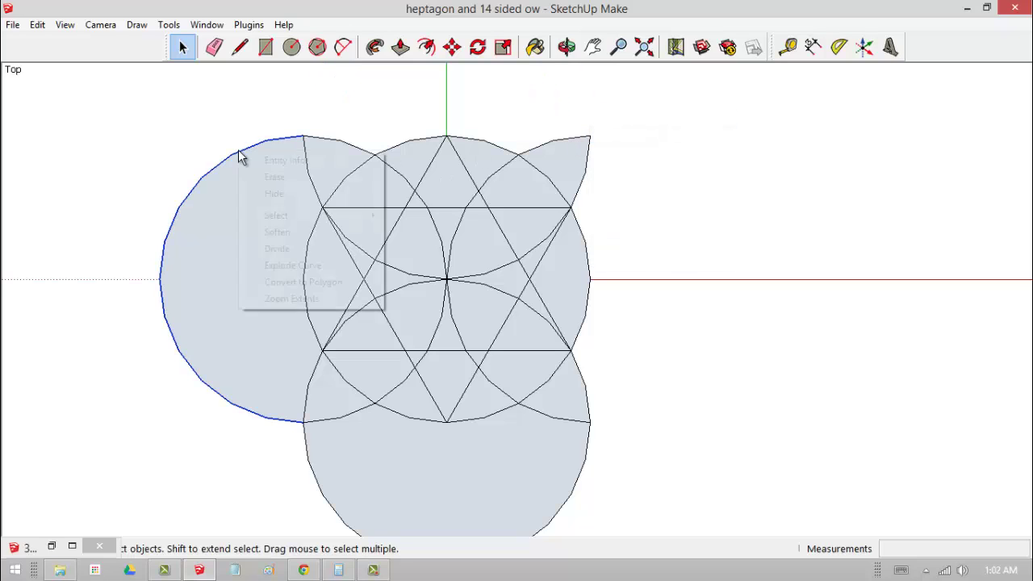
click(274, 177)
right_click(313, 308)
click(359, 330)
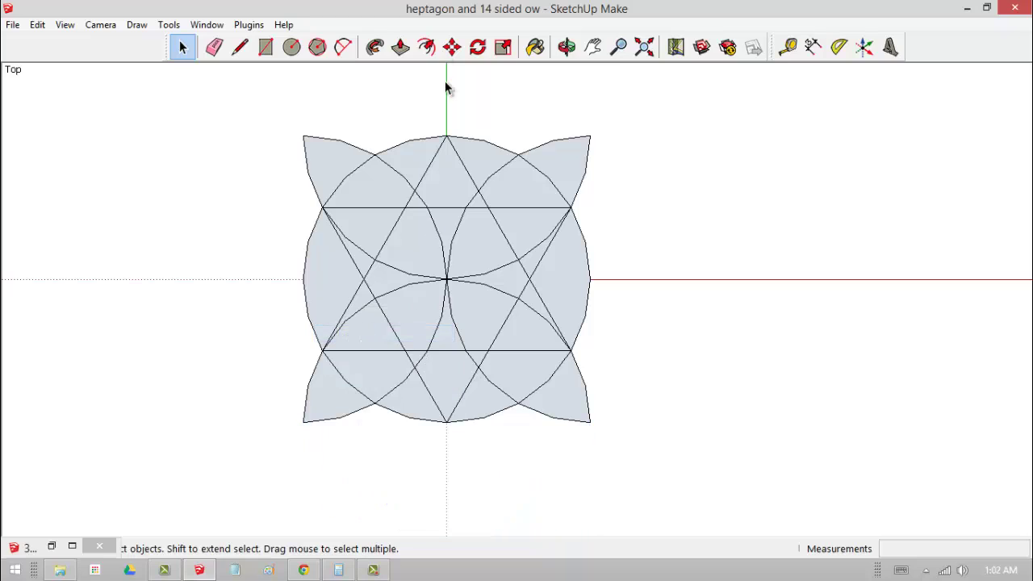
Step: Erase the pointed corner tips, inner curved arcs and leftover arc pieces around the star
click(214, 47)
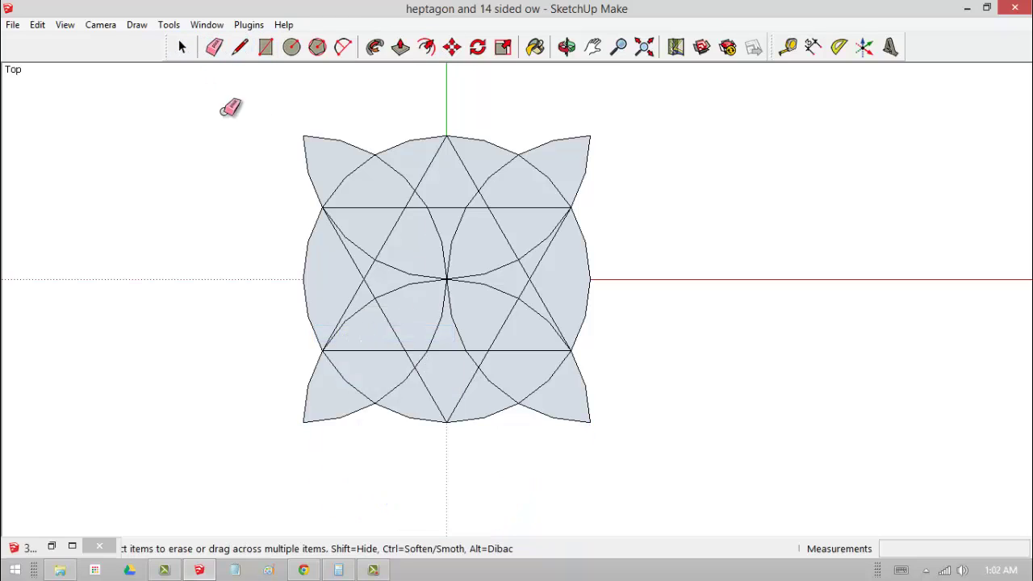
mouse_move(339, 131)
mouse_down()
mouse_move(352, 139)
mouse_move(306, 182)
mouse_move(297, 138)
mouse_up()
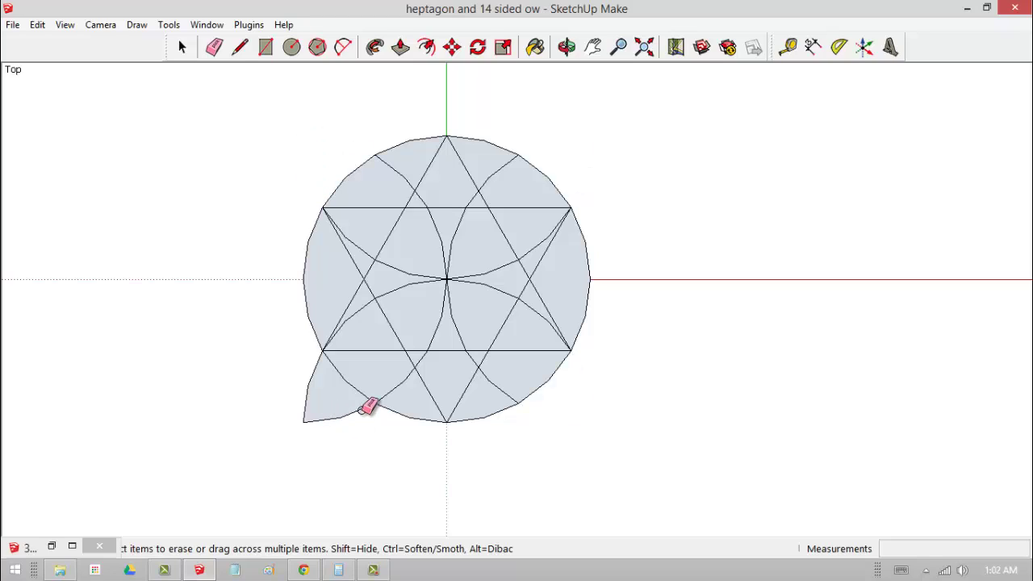
mouse_move(364, 406)
mouse_down()
mouse_move(322, 420)
mouse_move(311, 412)
mouse_move(307, 396)
mouse_move(332, 373)
mouse_up()
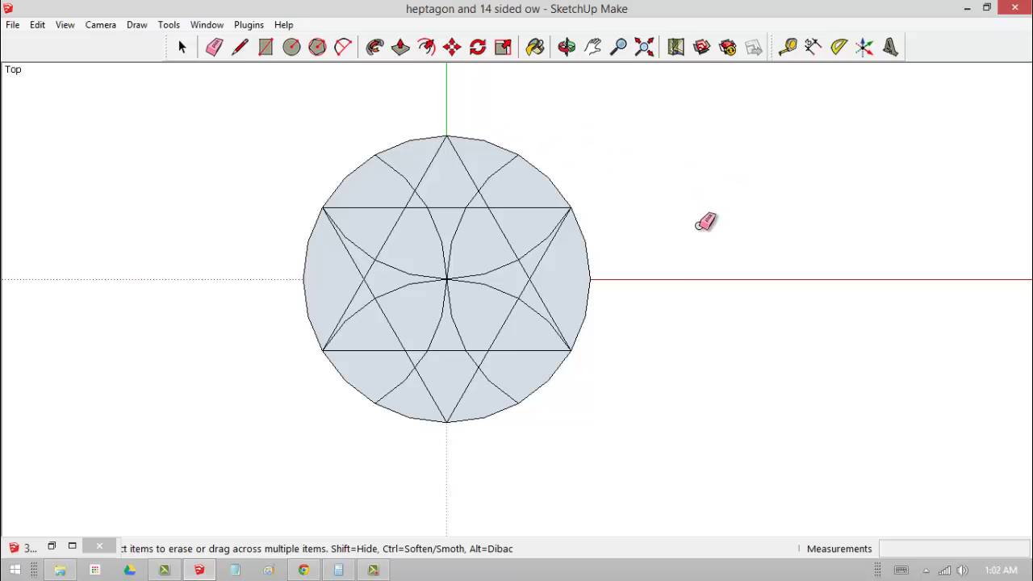
click(476, 194)
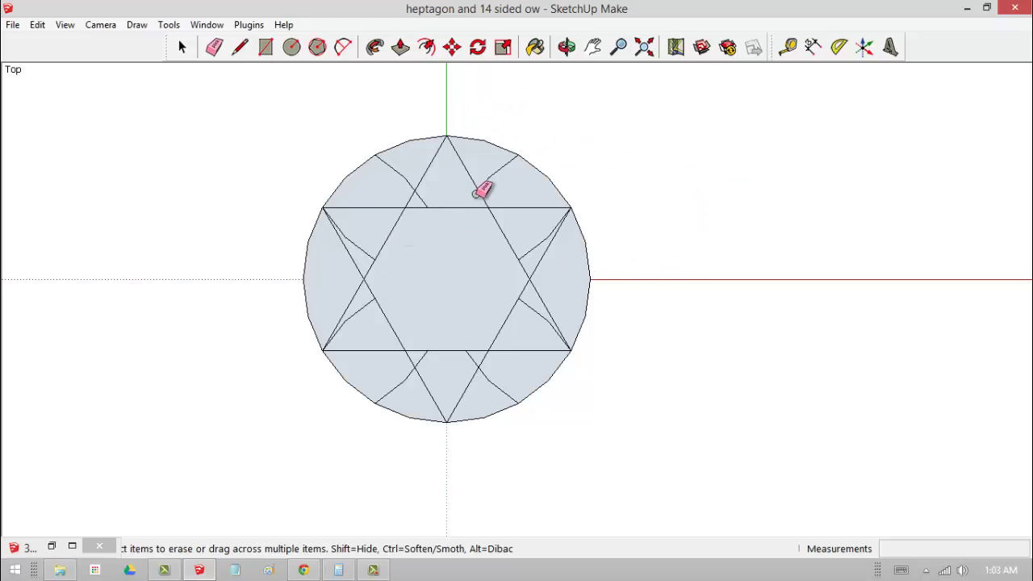
click(476, 194)
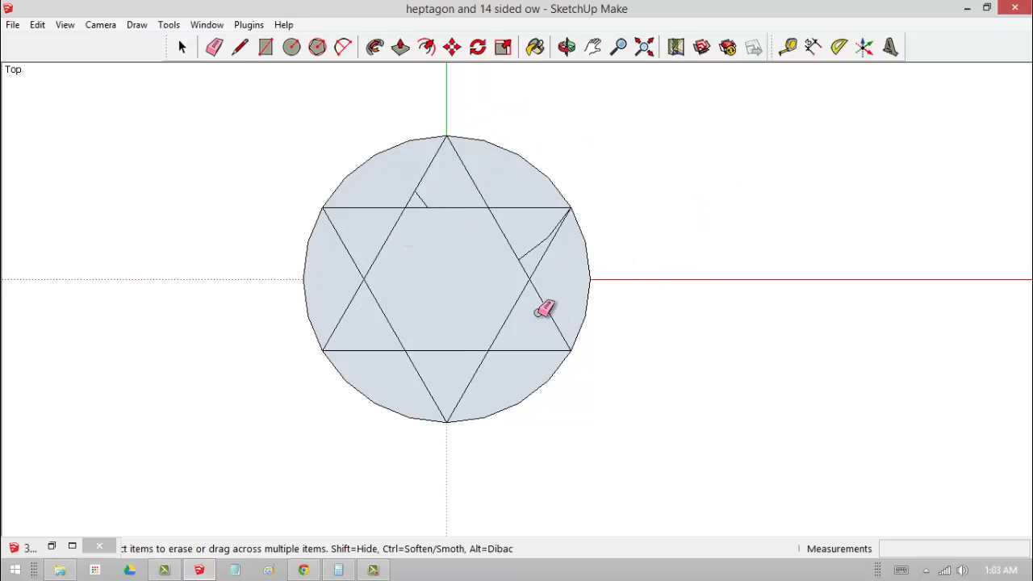
Step: Draw a diagonal between opposite star corners and a circle centred on the top star point
click(240, 46)
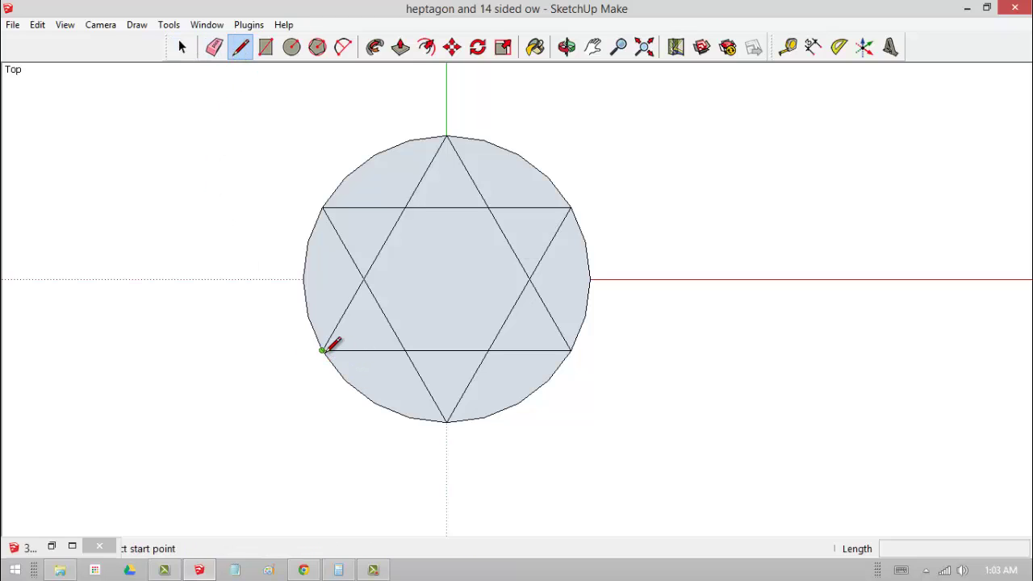
click(322, 350)
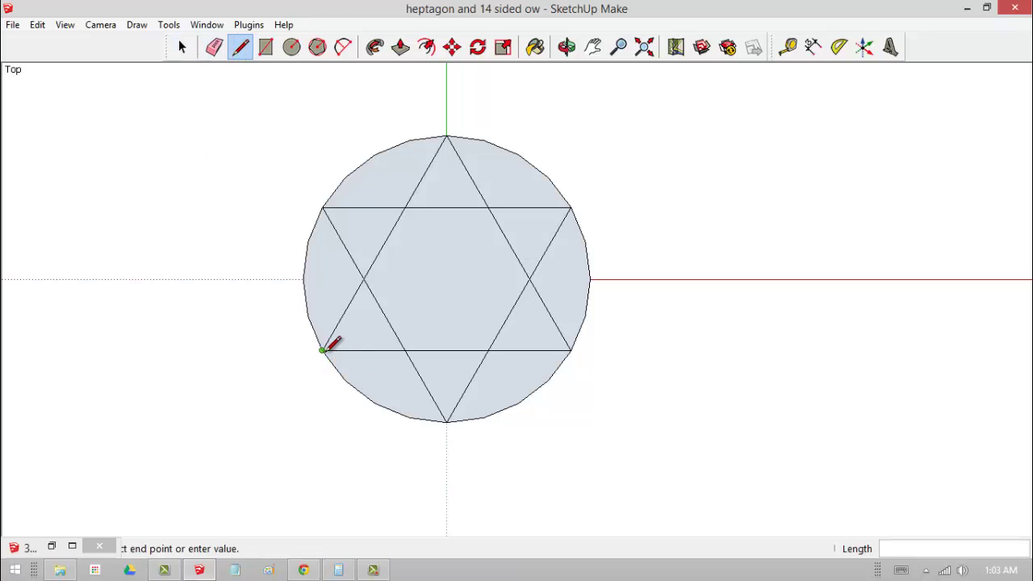
click(571, 207)
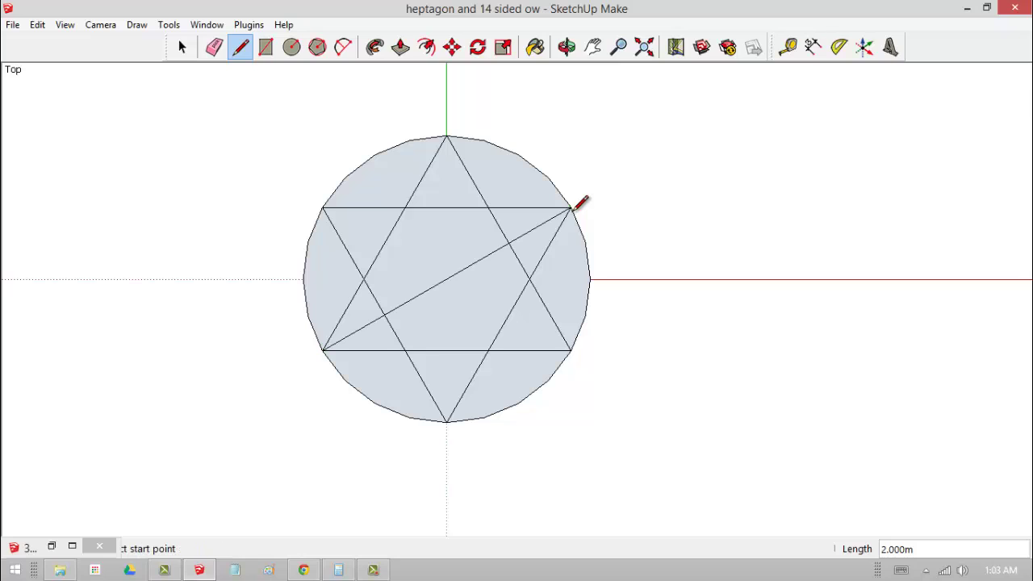
click(291, 46)
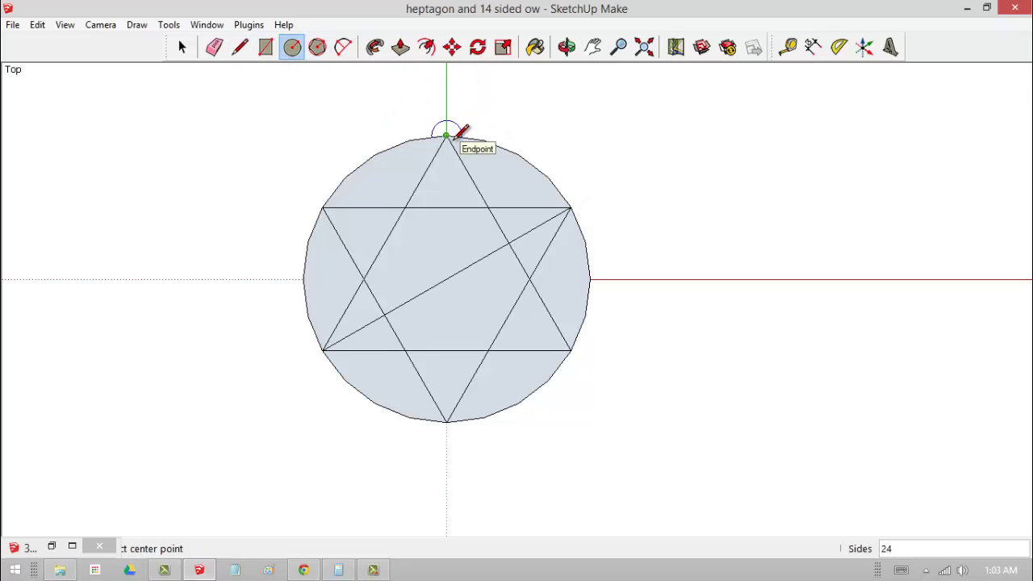
click(446, 135)
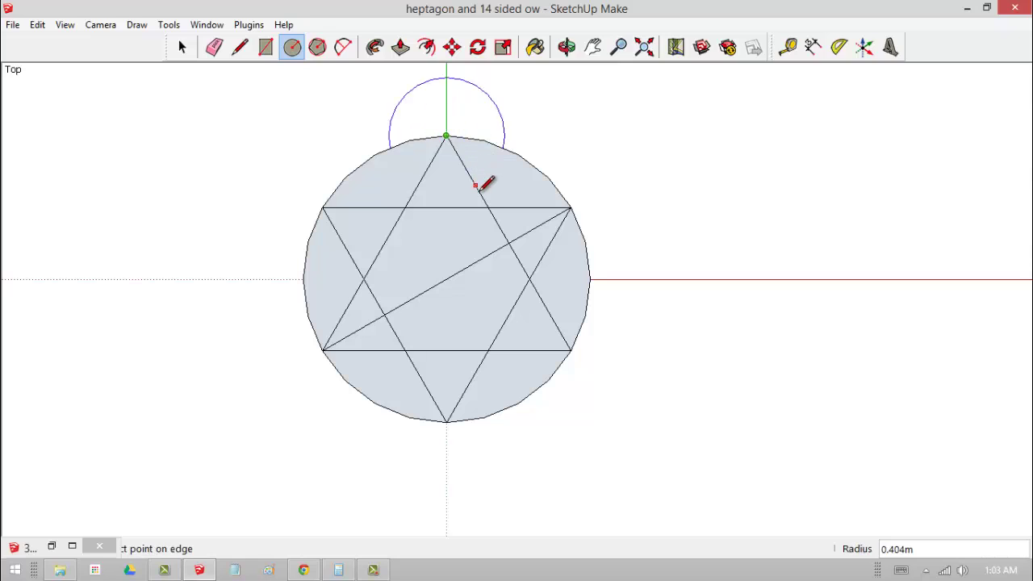
click(507, 243)
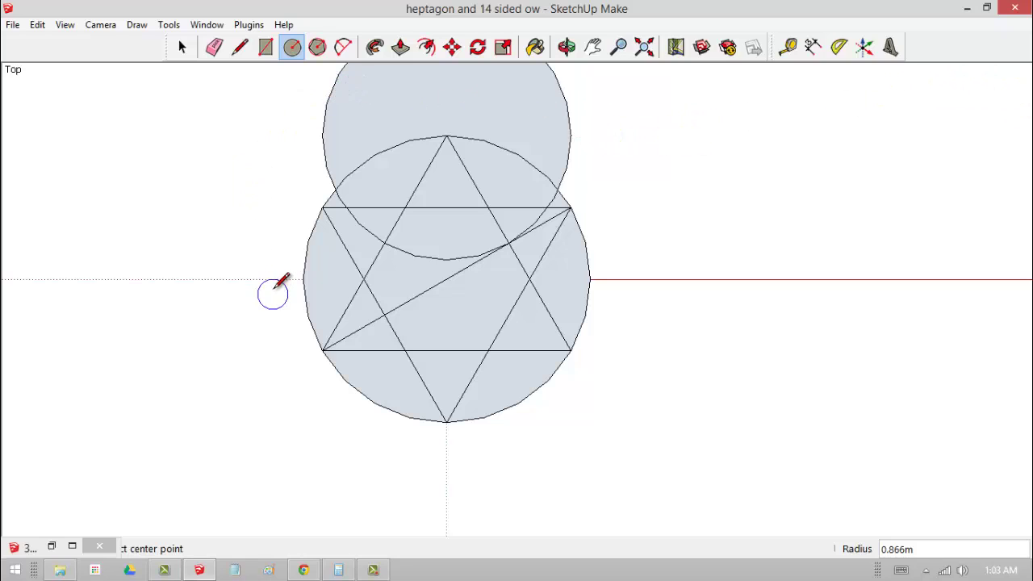
Step: Add horizontal and vertical diameters and a radius to the upper-right circle crossing
click(241, 48)
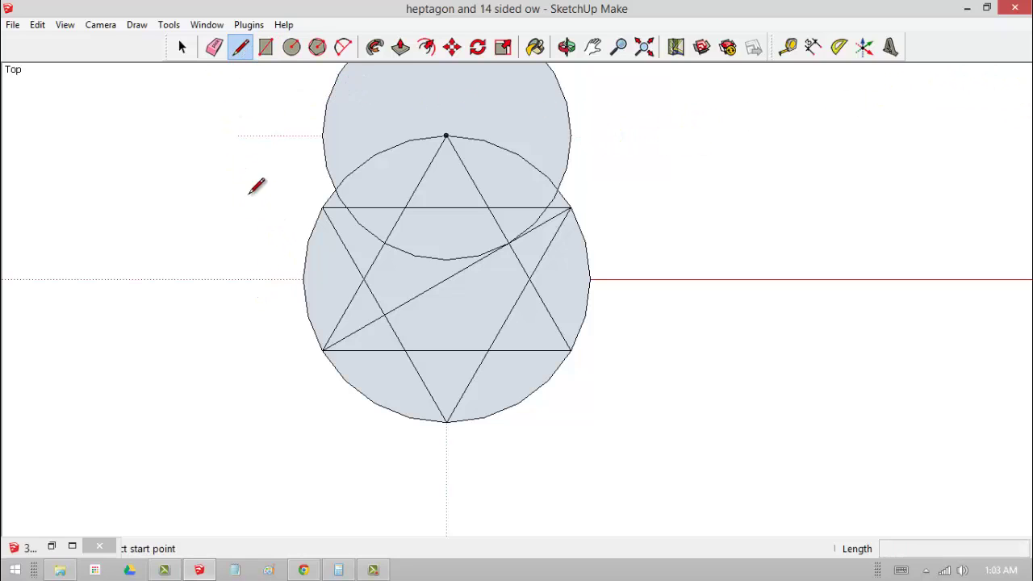
click(303, 278)
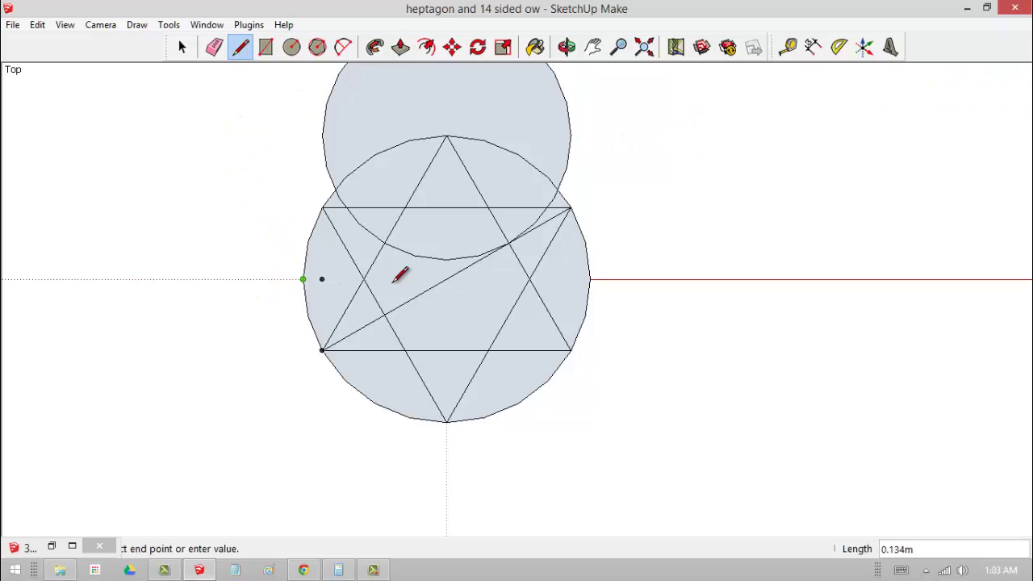
click(589, 279)
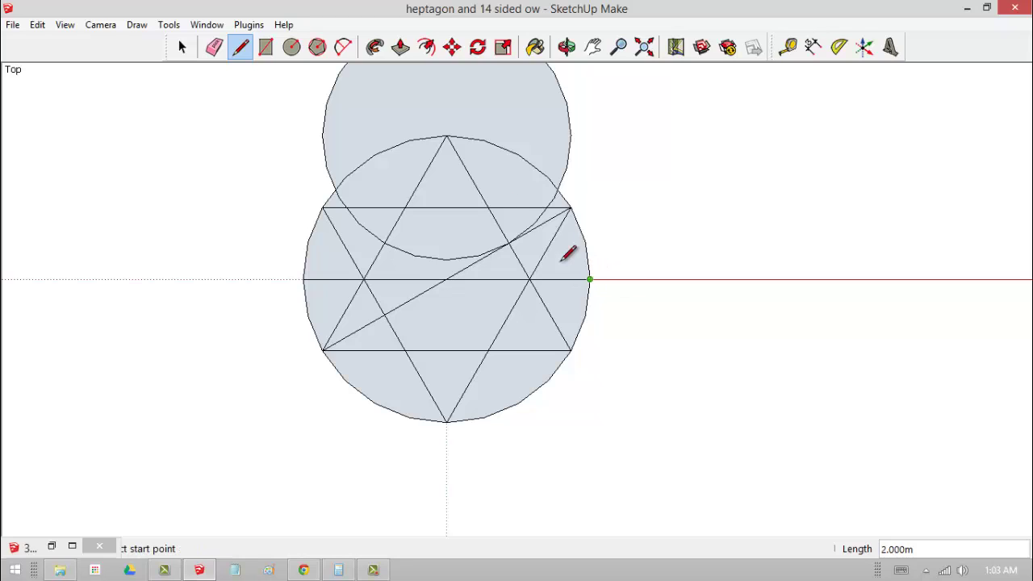
click(446, 136)
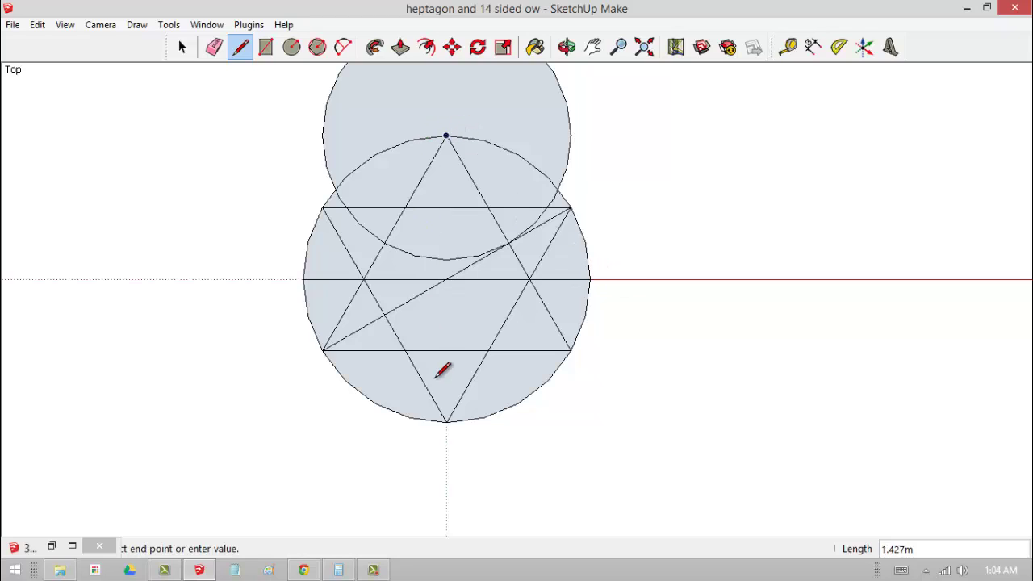
click(446, 420)
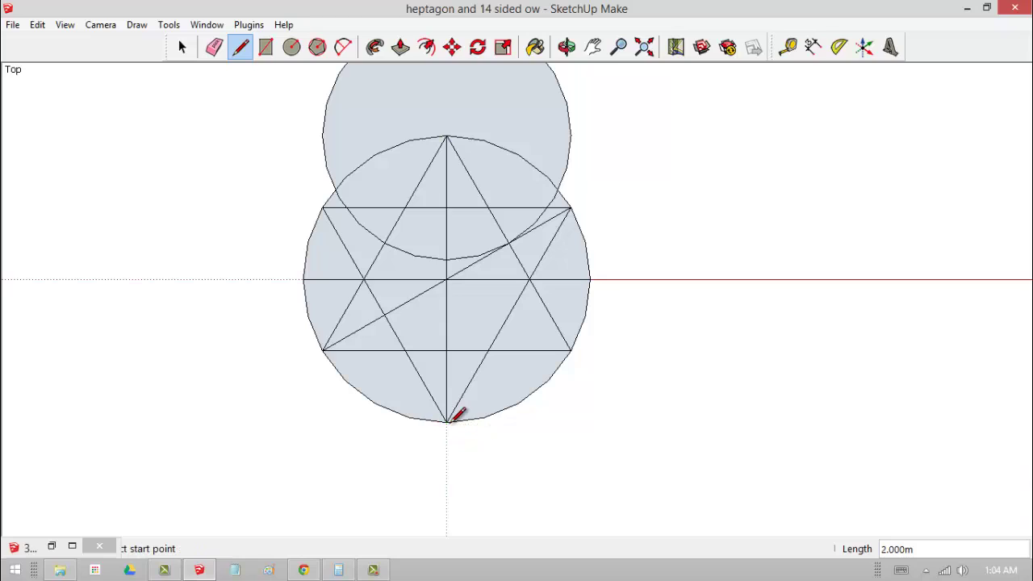
click(447, 280)
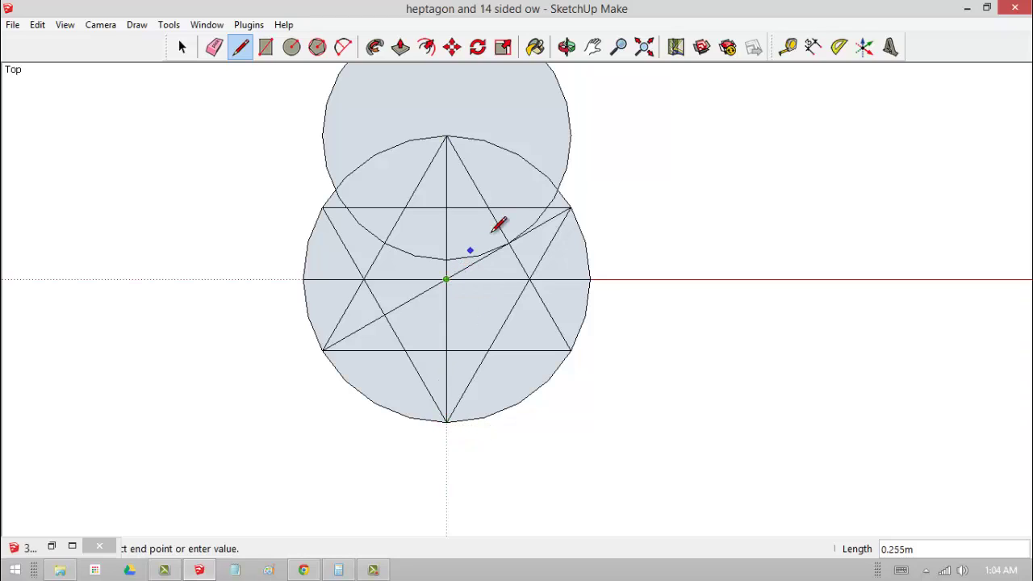
click(557, 190)
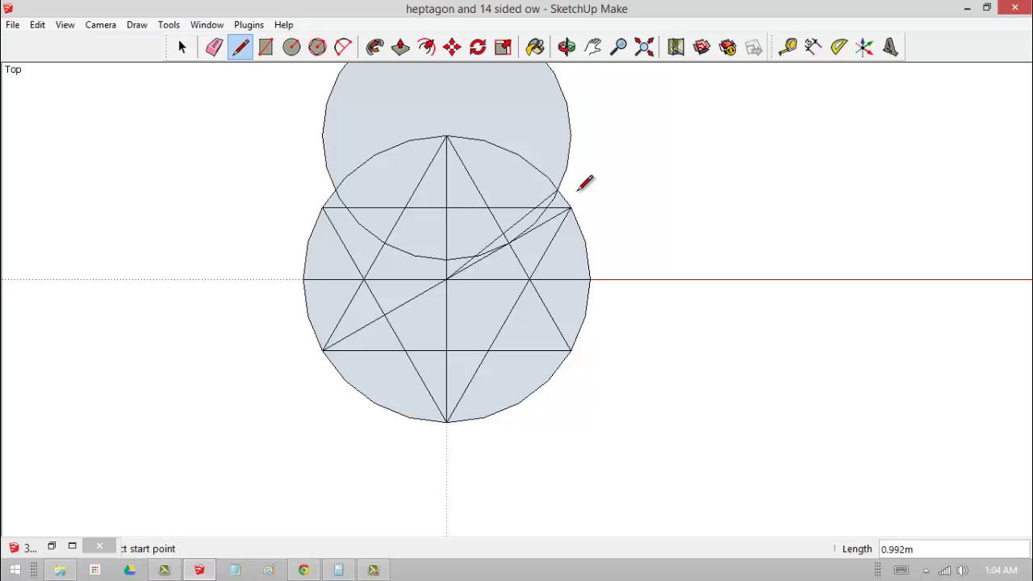
Step: Add a protractor guide from the vertical through the new radius, about 51.2°
click(839, 46)
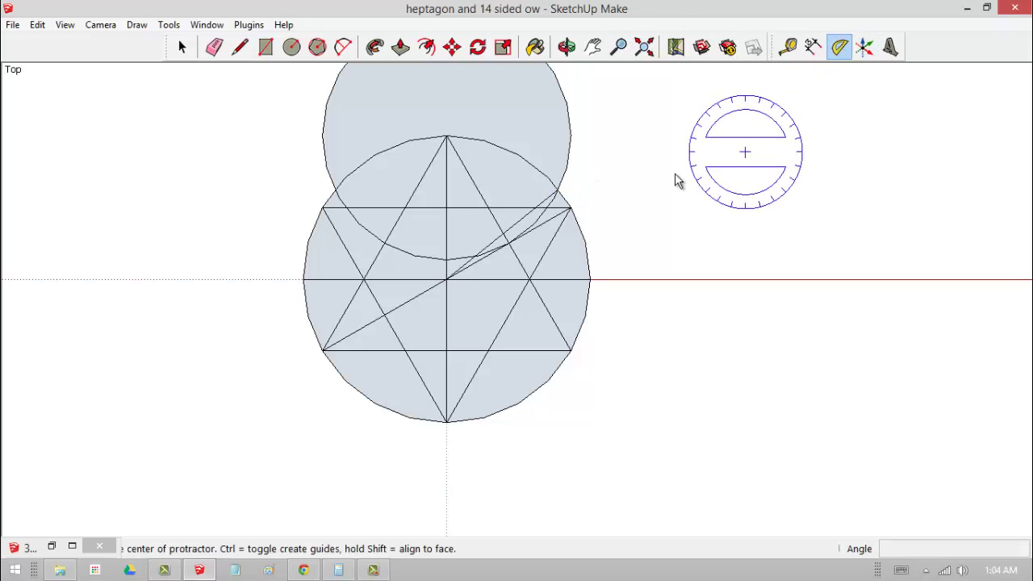
click(445, 280)
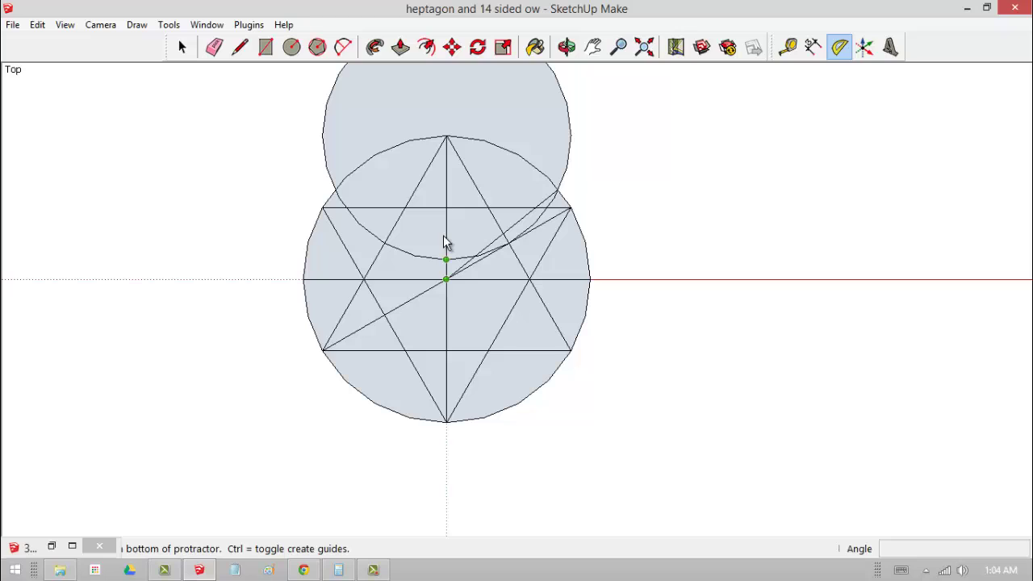
click(446, 136)
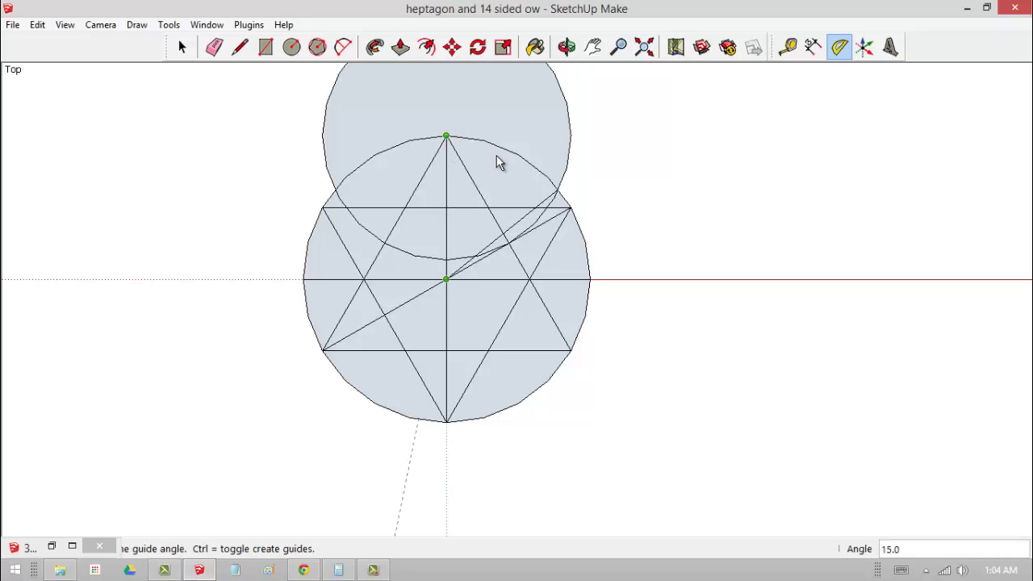
click(563, 199)
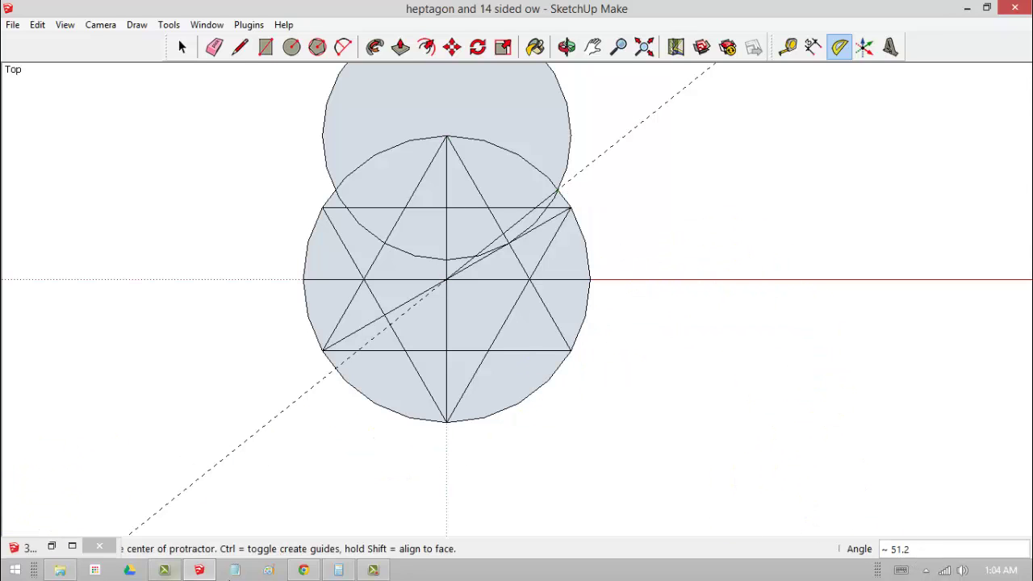
Step: Compute 51.2 × 7 = 358.4 in Calculator, then close it
click(338, 568)
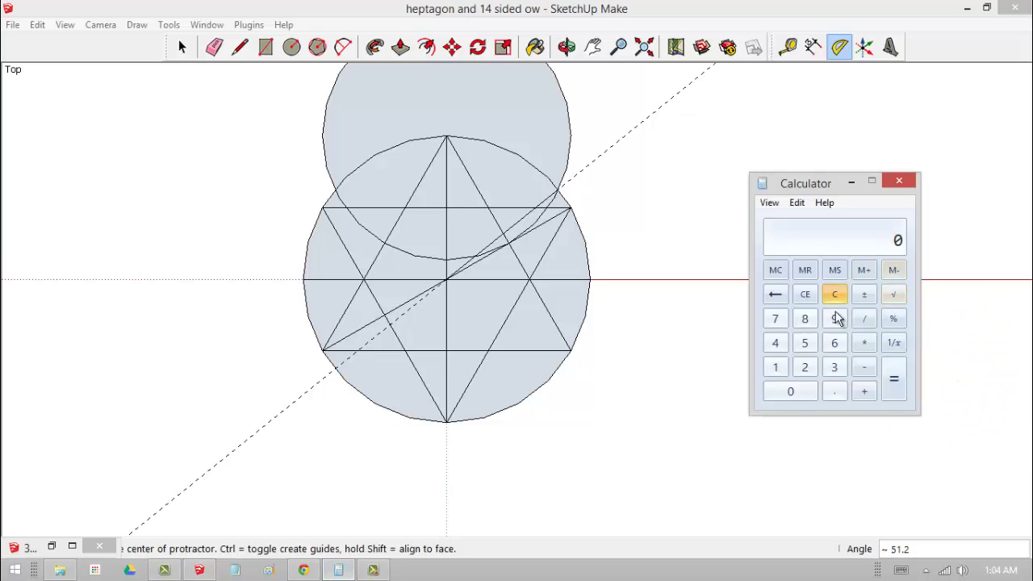
click(776, 367)
click(810, 369)
click(862, 345)
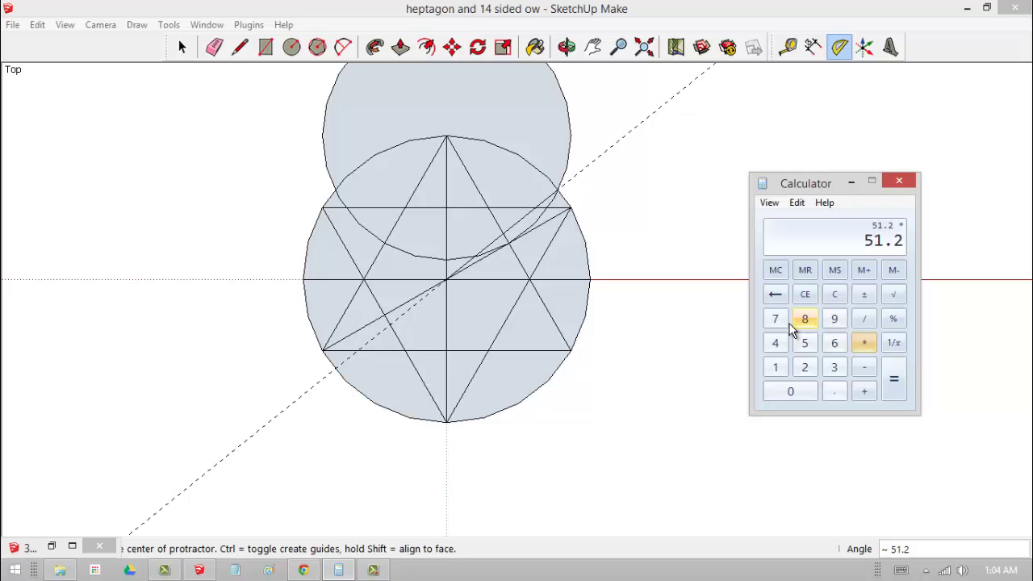
click(775, 319)
click(893, 379)
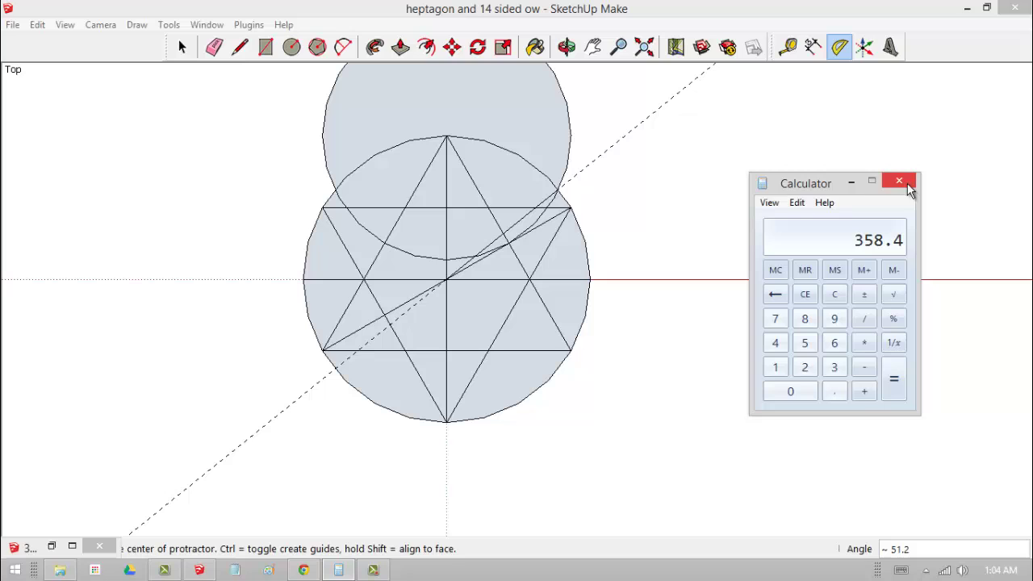
click(850, 184)
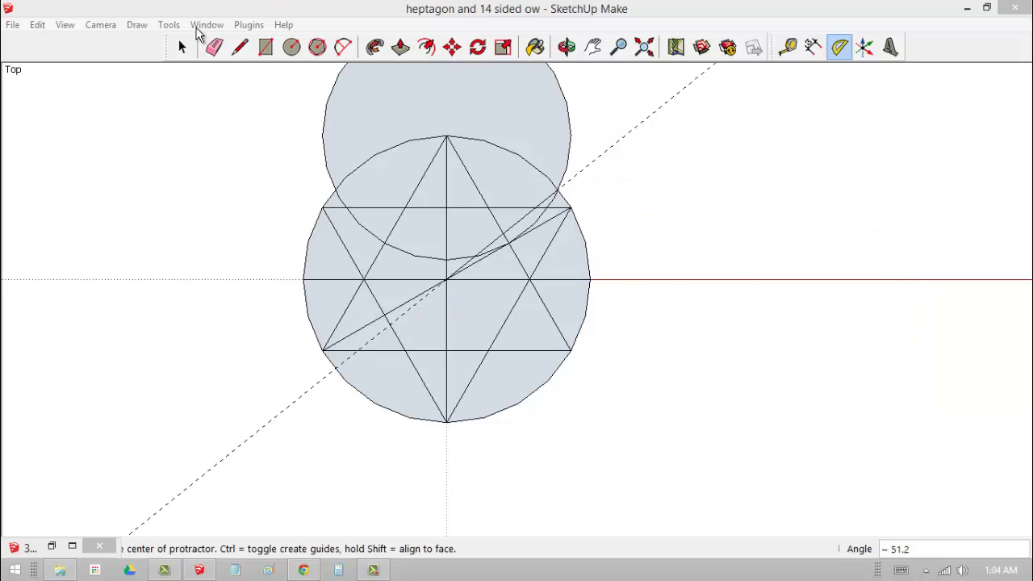
Step: Erase the star's edges and leftover lines, undoing one mistaken erase
click(185, 47)
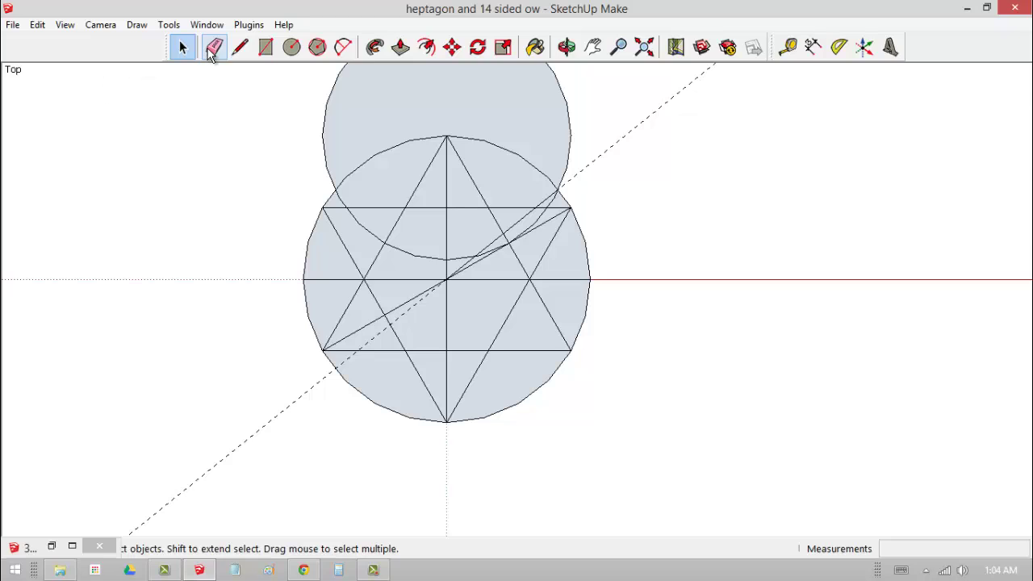
click(213, 47)
mouse_move(339, 307)
mouse_down()
mouse_move(357, 351)
mouse_move(439, 362)
mouse_move(508, 336)
mouse_move(545, 265)
mouse_move(517, 344)
mouse_move(452, 421)
mouse_move(451, 345)
mouse_up()
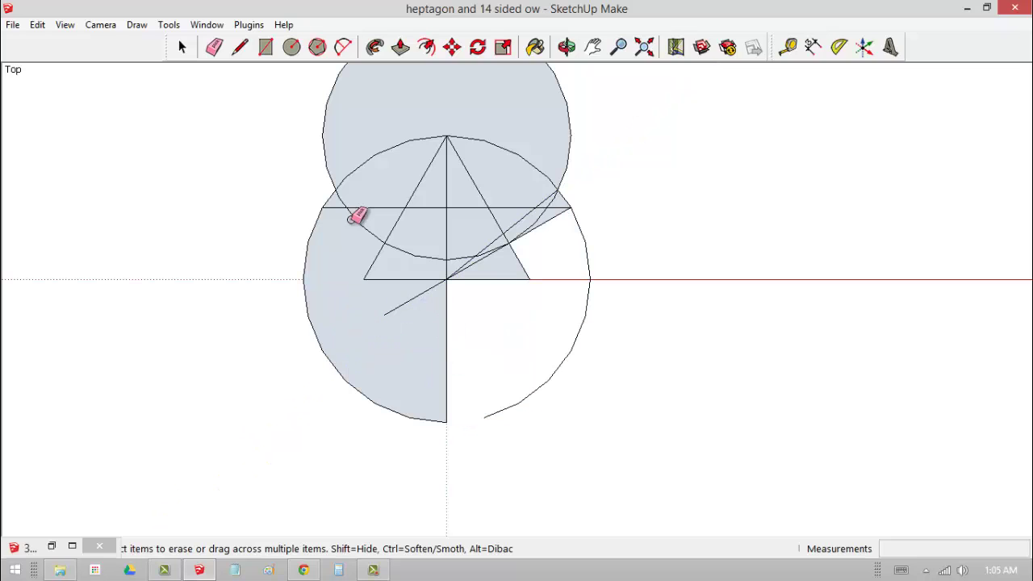
click(38, 25)
click(48, 40)
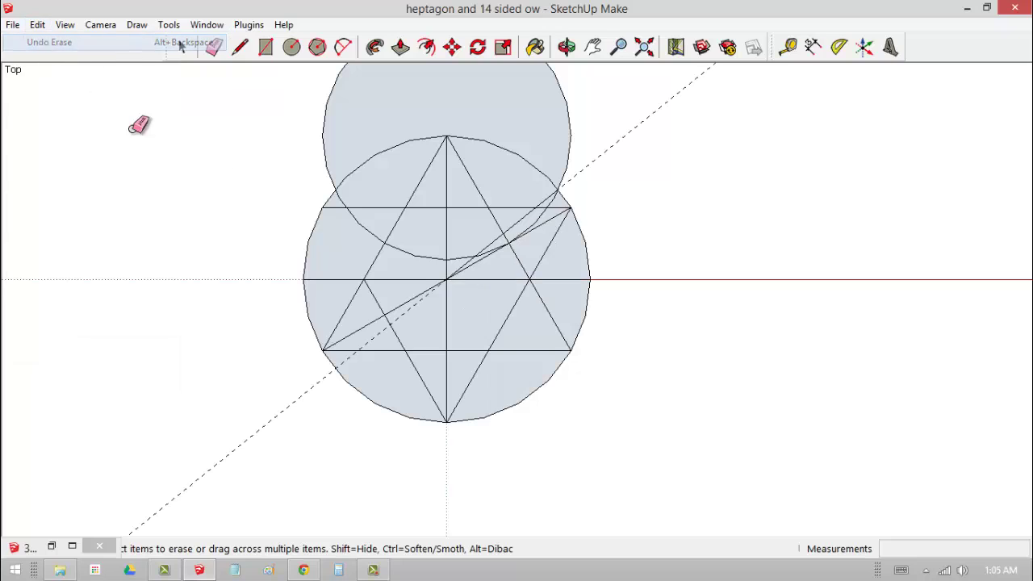
mouse_move(461, 342)
mouse_down()
mouse_move(452, 346)
mouse_move(470, 380)
mouse_move(417, 374)
mouse_move(397, 335)
mouse_move(401, 304)
mouse_move(444, 284)
mouse_move(515, 348)
mouse_move(494, 352)
mouse_move(468, 345)
mouse_move(546, 308)
mouse_up()
mouse_move(373, 296)
mouse_down()
mouse_move(380, 320)
mouse_move(393, 306)
mouse_move(357, 286)
mouse_up()
mouse_move(513, 208)
mouse_down()
mouse_move(544, 209)
mouse_move(527, 227)
mouse_move(527, 256)
mouse_move(539, 265)
mouse_move(557, 241)
mouse_move(548, 253)
mouse_up()
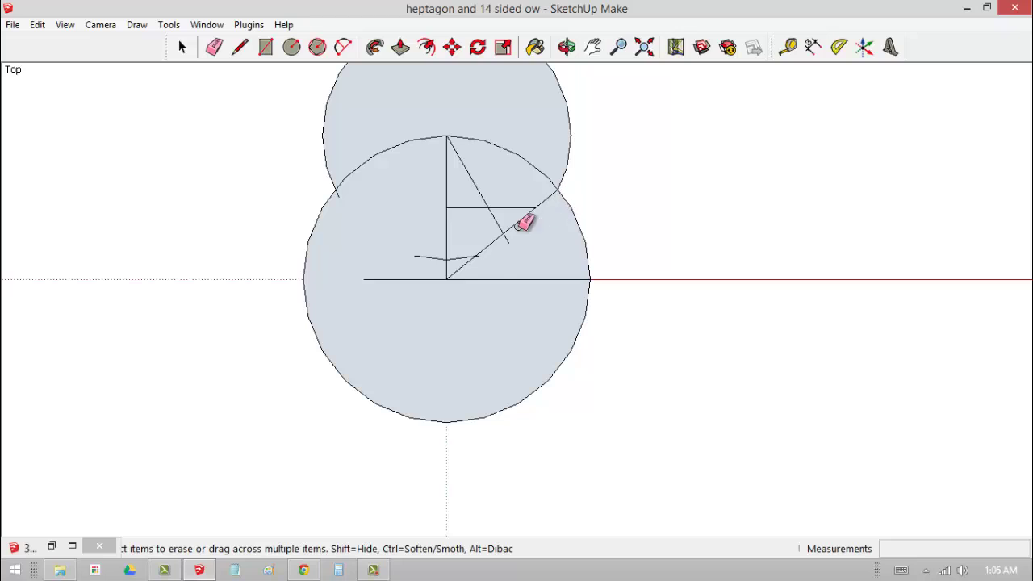
drag(491, 272, 464, 256)
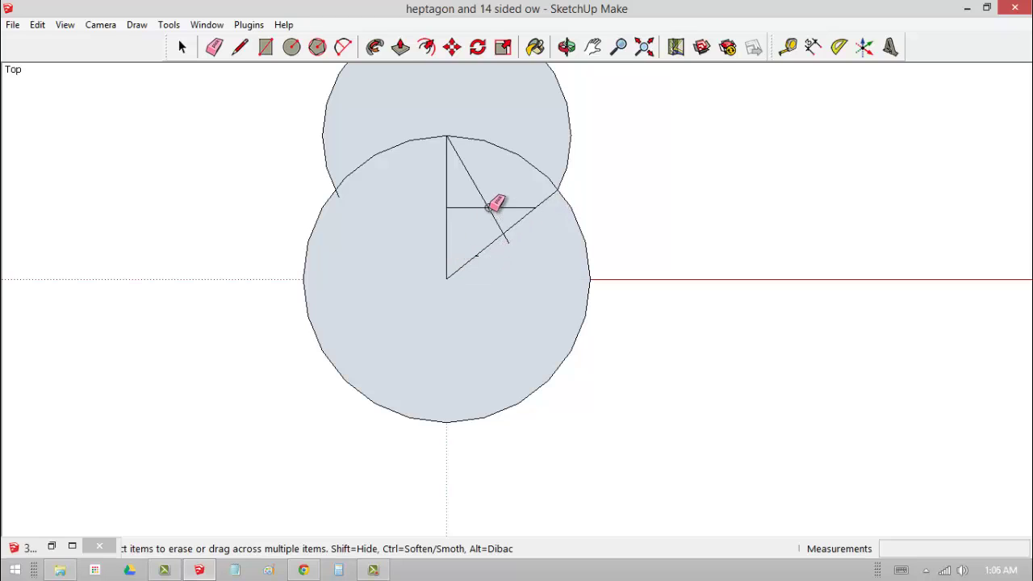
drag(489, 206, 502, 225)
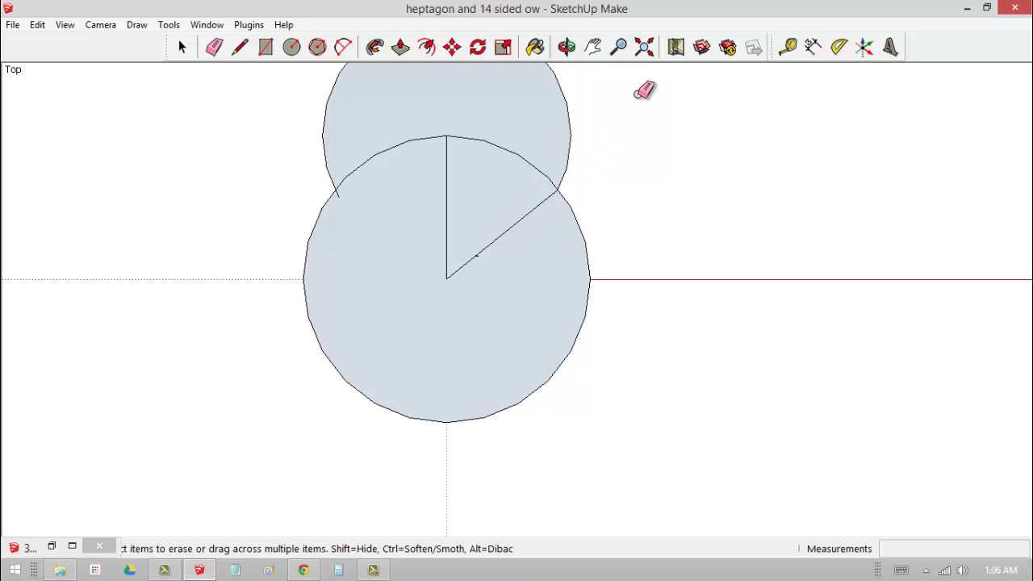
Step: Shift the drawing lower and erase the upper helper circle
click(594, 50)
drag(621, 105, 615, 175)
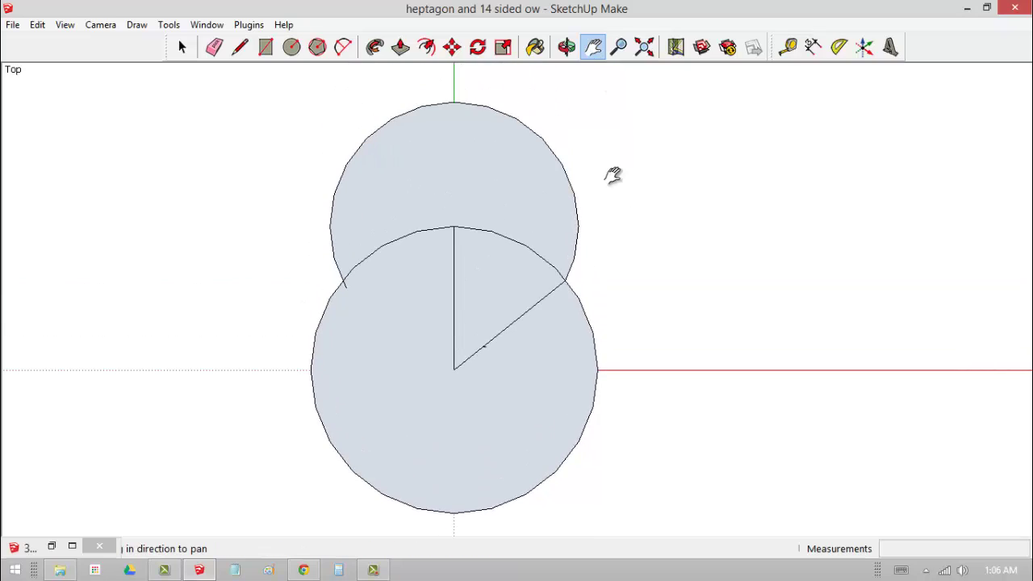
click(184, 48)
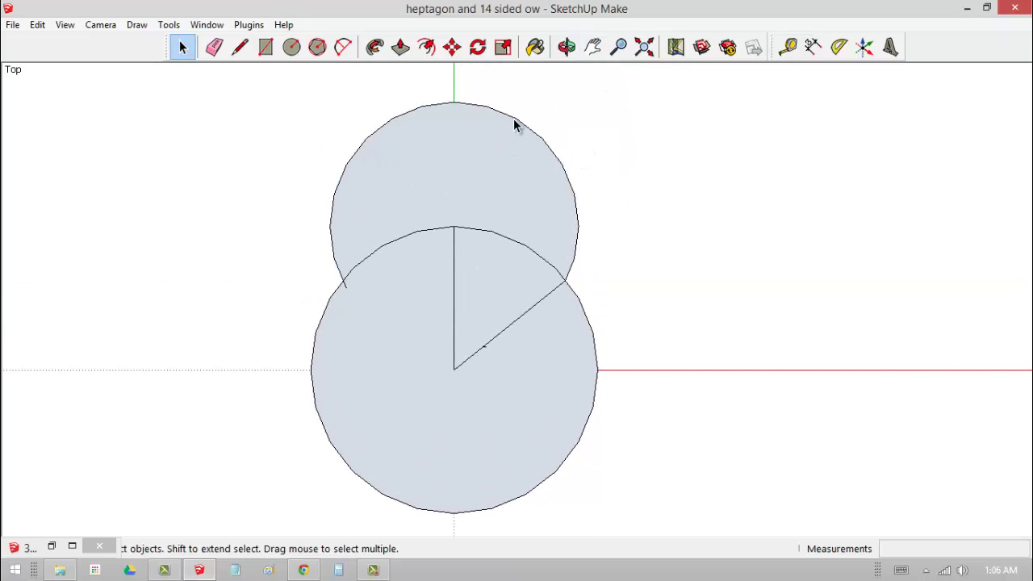
click(513, 119)
right_click(513, 118)
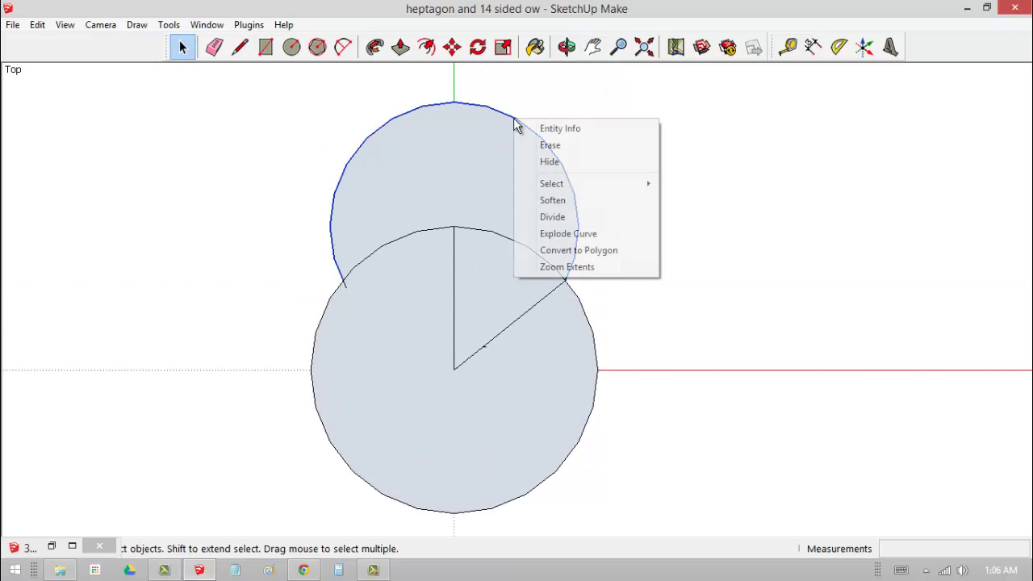
click(552, 146)
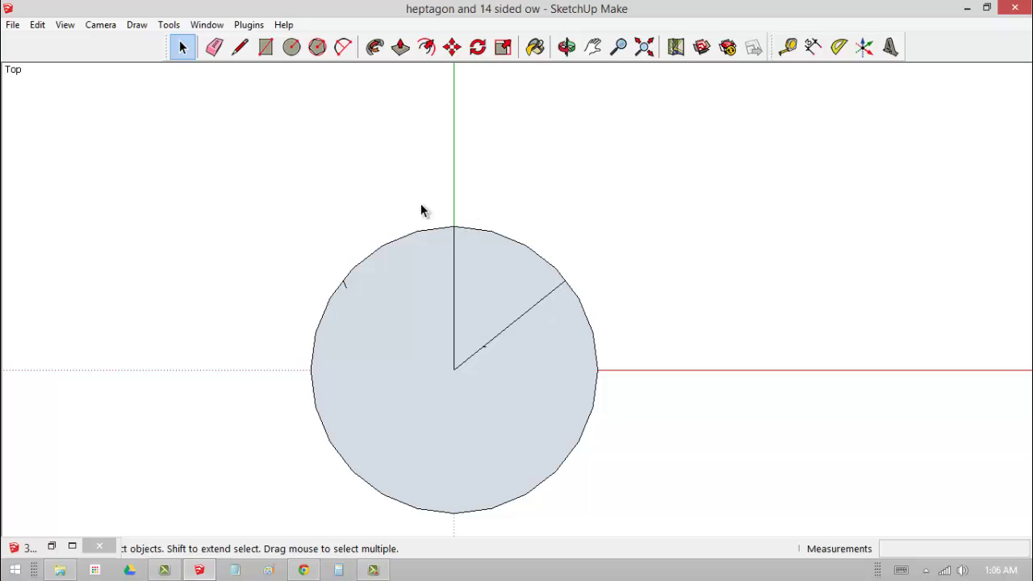
Step: Draw a 0.441 m circle centred on the big circle's rim, reaching the vertical radius's top
click(240, 46)
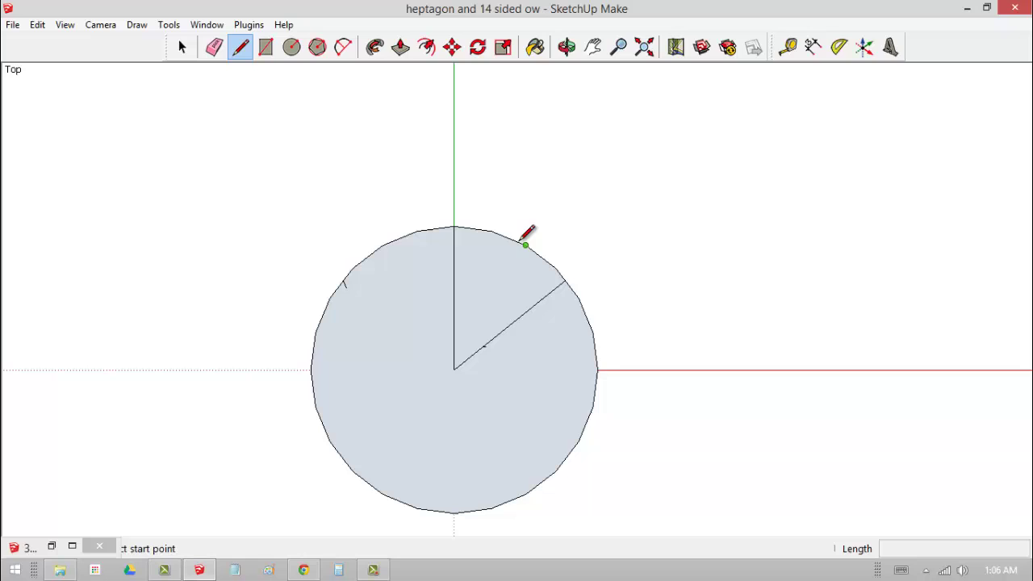
click(291, 47)
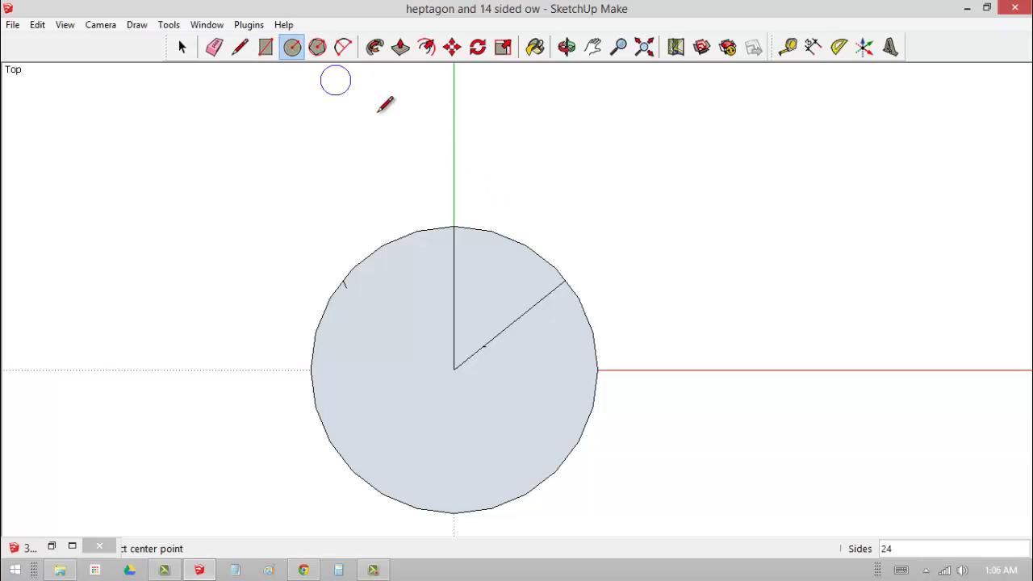
click(516, 241)
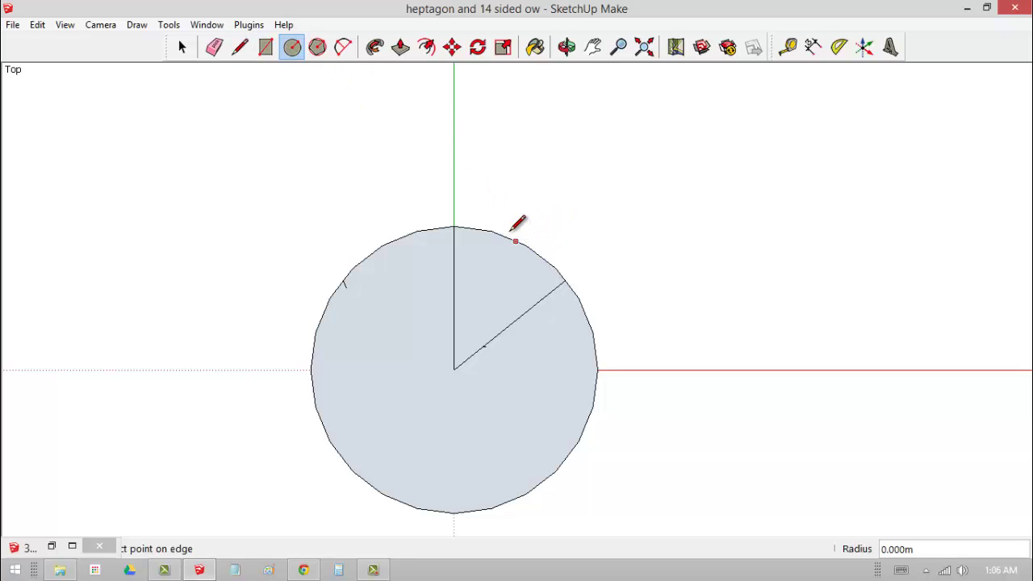
click(456, 226)
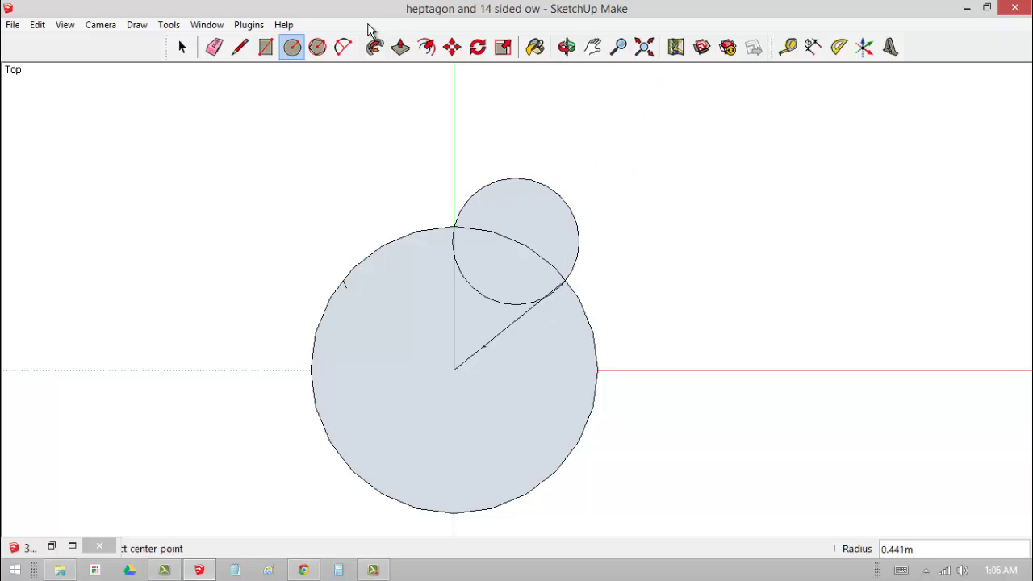
Step: Erase the vertical and diagonal radii and the large circle's arc pieces inside the small circle
click(215, 48)
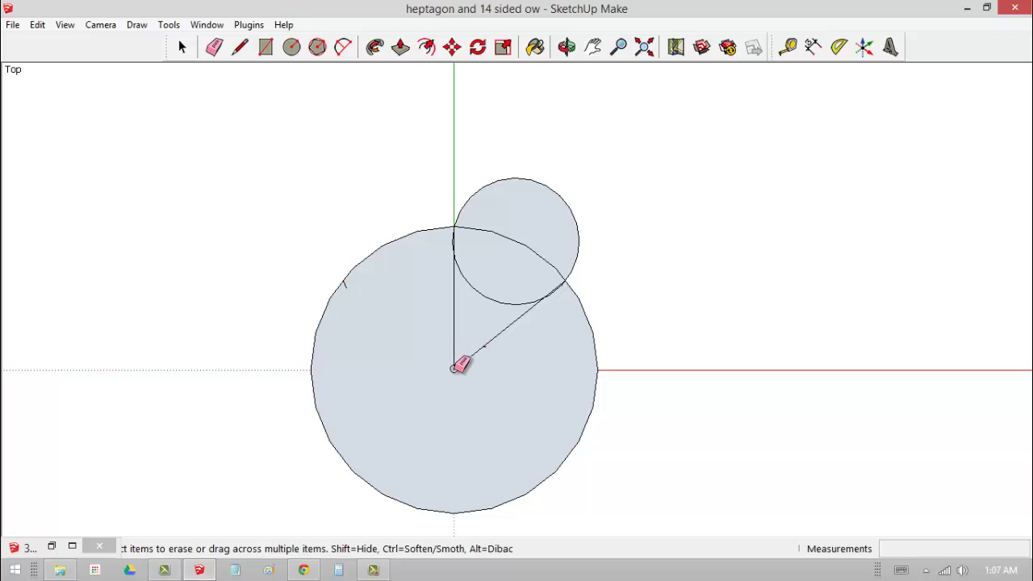
click(454, 367)
click(495, 336)
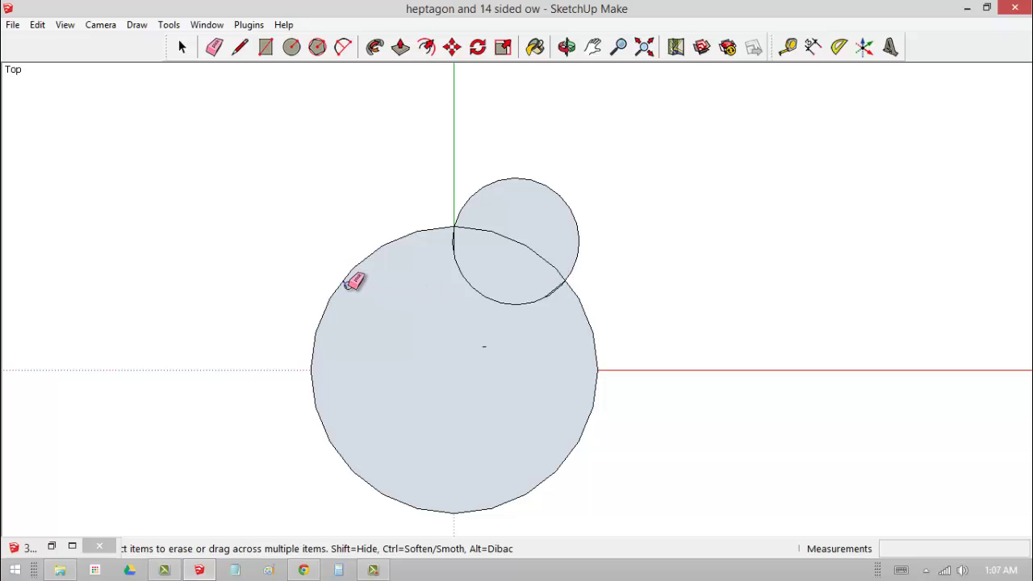
drag(520, 242, 563, 272)
drag(481, 232, 479, 229)
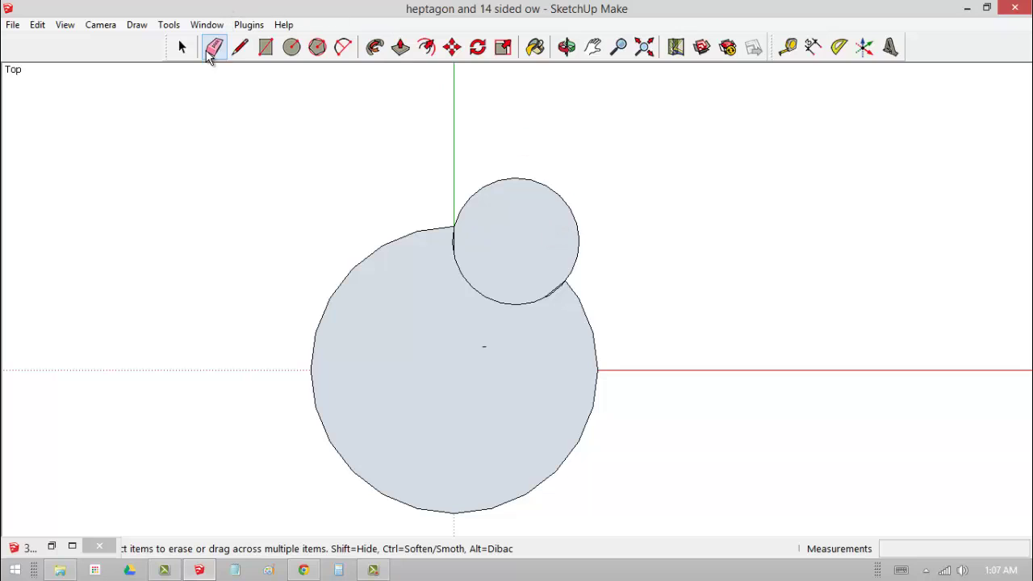
Step: Turn the small circle into a group
click(181, 49)
click(524, 230)
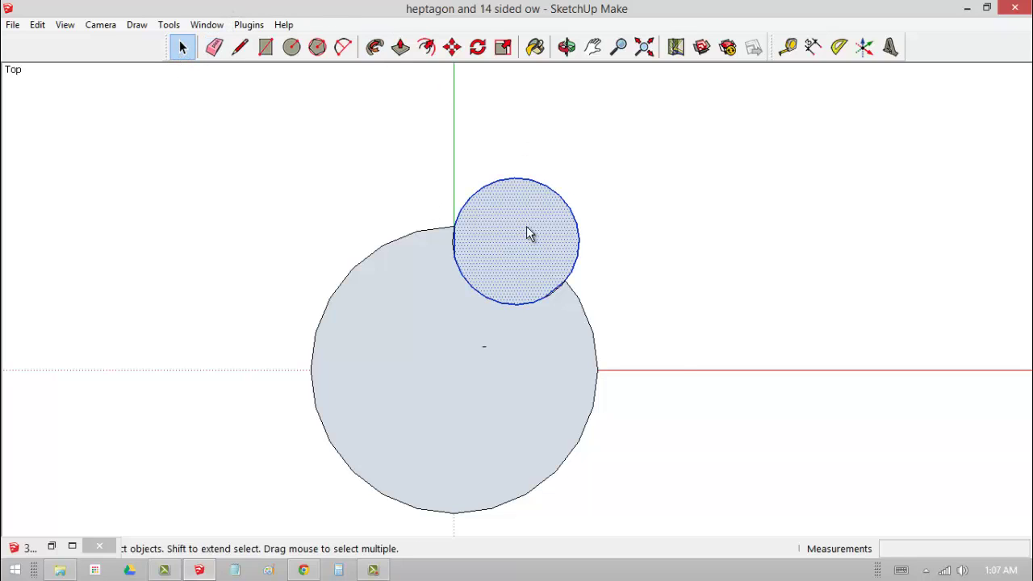
right_click(526, 229)
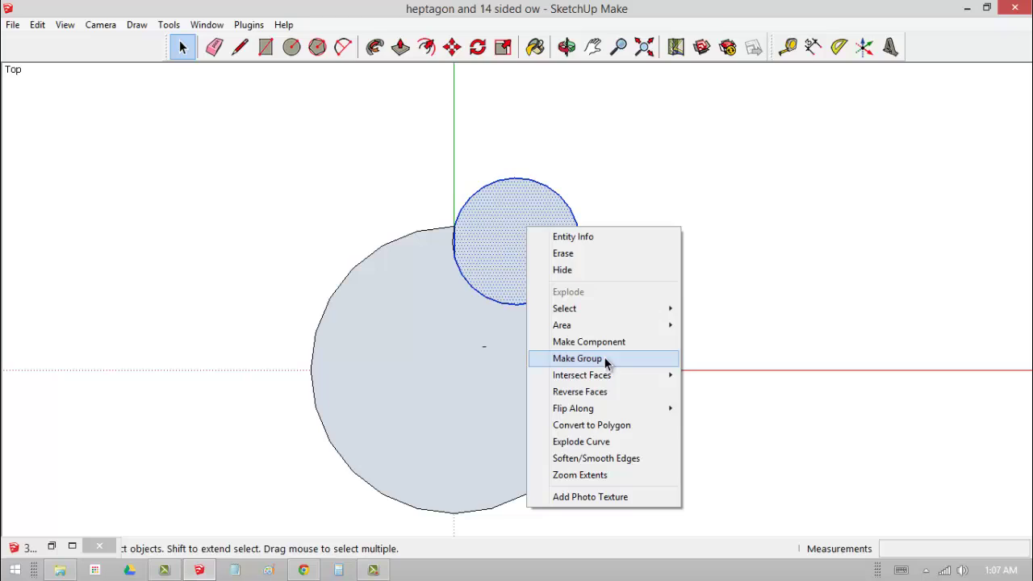
click(577, 358)
Step: Draw a 2.000 m horizontal diameter line across the large circle
click(239, 47)
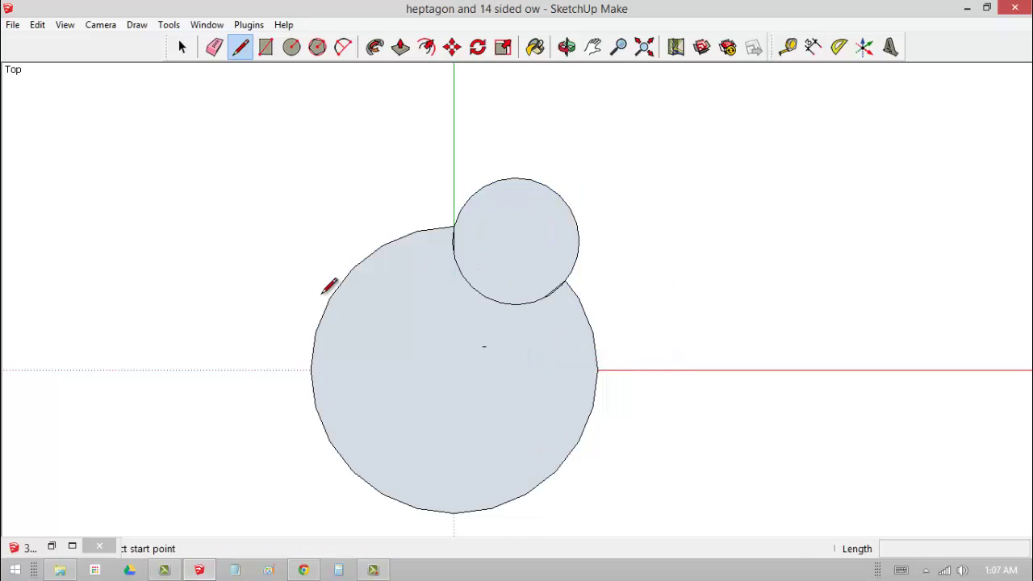
click(310, 369)
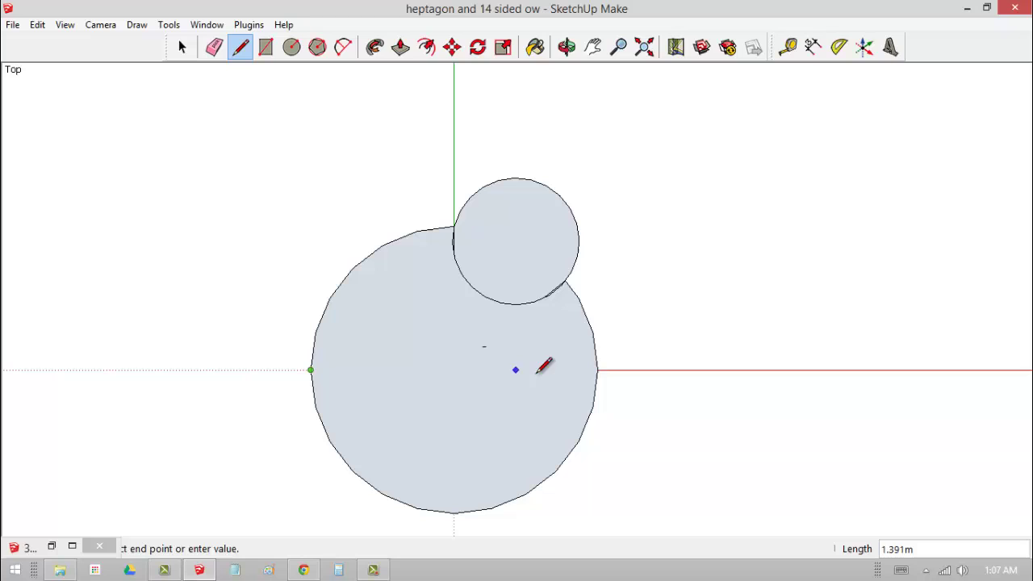
click(598, 369)
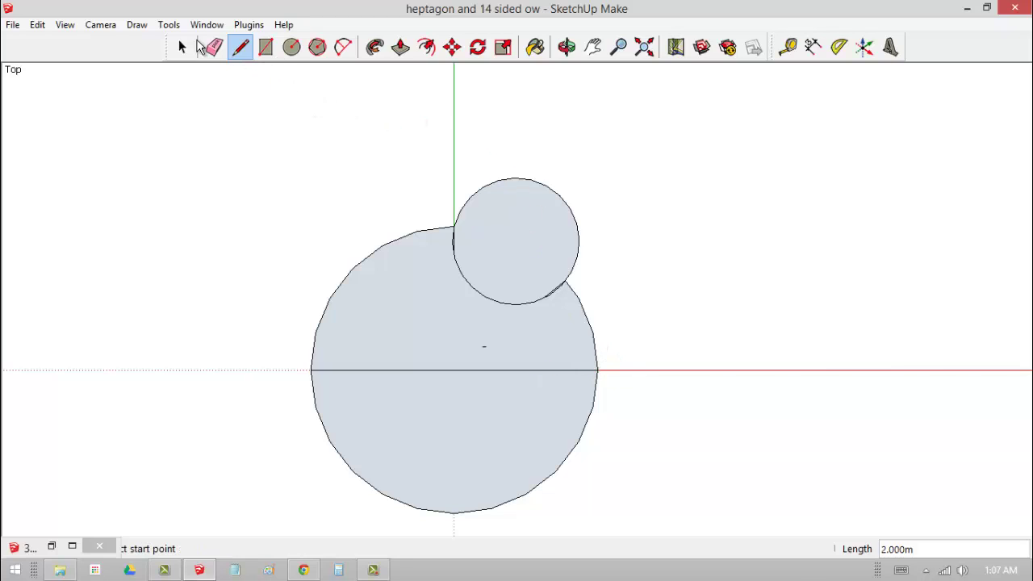
Step: Rotate-copy the small circle group about the origin, then use x6 for seven evenly spaced circles
click(182, 47)
click(513, 236)
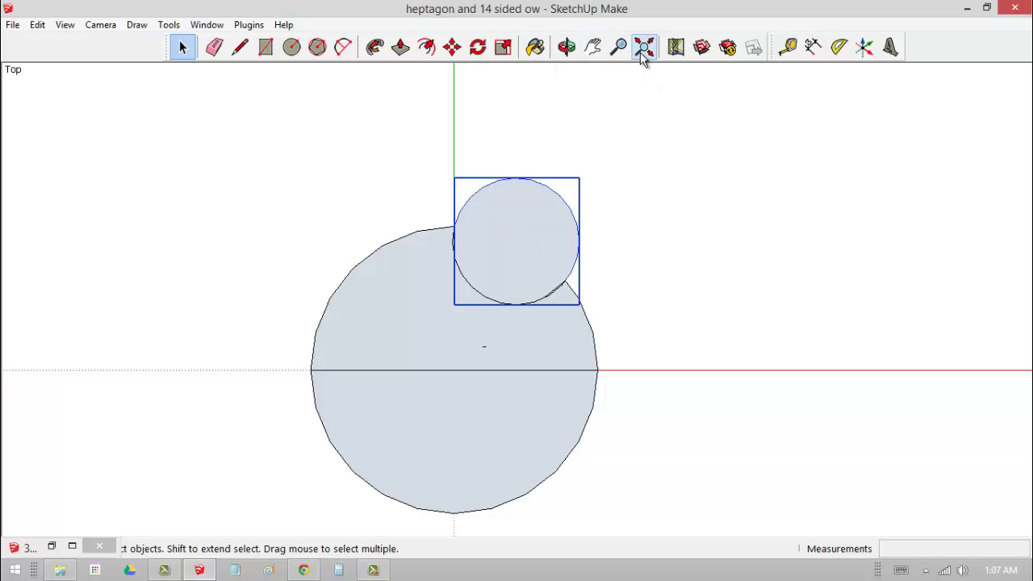
click(478, 47)
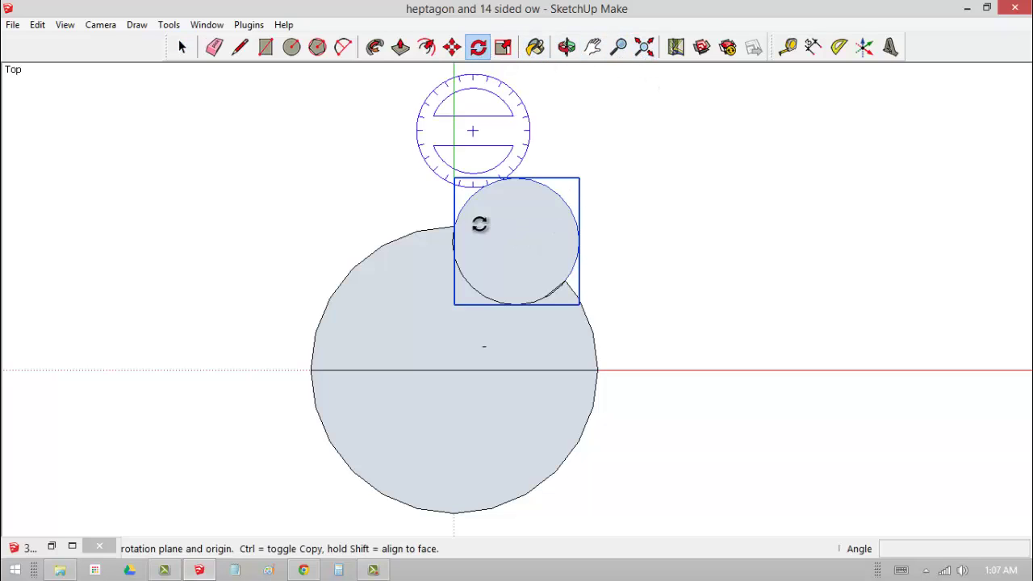
click(454, 369)
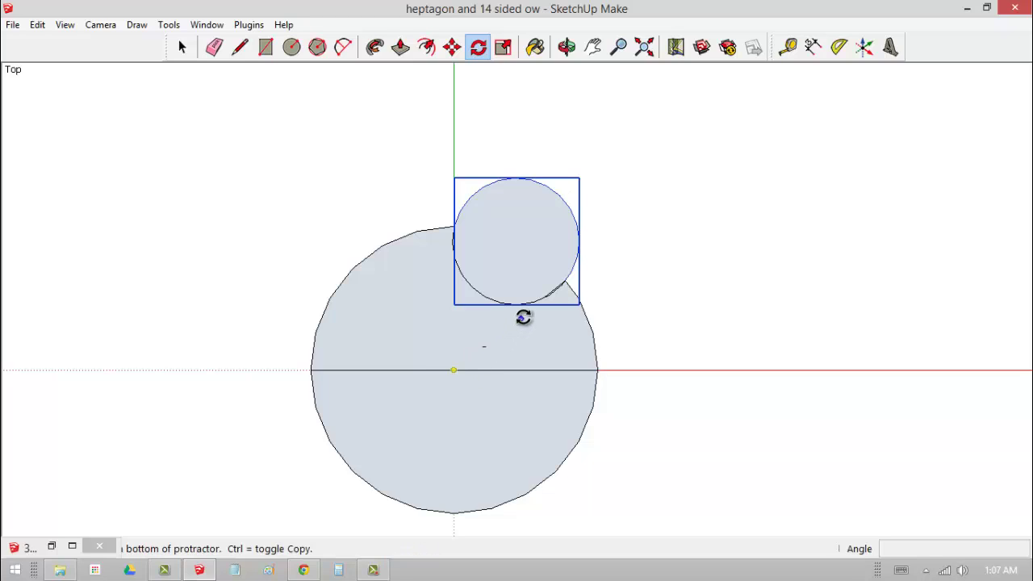
click(570, 283)
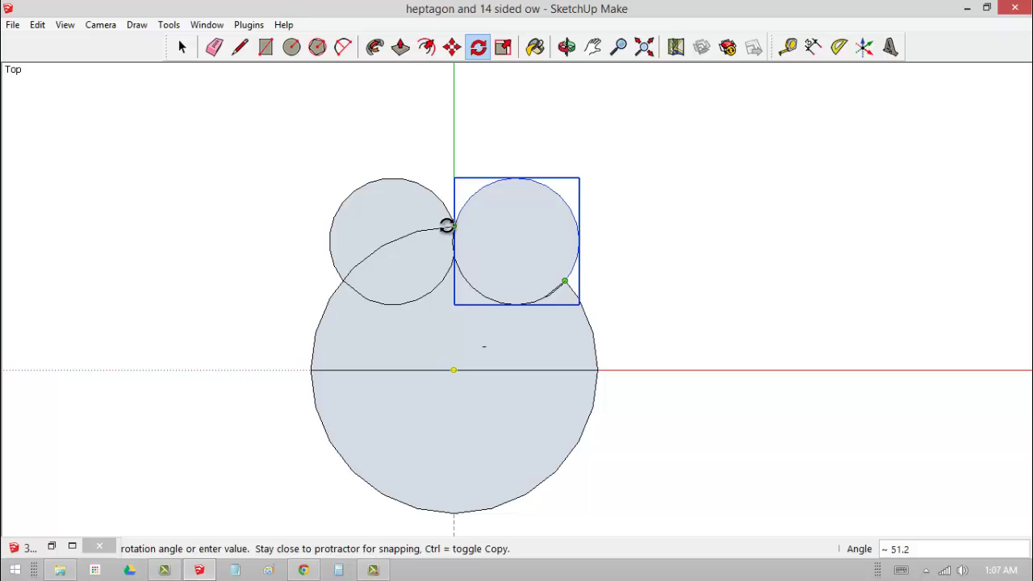
click(446, 226)
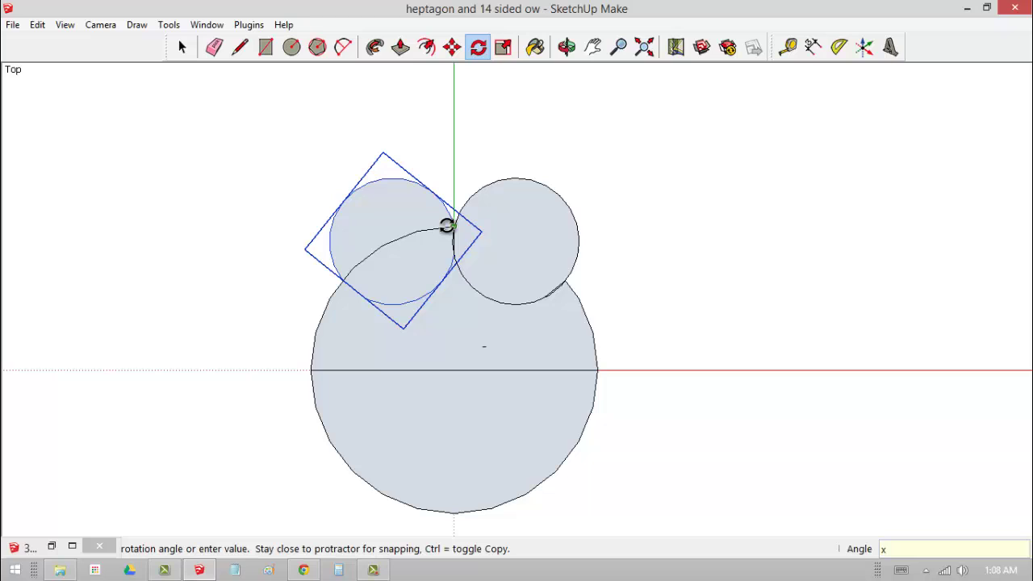
key(Return)
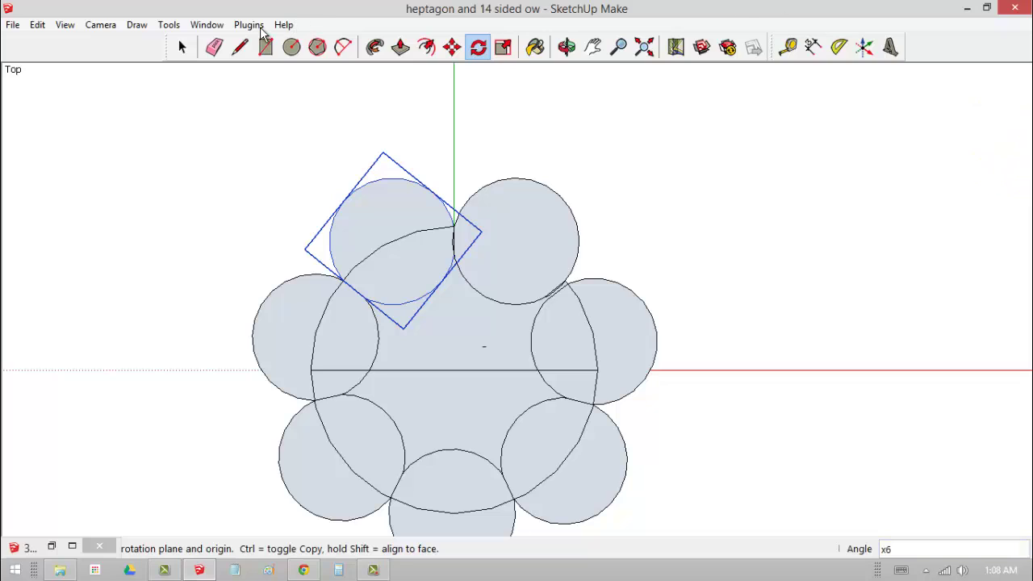
click(181, 47)
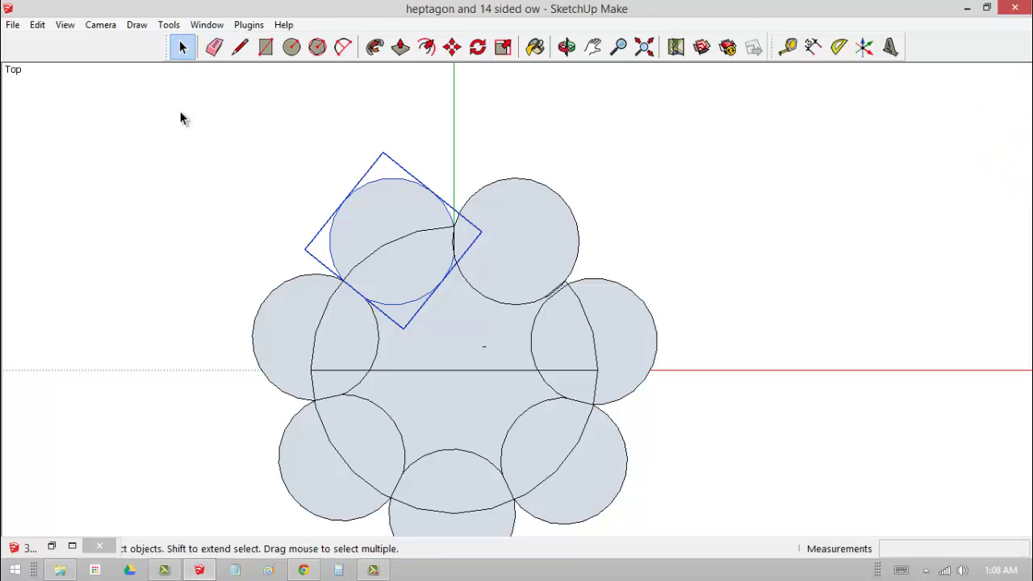
Step: Inside the top-right circle group, erase the circle's face
click(182, 118)
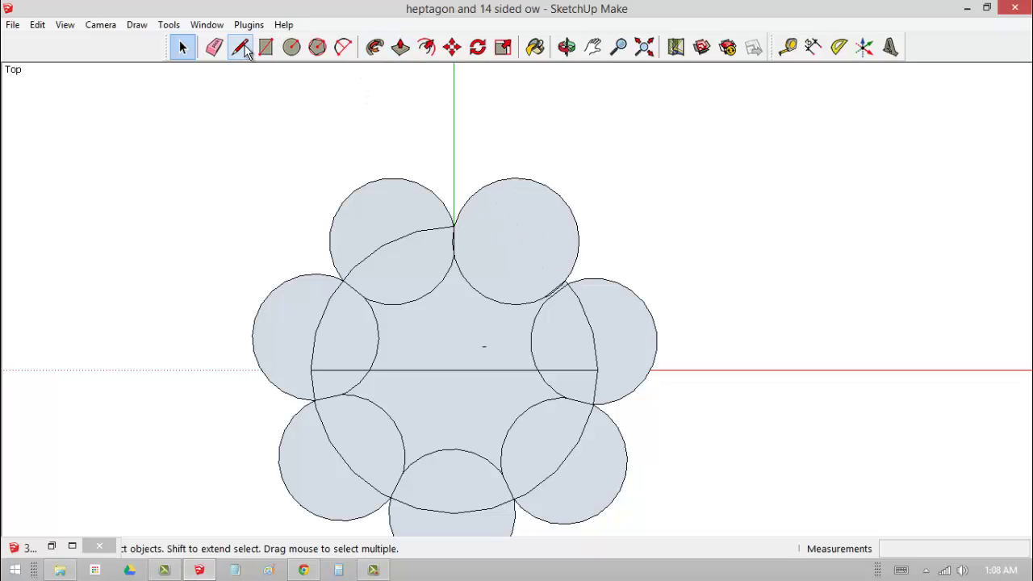
click(343, 47)
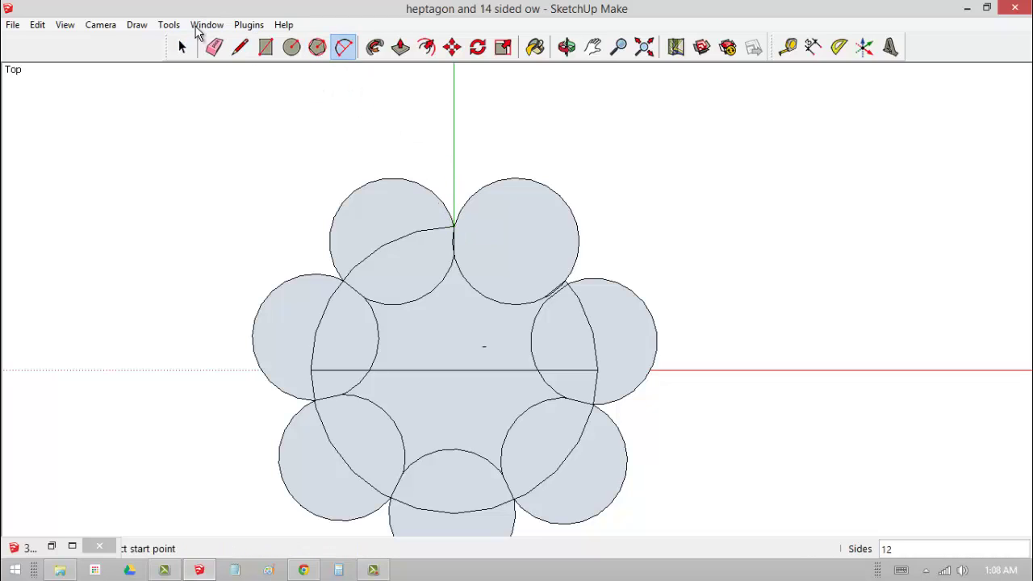
click(182, 47)
double_click(500, 245)
right_click(500, 245)
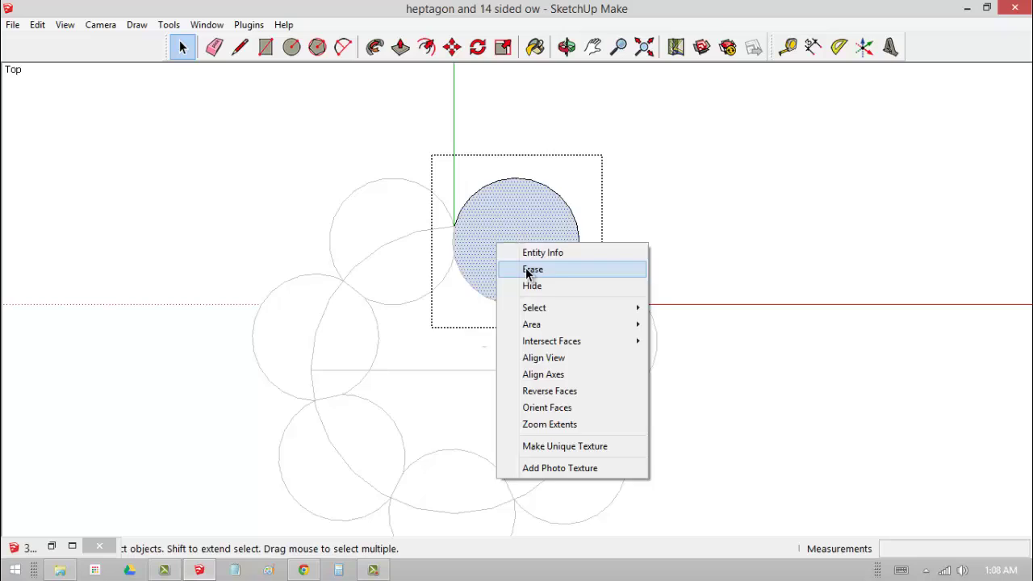
click(527, 270)
click(741, 234)
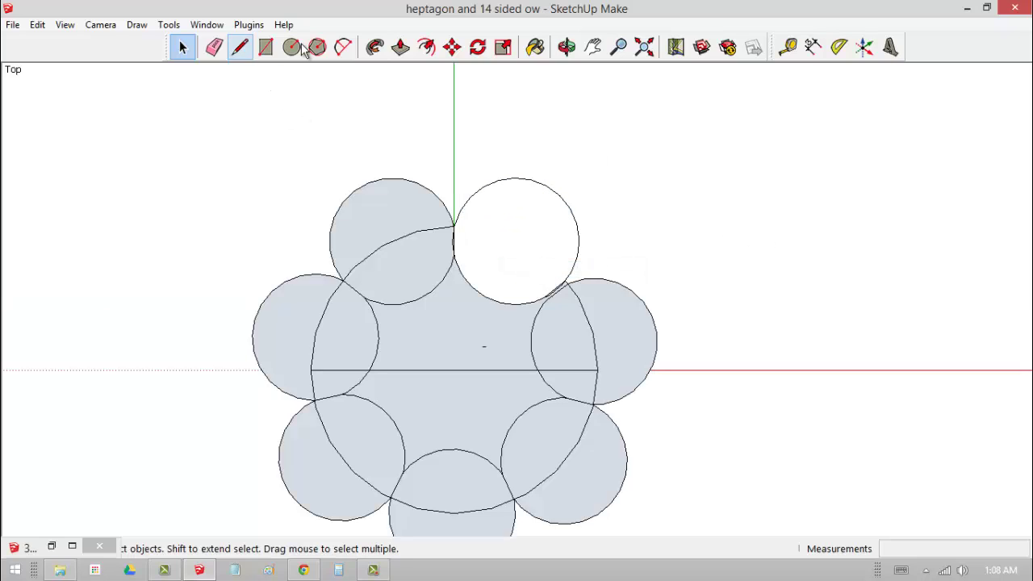
Step: Draw a 2-point arc with a 0.080 m bulge between the two intersection points
click(343, 47)
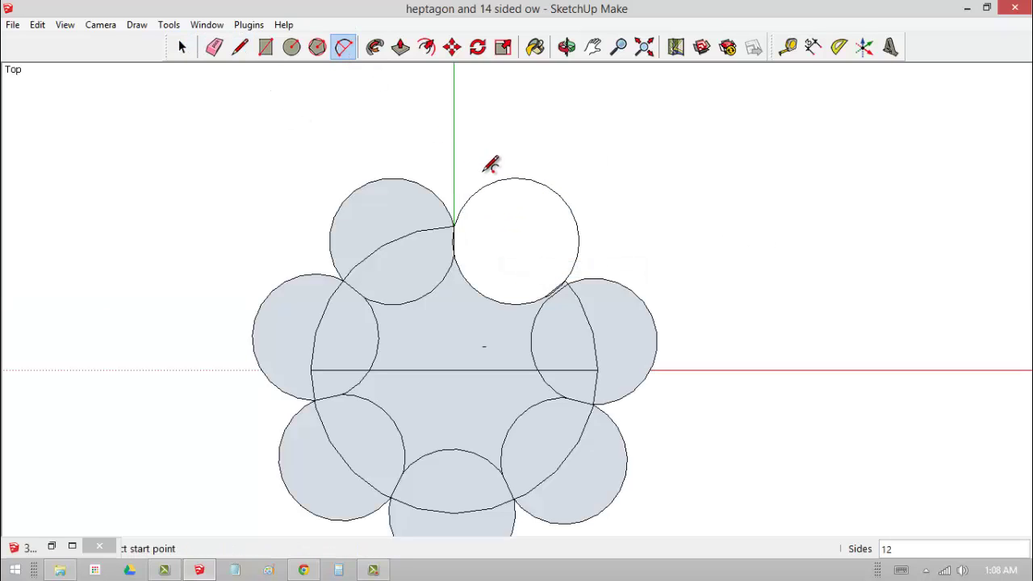
click(453, 226)
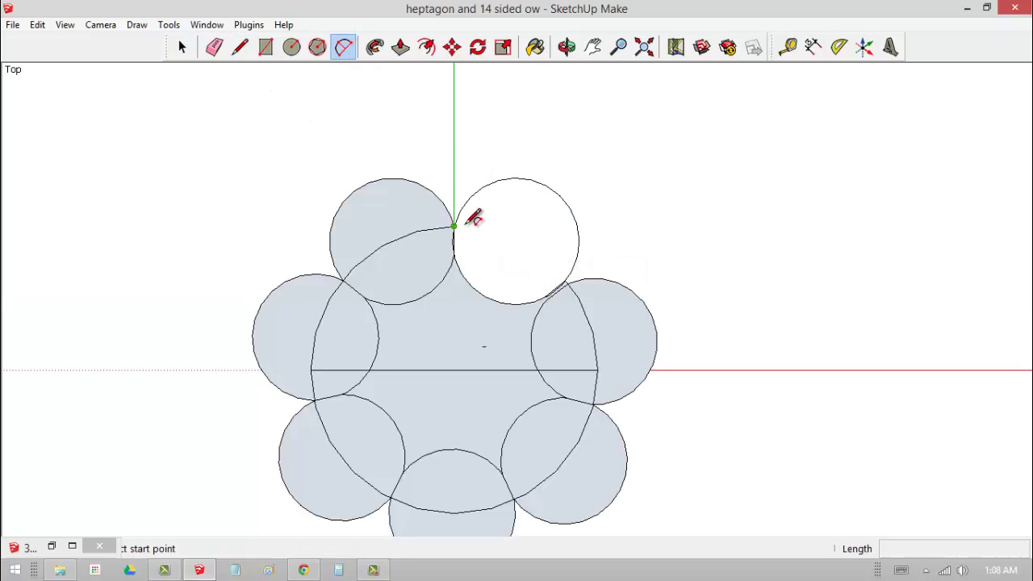
click(570, 283)
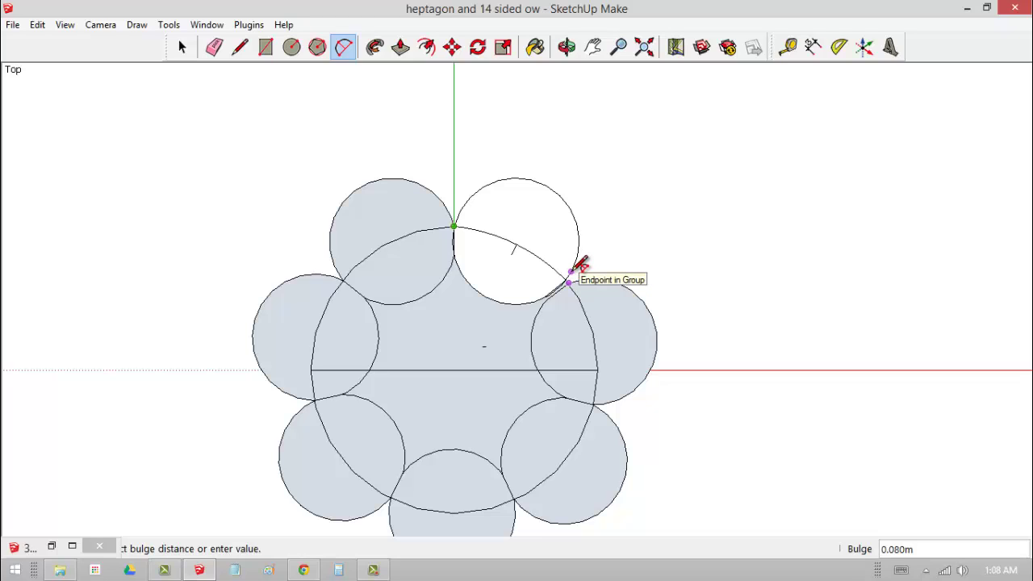
click(583, 249)
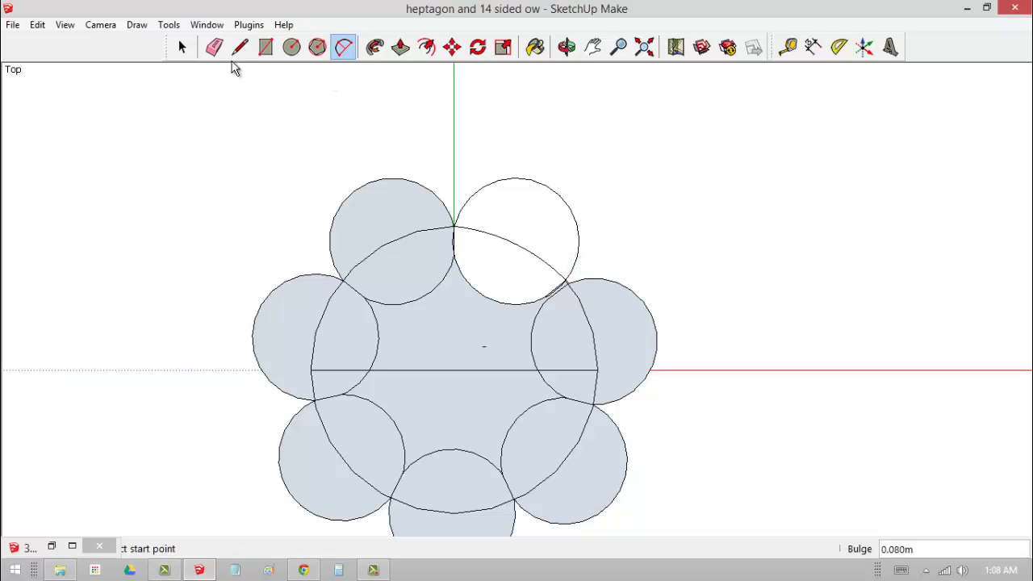
click(182, 46)
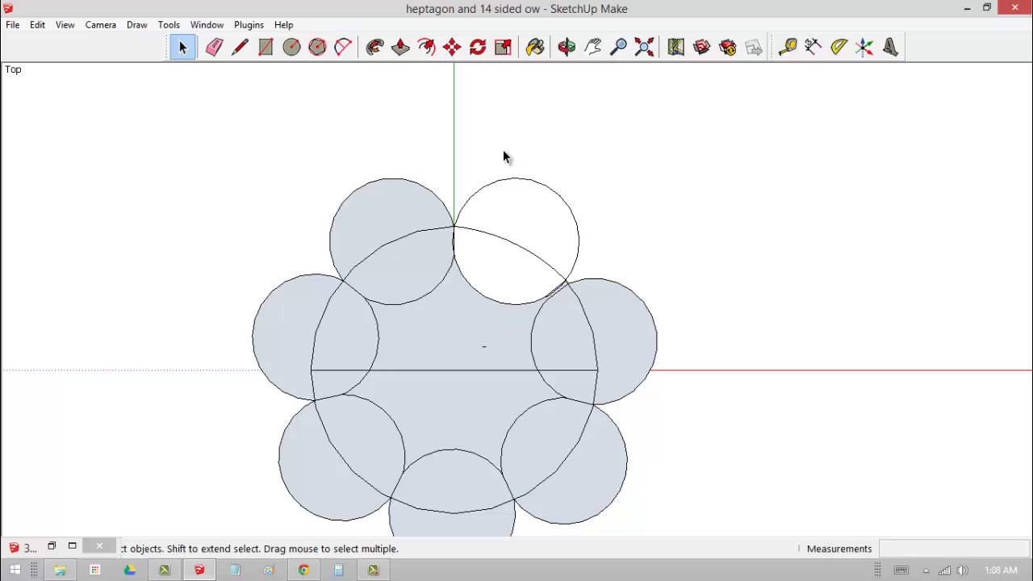
Step: Draw spokes from the centre to the upper-right, top and upper-left intersections
scroll(737, 213, down, 1)
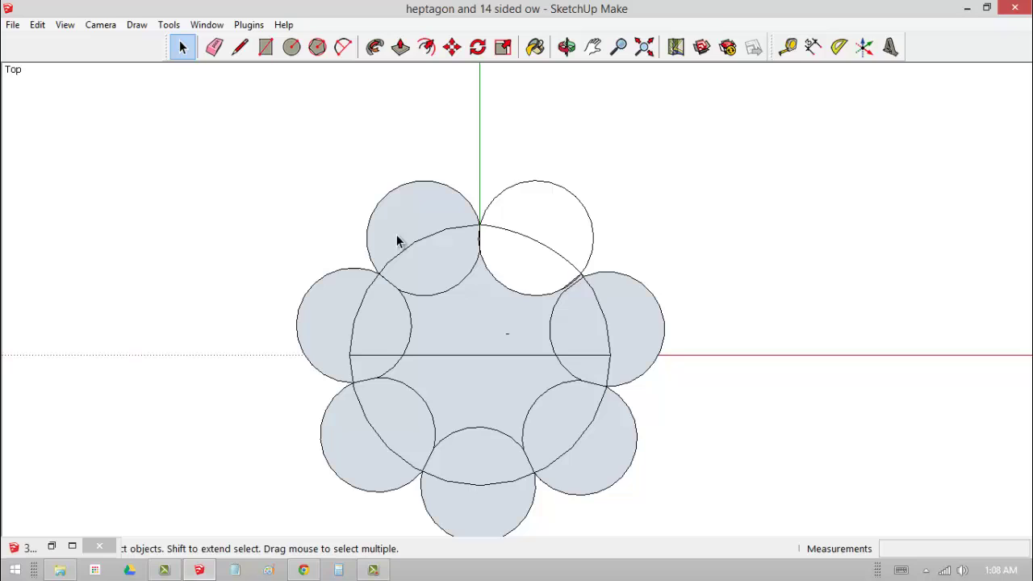
click(593, 47)
drag(537, 324, 537, 267)
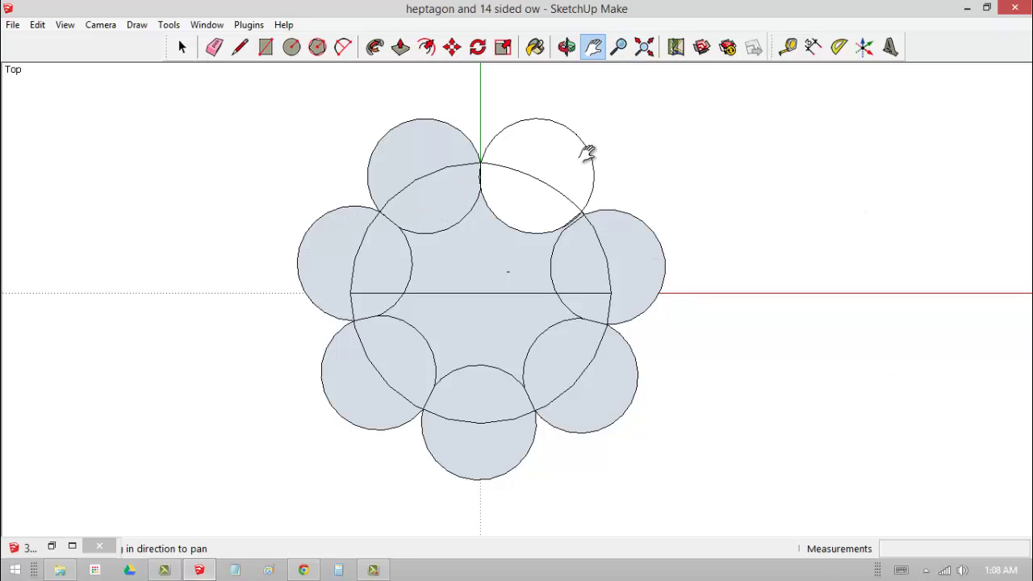
click(242, 47)
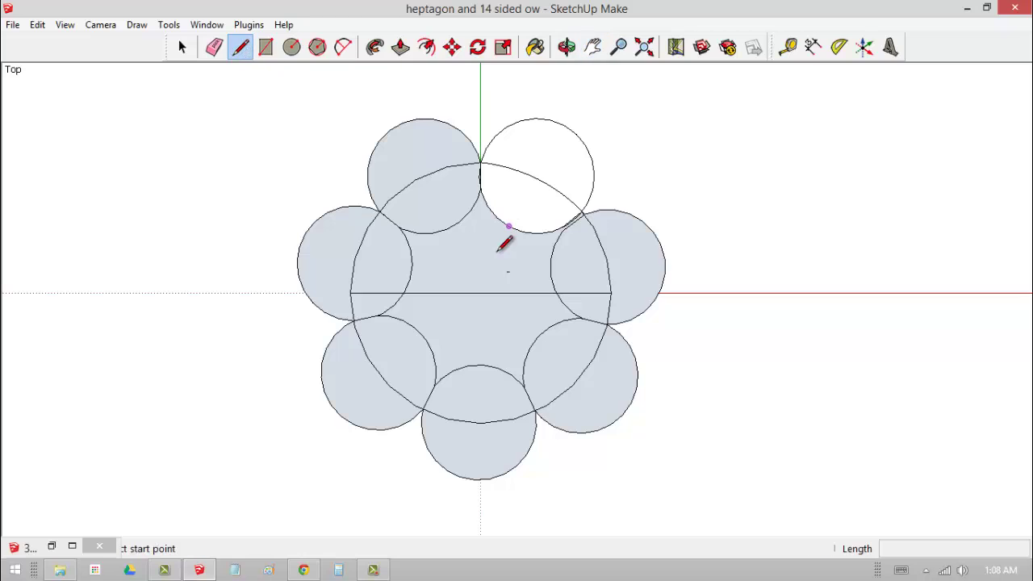
click(481, 291)
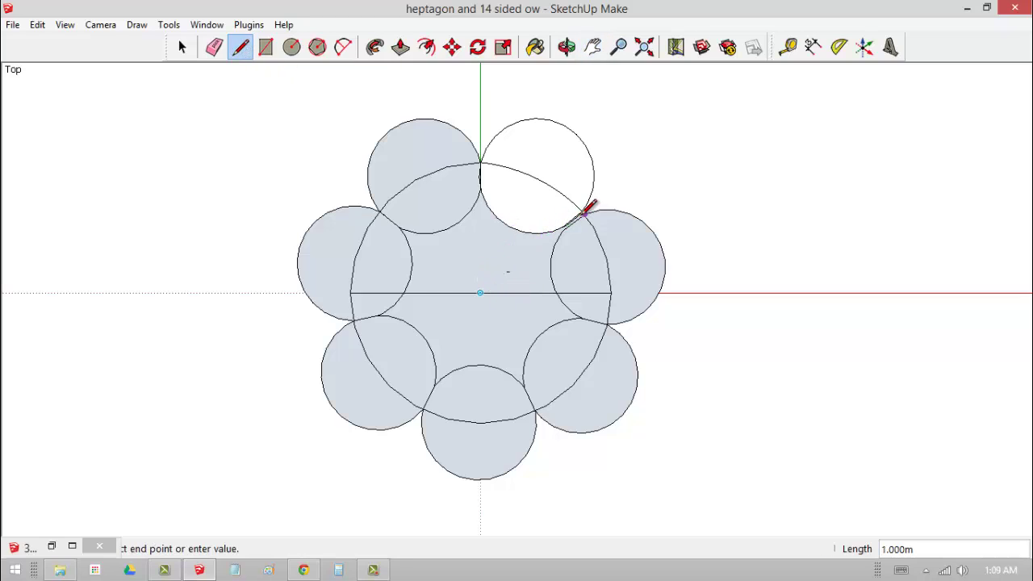
click(583, 213)
click(480, 292)
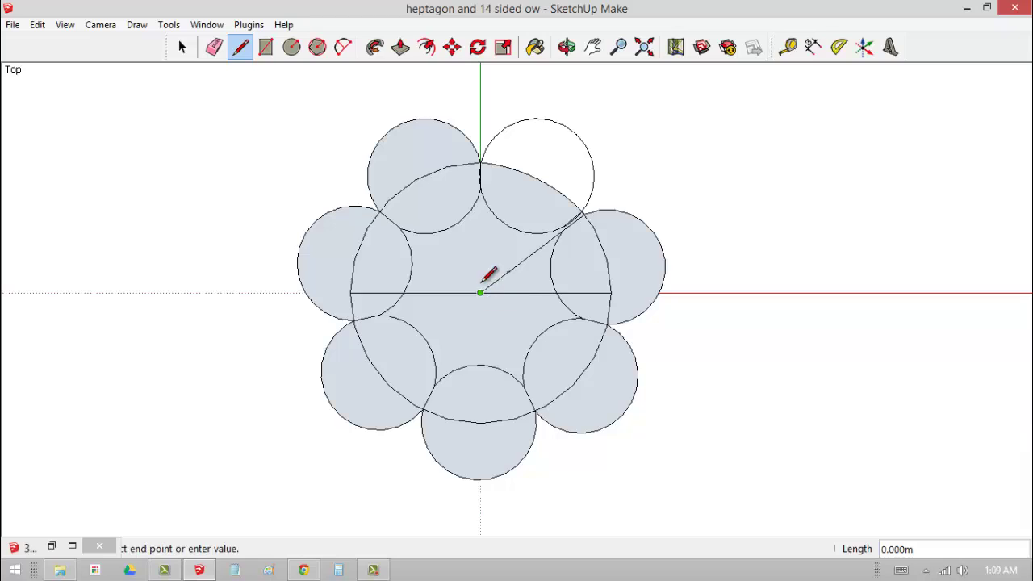
click(481, 161)
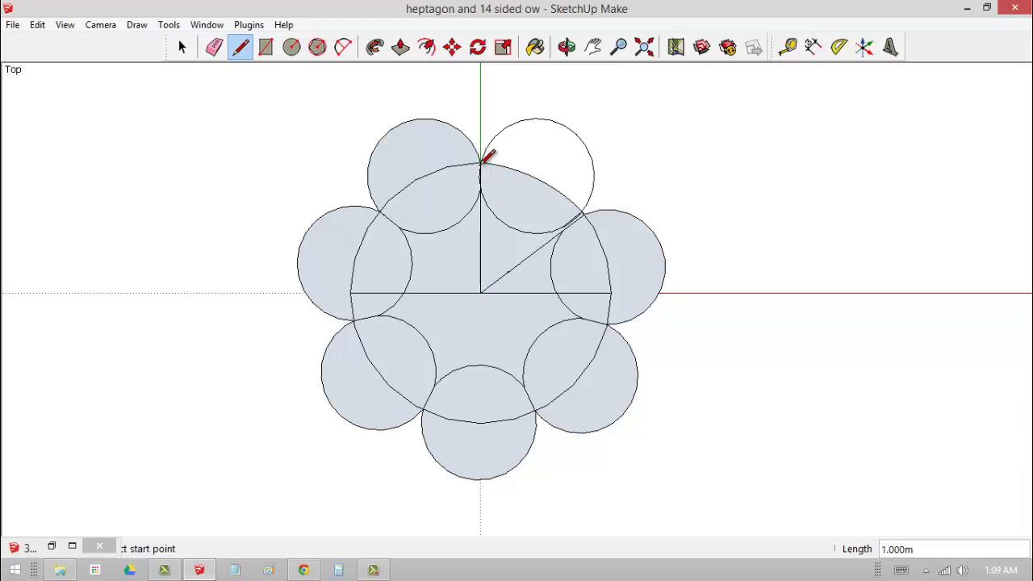
click(480, 292)
click(381, 211)
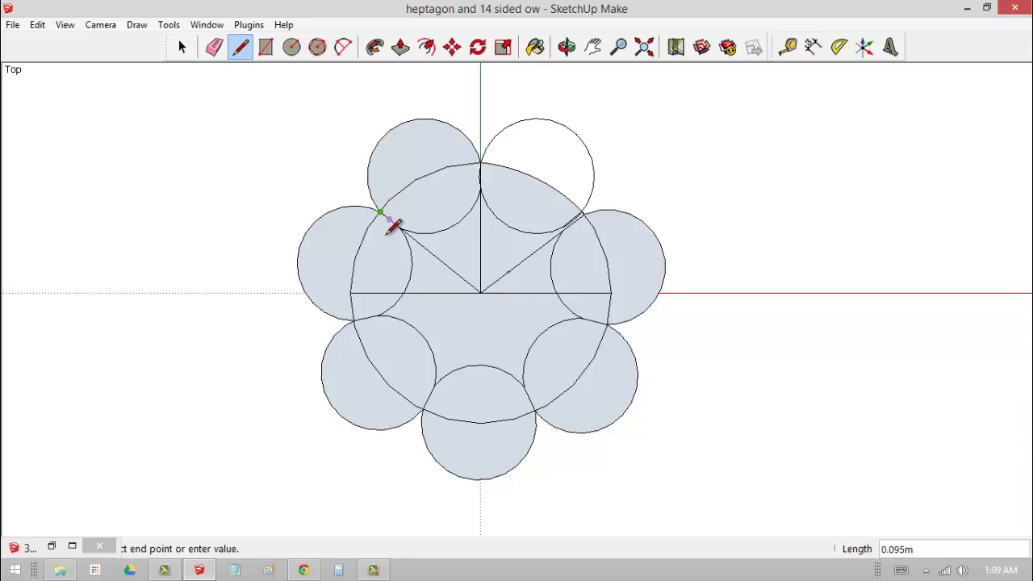
Step: Draw spokes from the left, lower-left and lower-right intersections to the centre
click(353, 319)
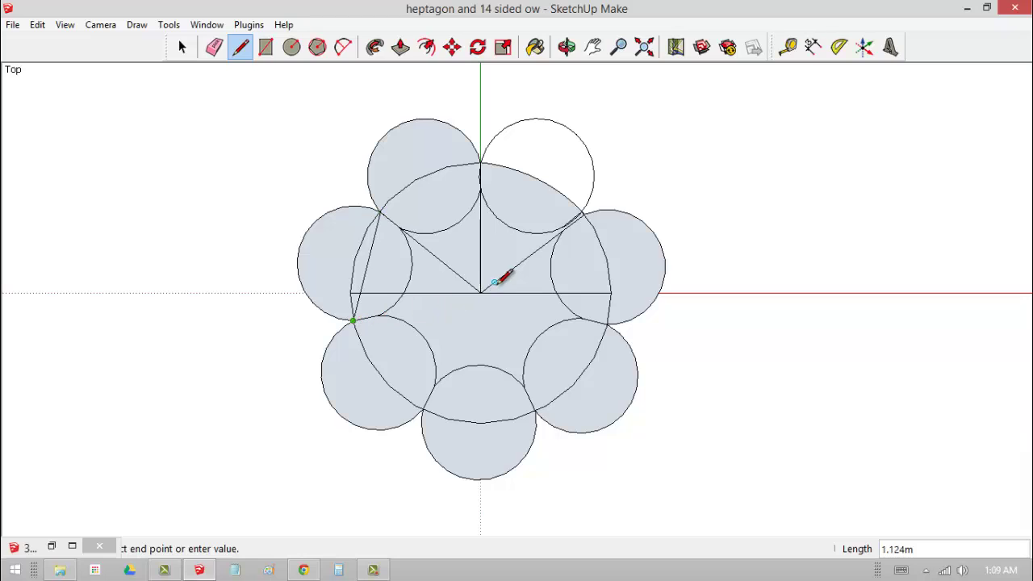
click(480, 292)
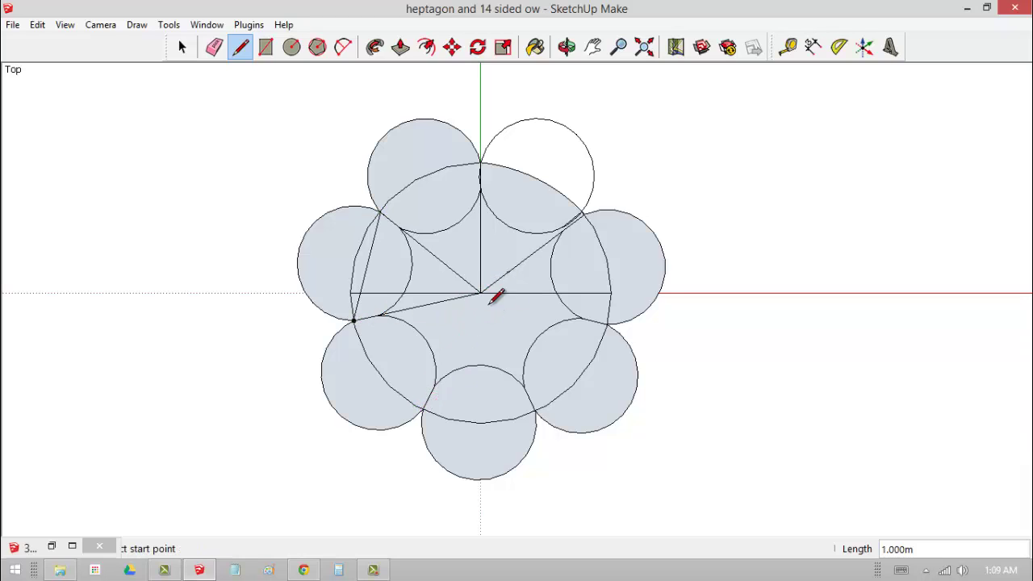
click(422, 409)
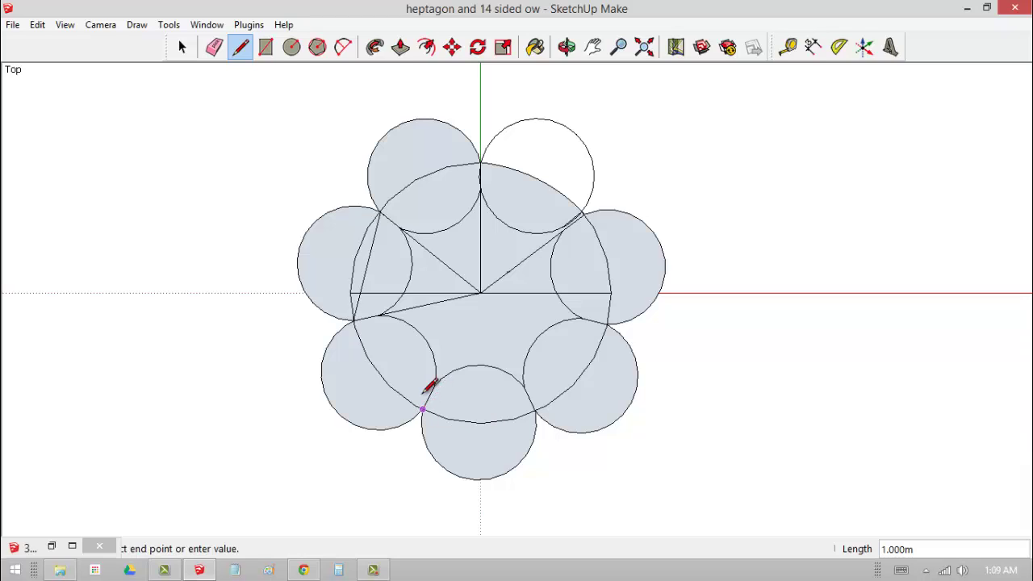
click(481, 294)
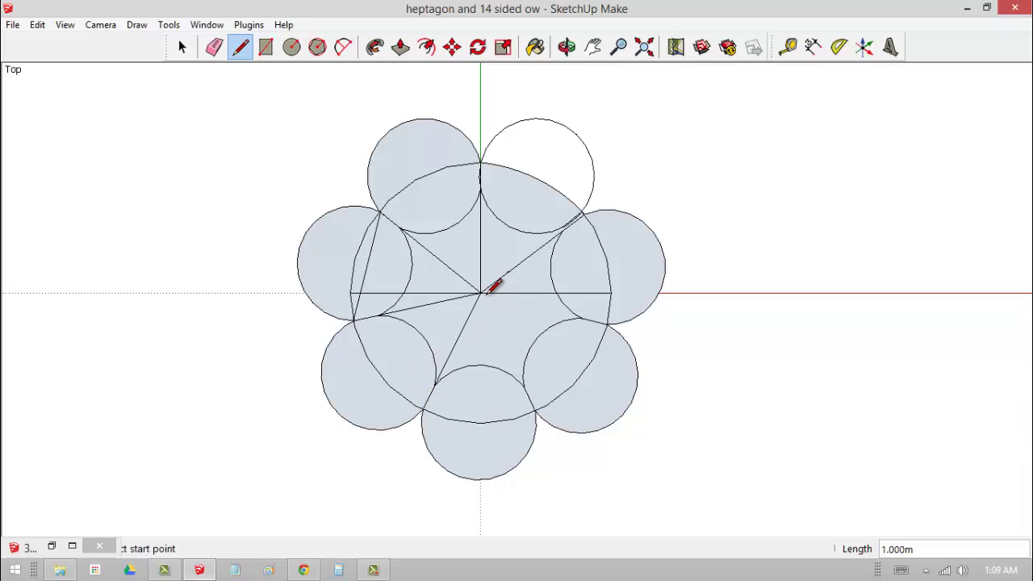
click(534, 410)
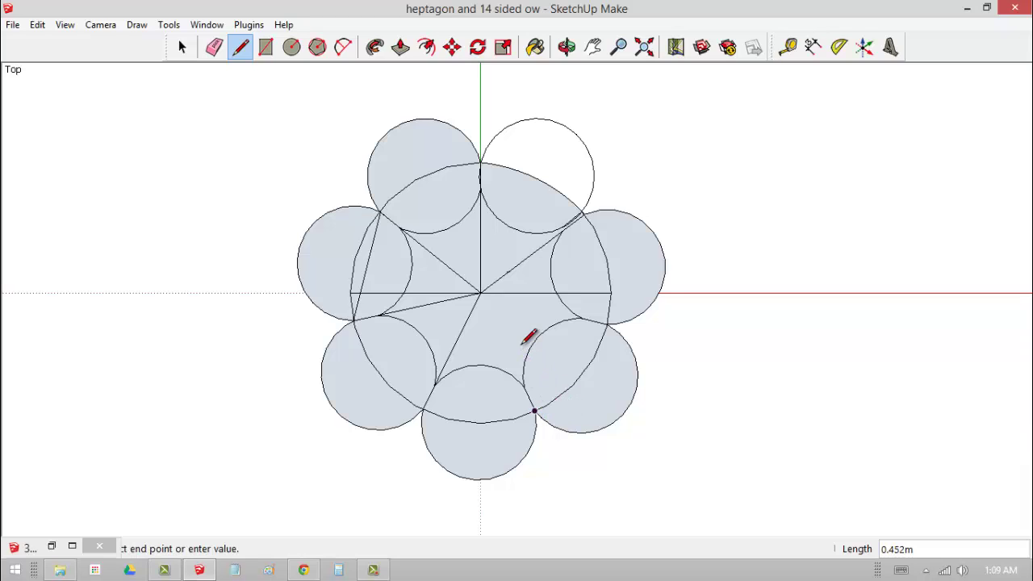
click(481, 293)
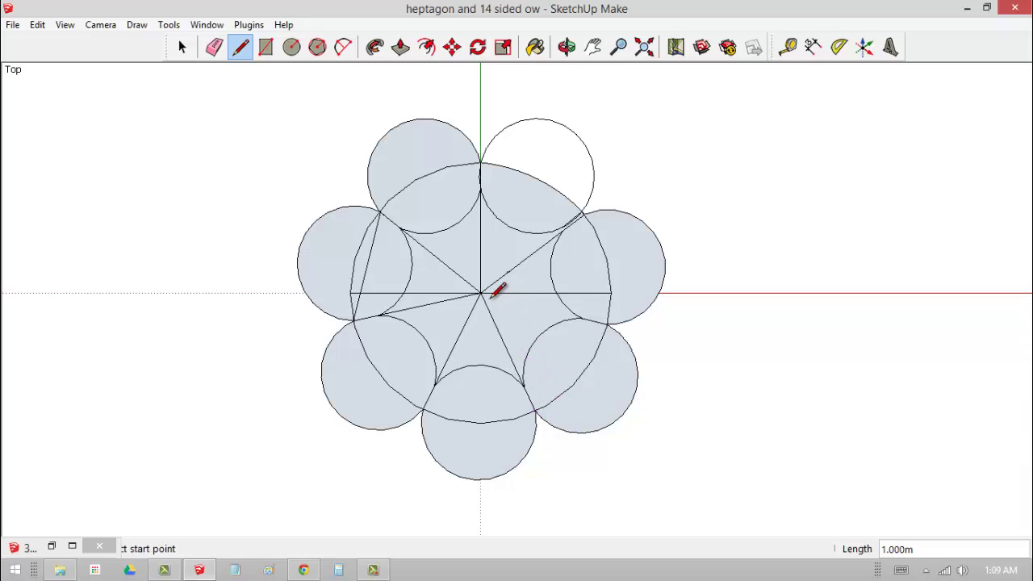
Step: Add the right spoke, then draw heptagon edges from the left corner around the bottom to the right
click(606, 326)
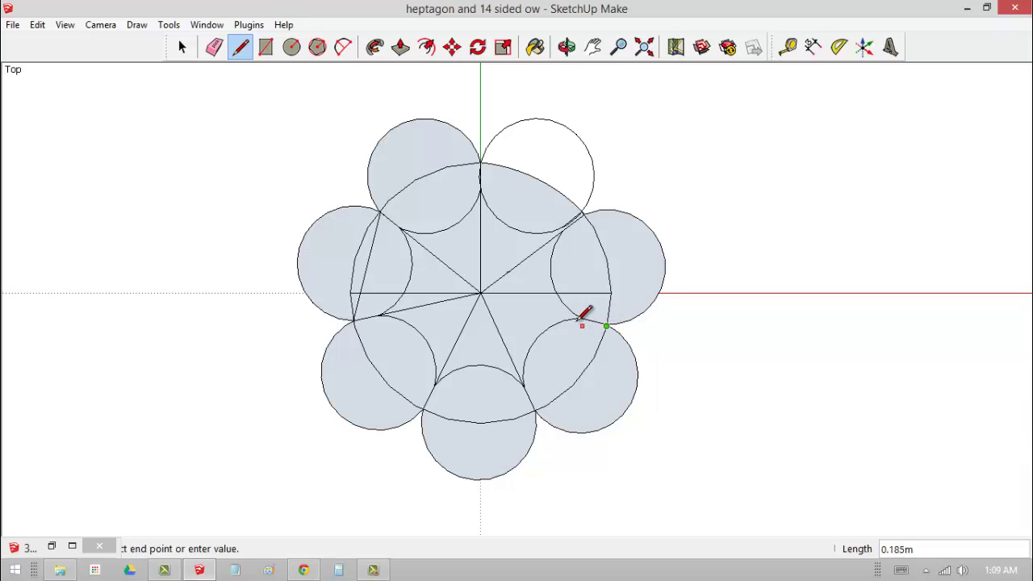
click(481, 293)
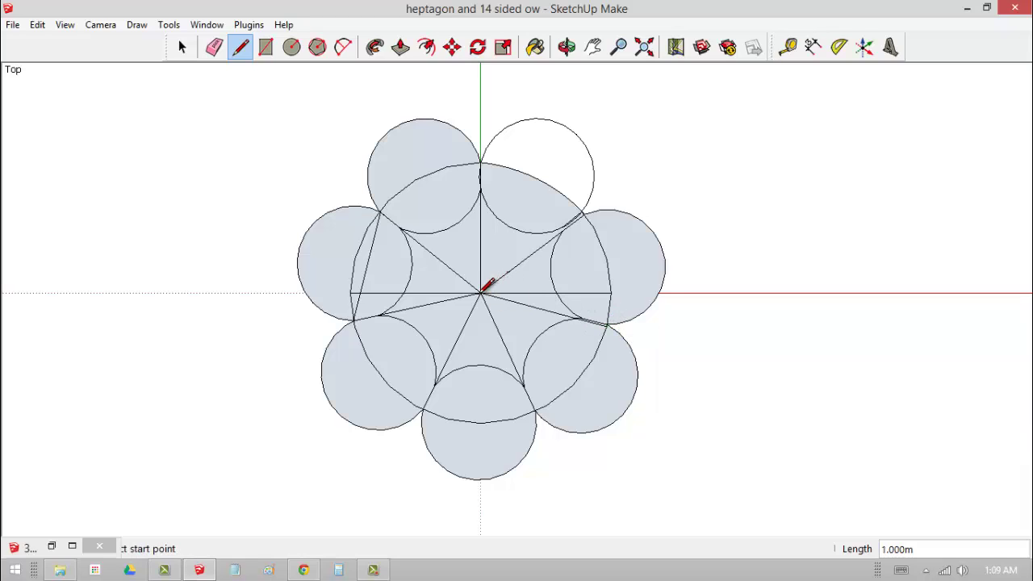
click(353, 323)
click(424, 408)
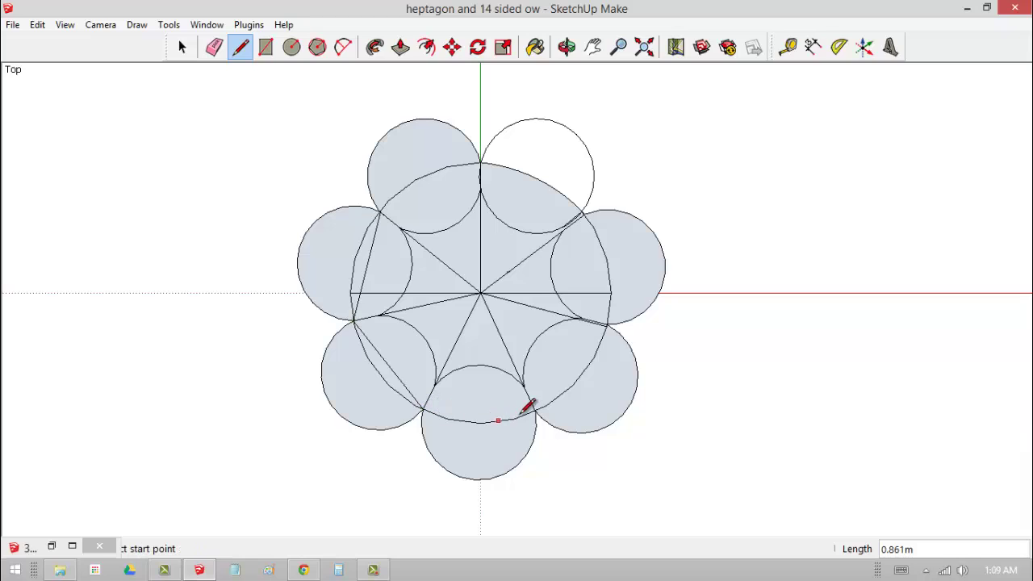
click(423, 410)
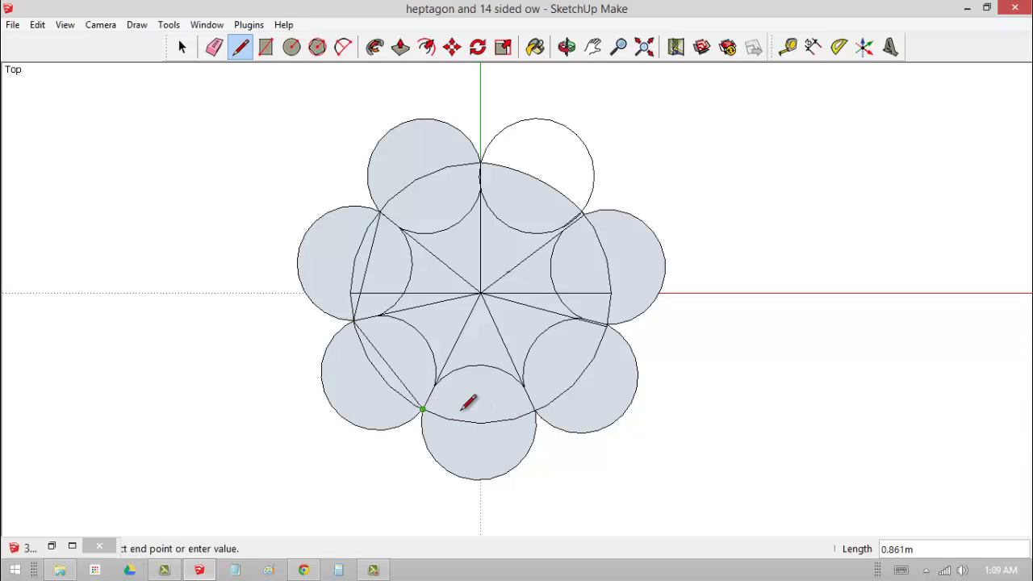
click(535, 411)
click(533, 410)
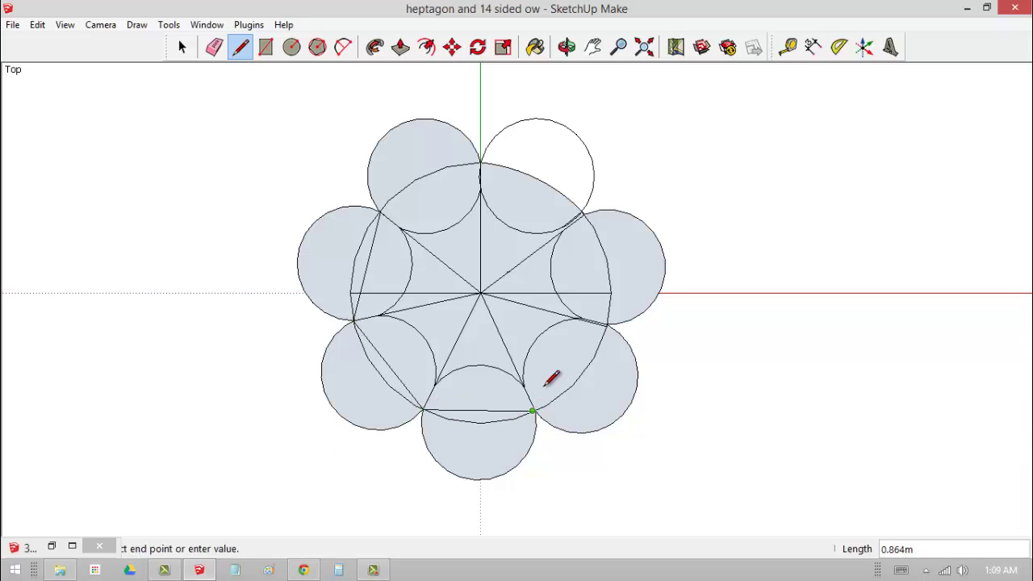
click(608, 323)
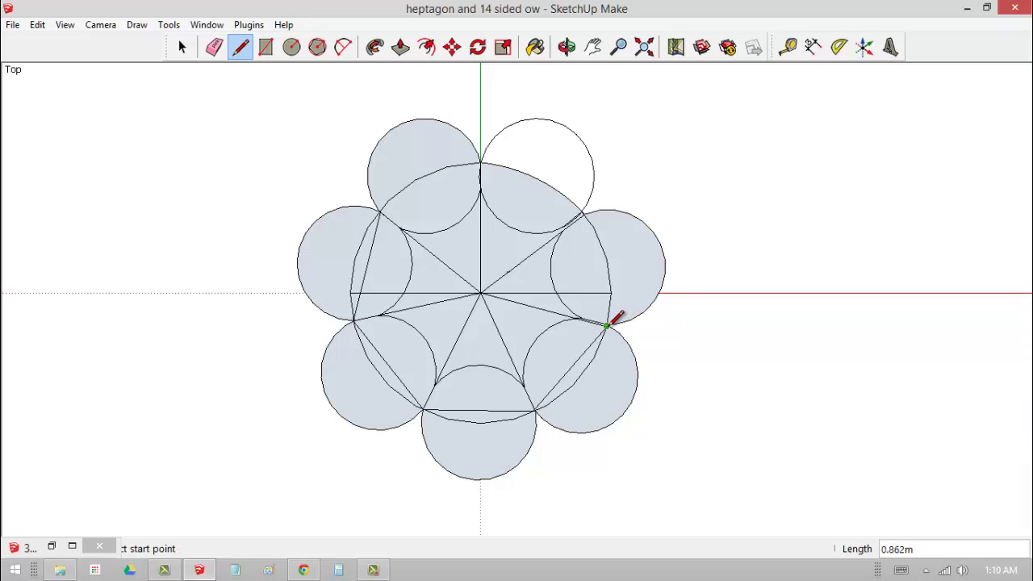
Step: Close the heptagon with edges from the right corner through upper-right and top to upper-left
click(607, 323)
click(584, 216)
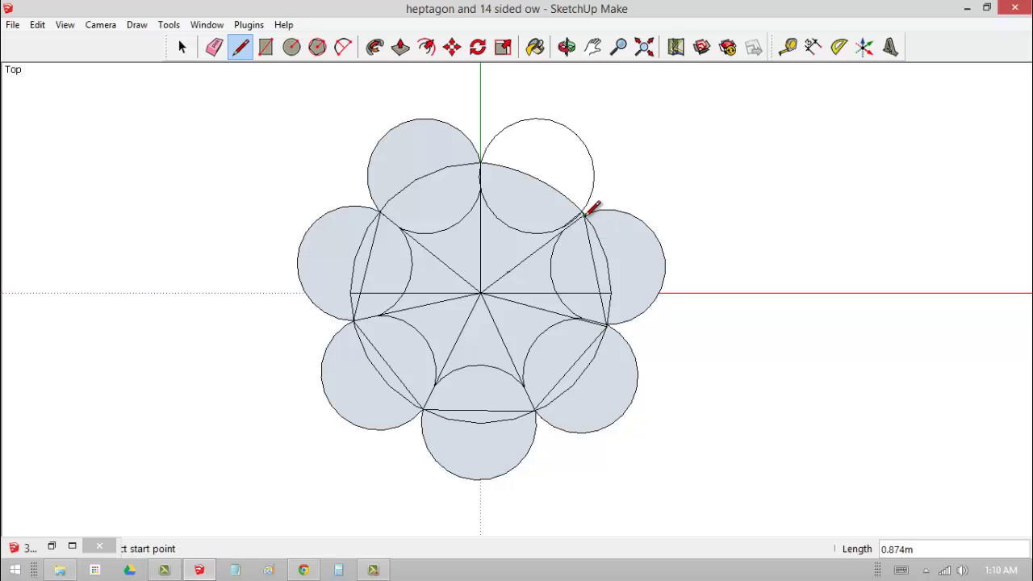
click(584, 215)
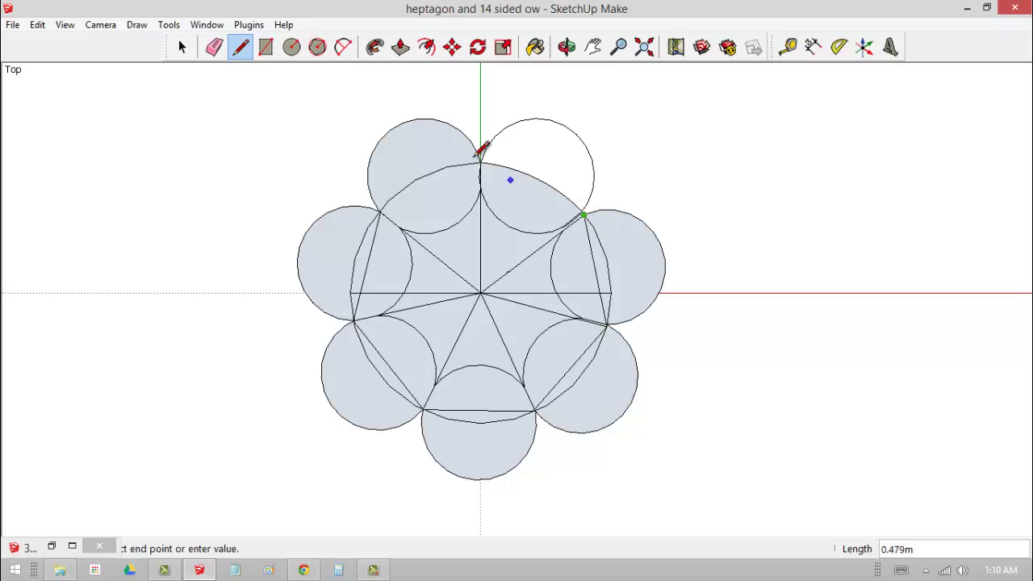
click(481, 162)
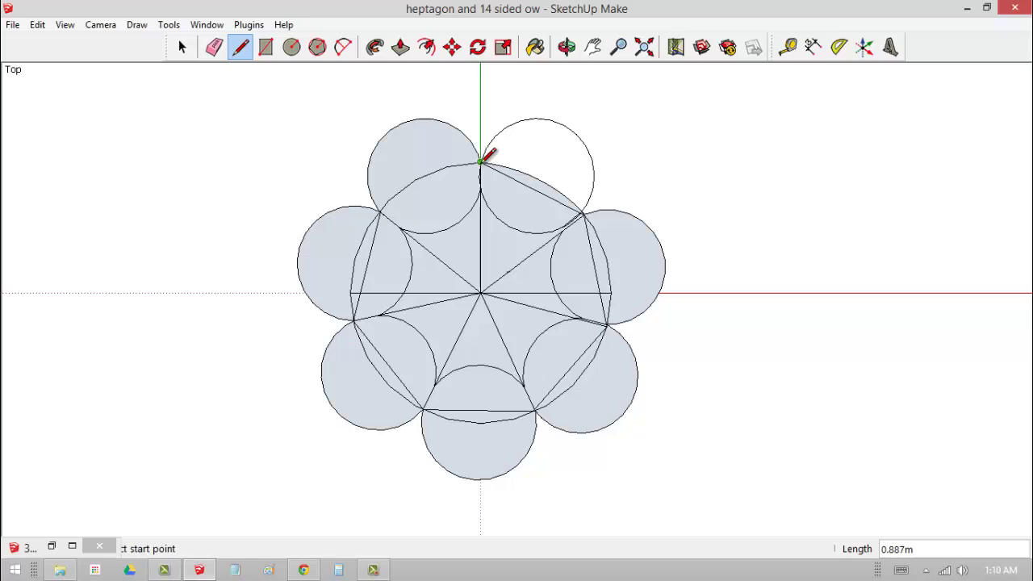
click(480, 161)
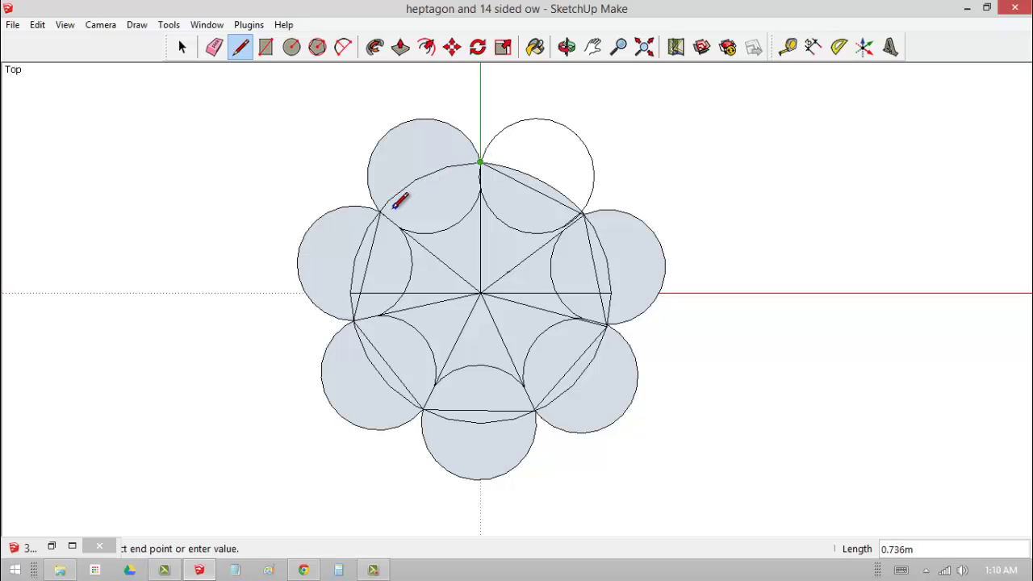
click(386, 210)
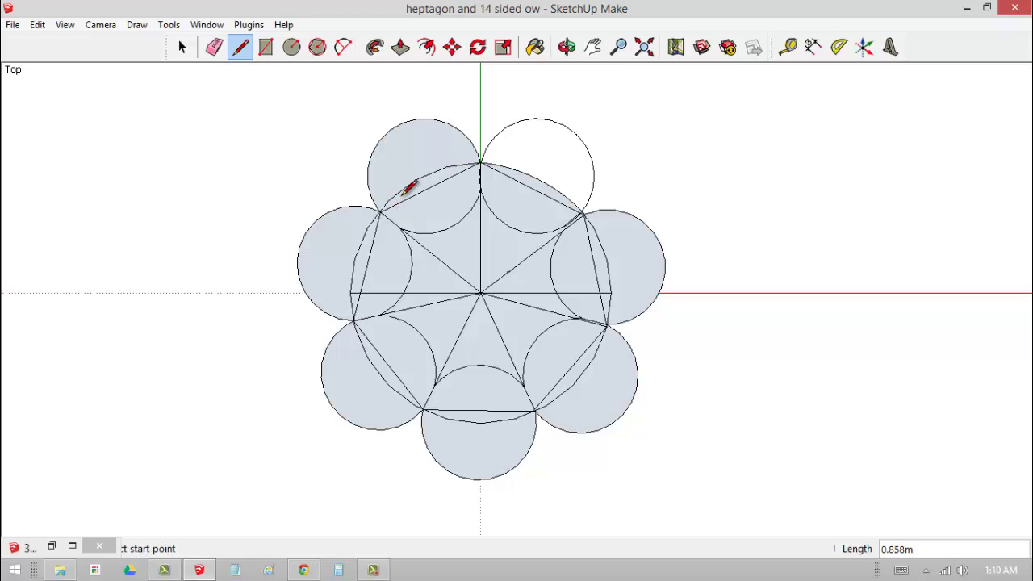
Step: Delete the upper-left circle group
click(213, 49)
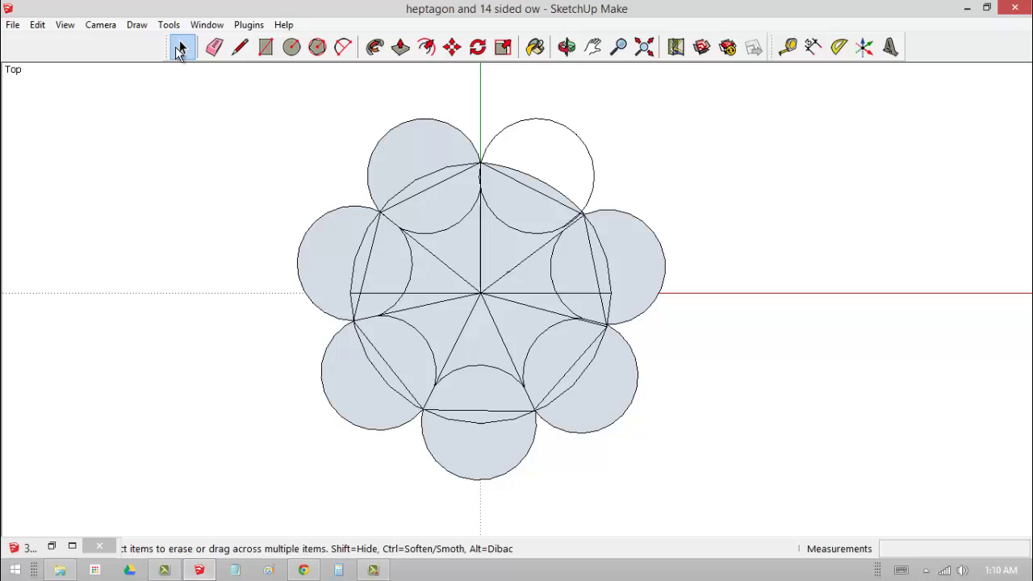
click(181, 49)
double_click(405, 158)
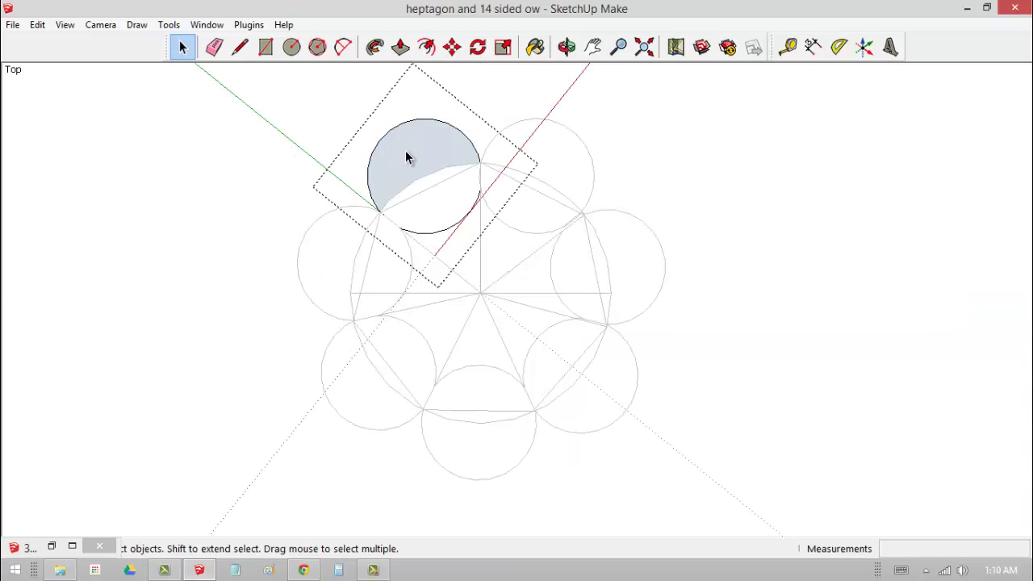
click(282, 142)
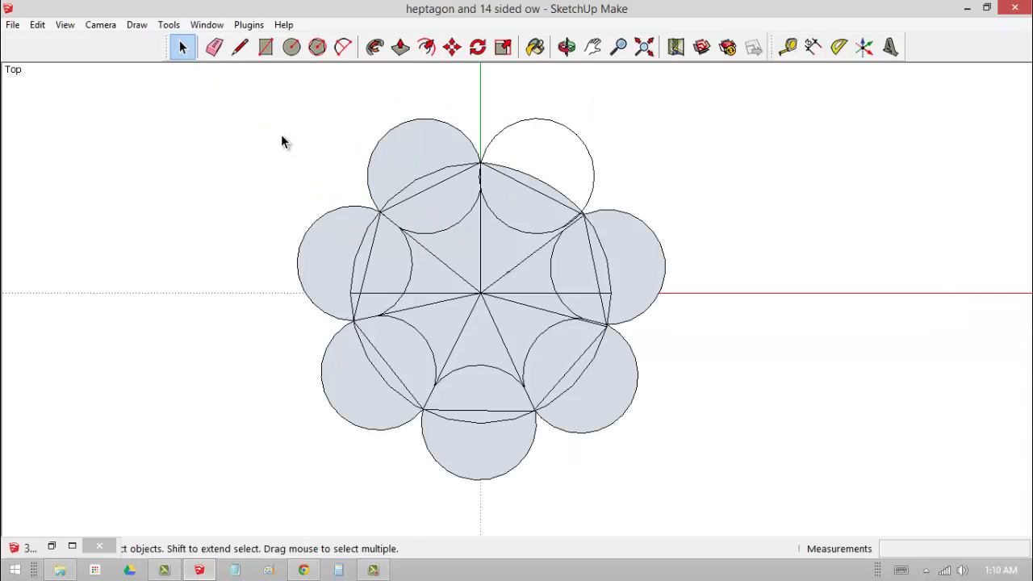
click(391, 160)
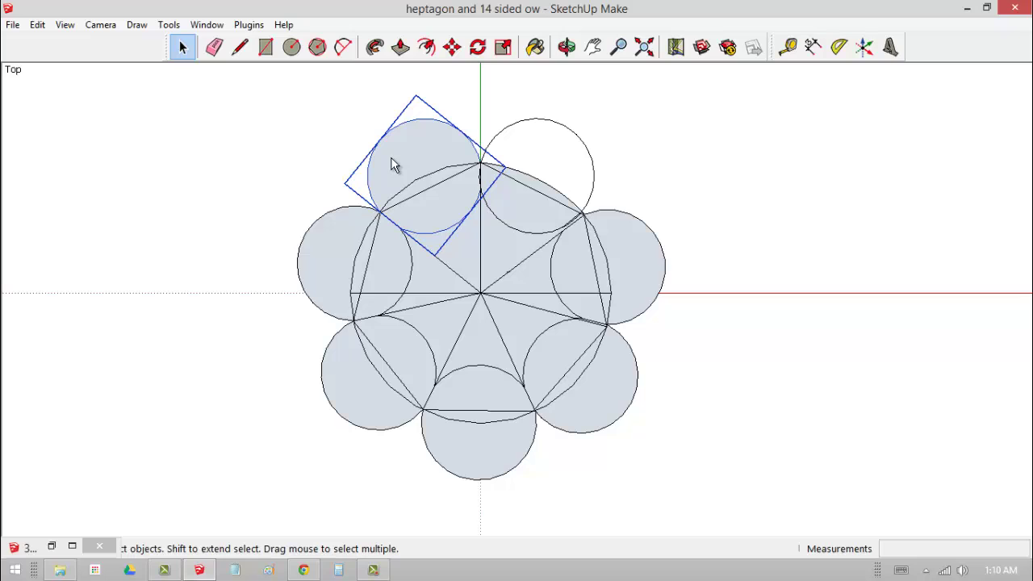
right_click(392, 158)
click(427, 184)
Step: Erase the lower-right and right circles and the top circle's arc outside the heptagon
key(e)
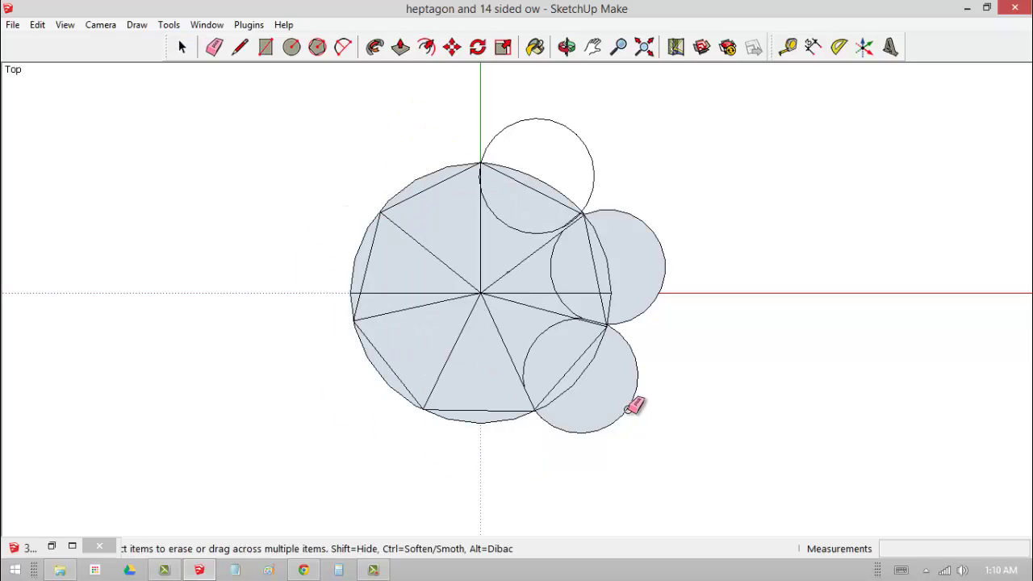
click(630, 405)
click(663, 268)
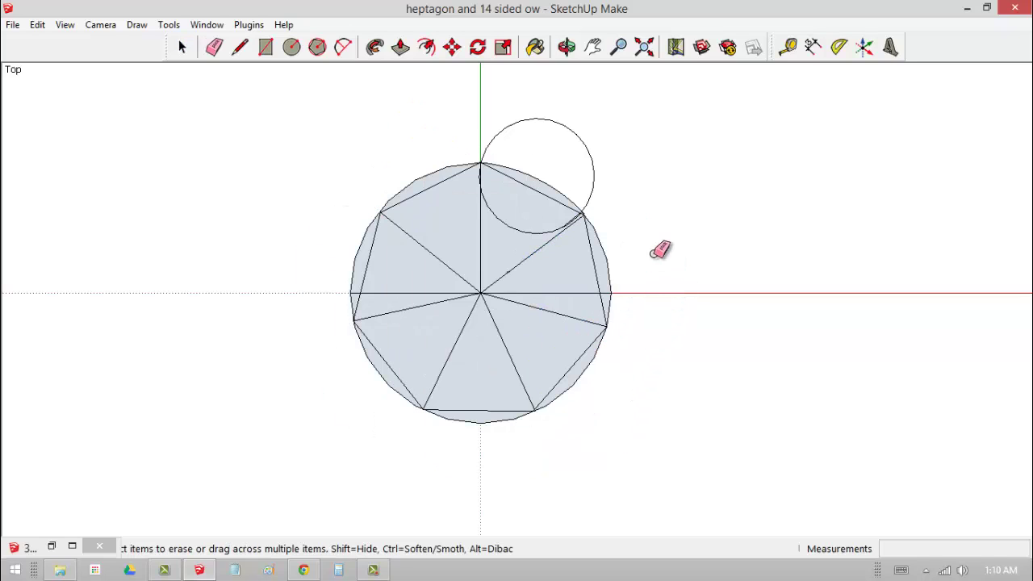
click(588, 150)
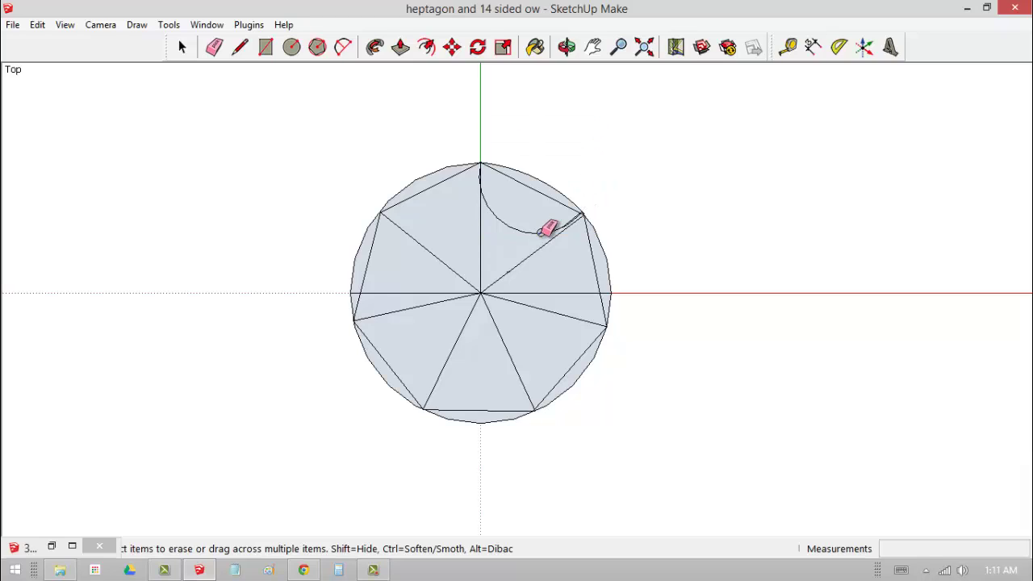
mouse_move(544, 233)
mouse_down()
mouse_move(552, 228)
mouse_move(543, 233)
mouse_up()
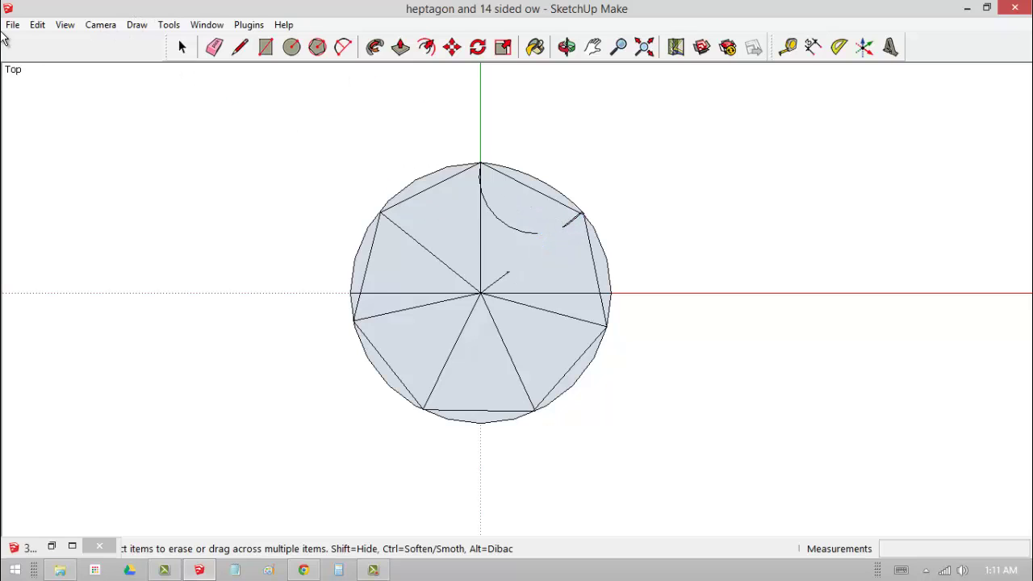
Step: Undo the accidental erase of the upper-right spoke with Edit > Undo
click(38, 25)
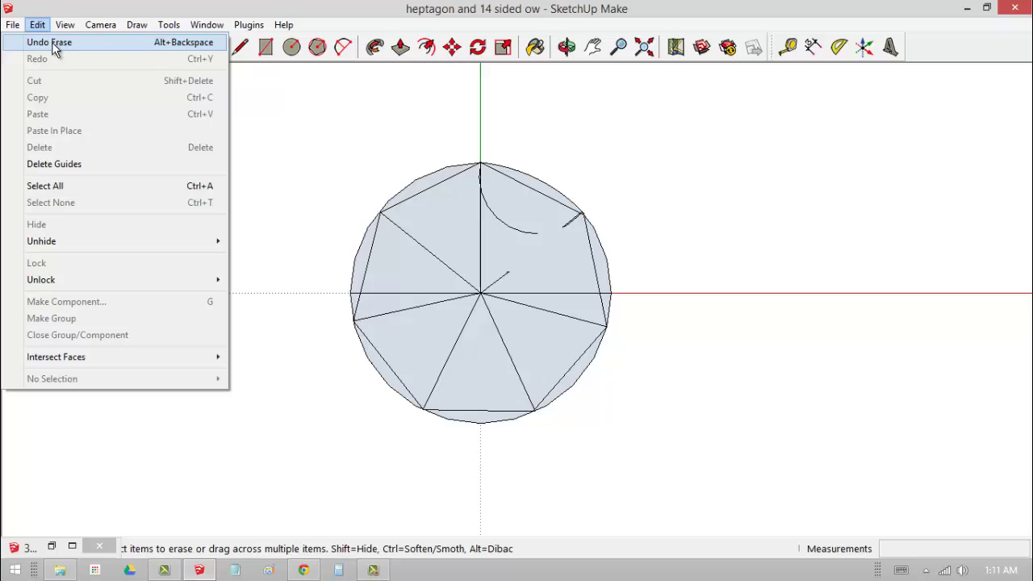
click(52, 42)
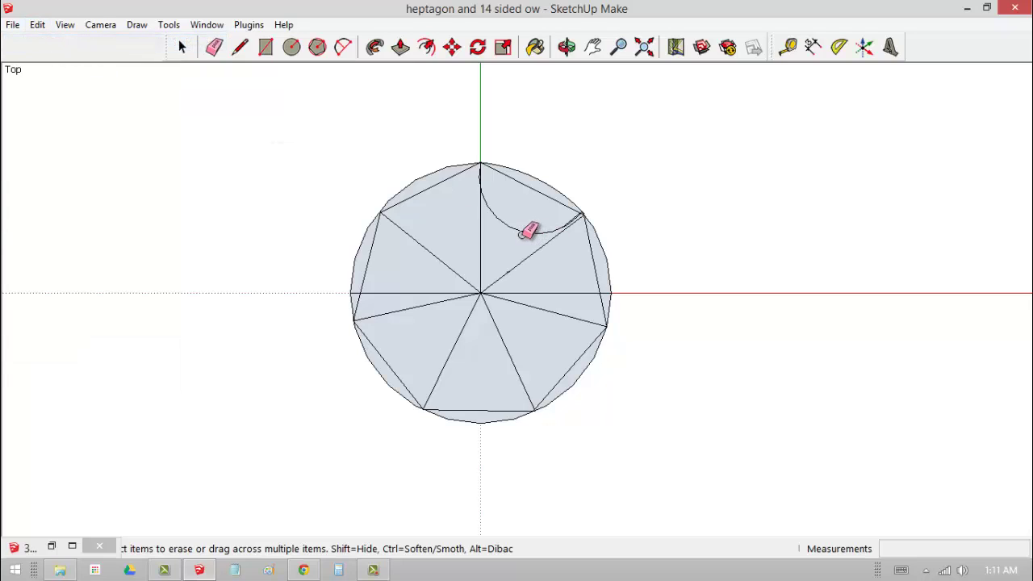
click(184, 51)
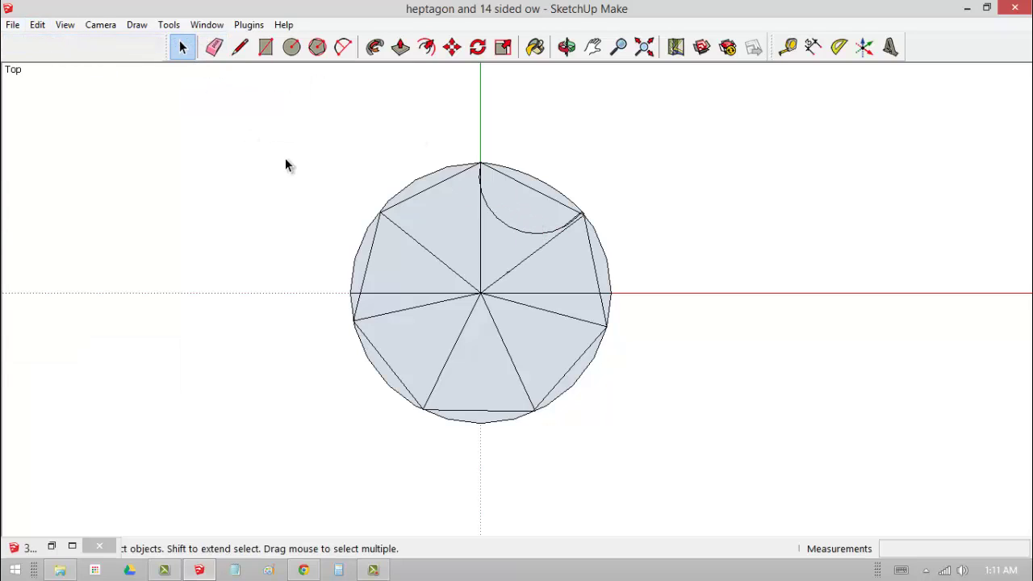
Step: Delete the leftover arc at the polygon top and the short stray segment below the top vertex
click(512, 230)
right_click(515, 234)
click(550, 258)
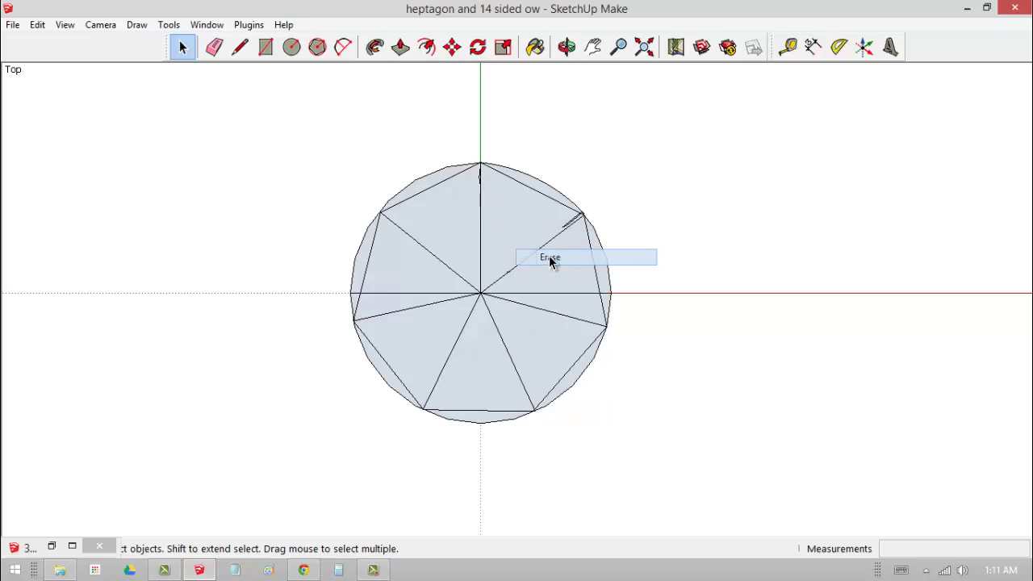
click(623, 51)
drag(473, 385, 494, 179)
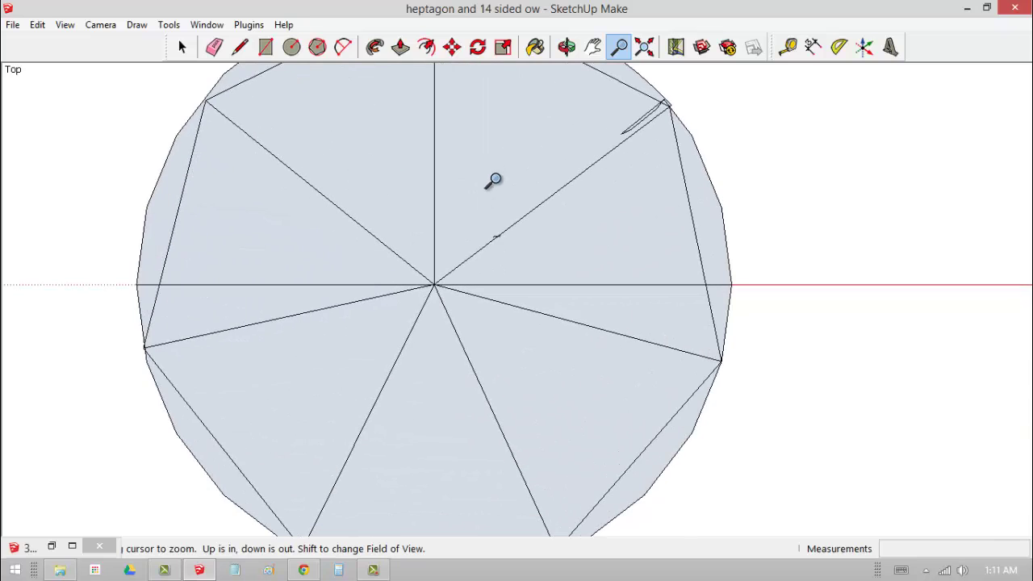
click(214, 47)
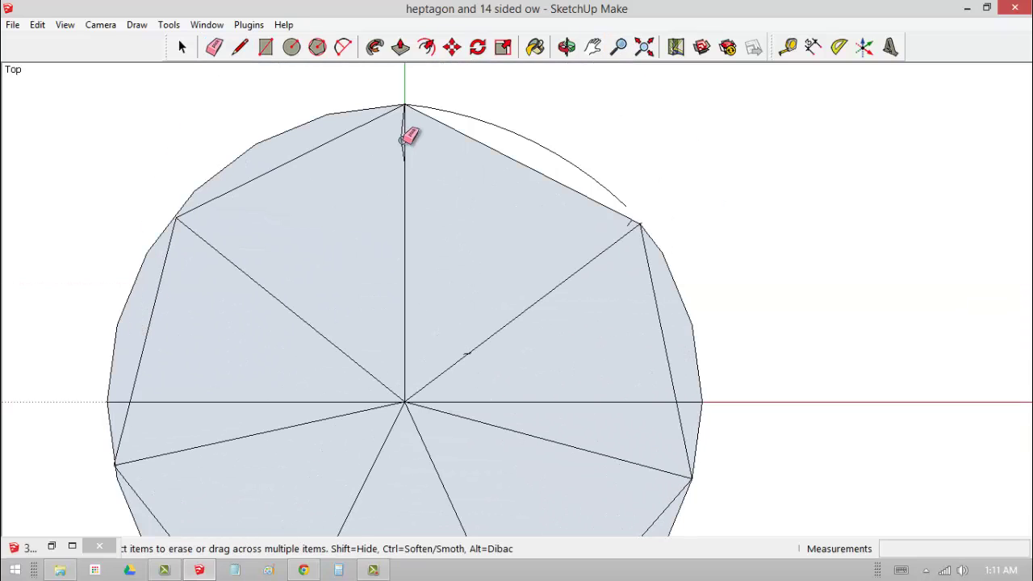
click(404, 135)
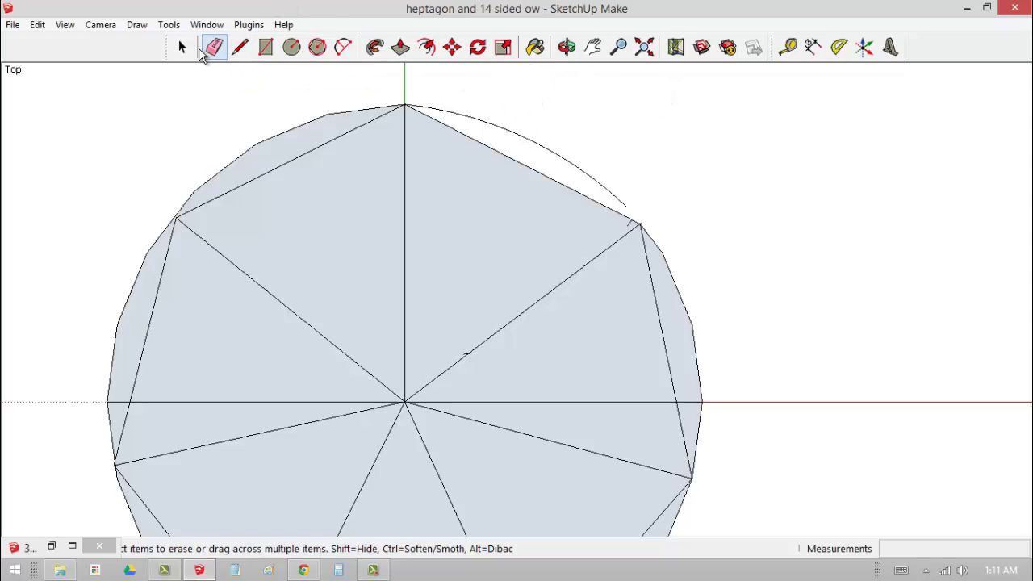
Step: Delete the stray arc above the heptagon
click(183, 48)
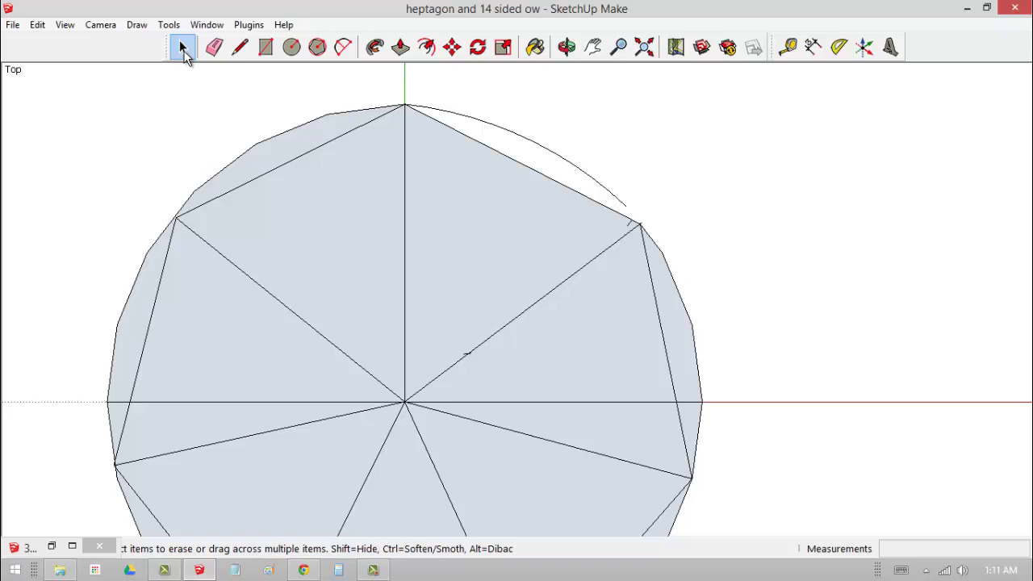
click(563, 157)
key(Delete)
key(h)
drag(376, 244, 473, 169)
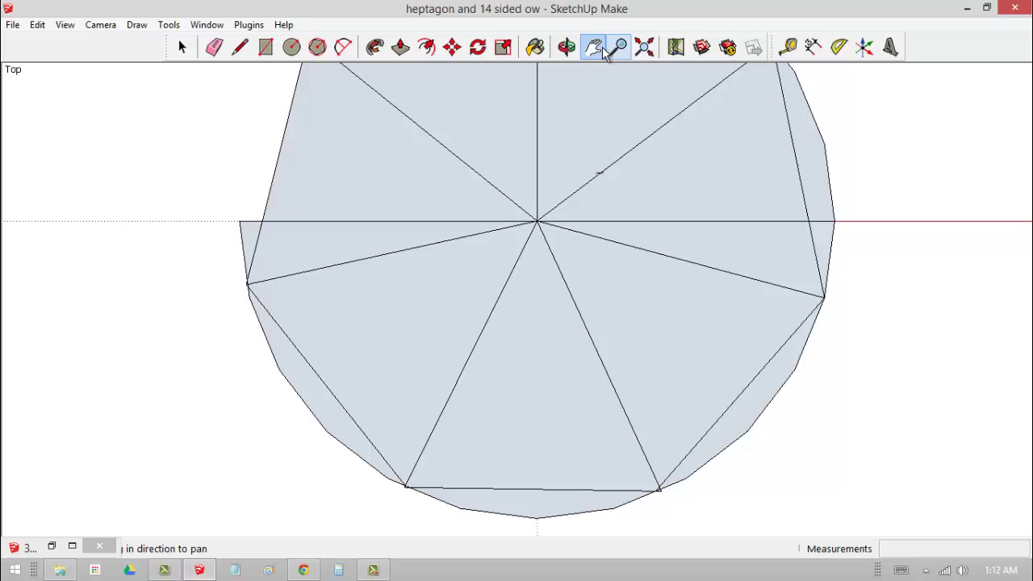
Step: Delete the leftover lower, right and upper-right 14-gon edges
click(181, 48)
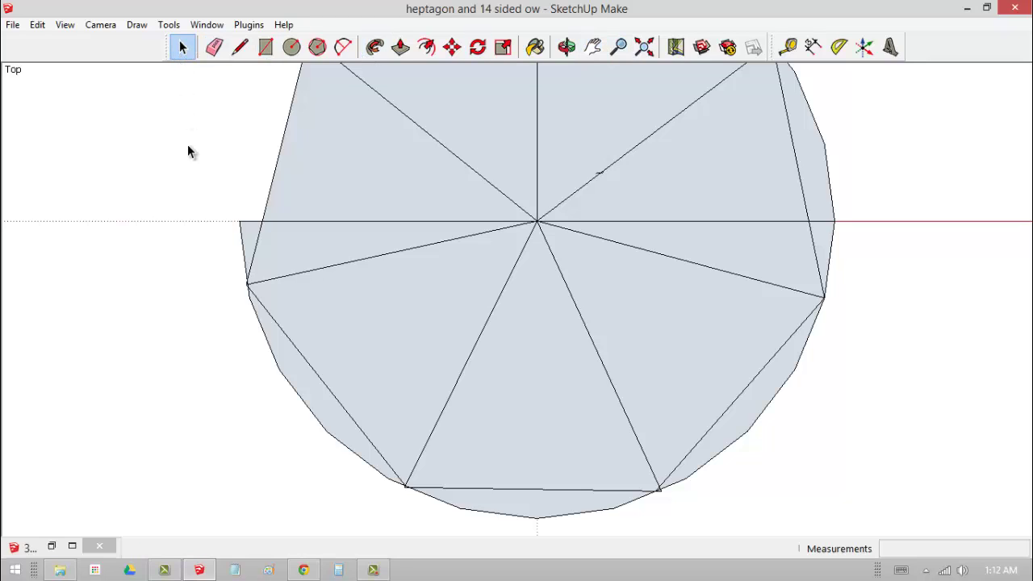
click(298, 390)
key(Delete)
right_click(829, 264)
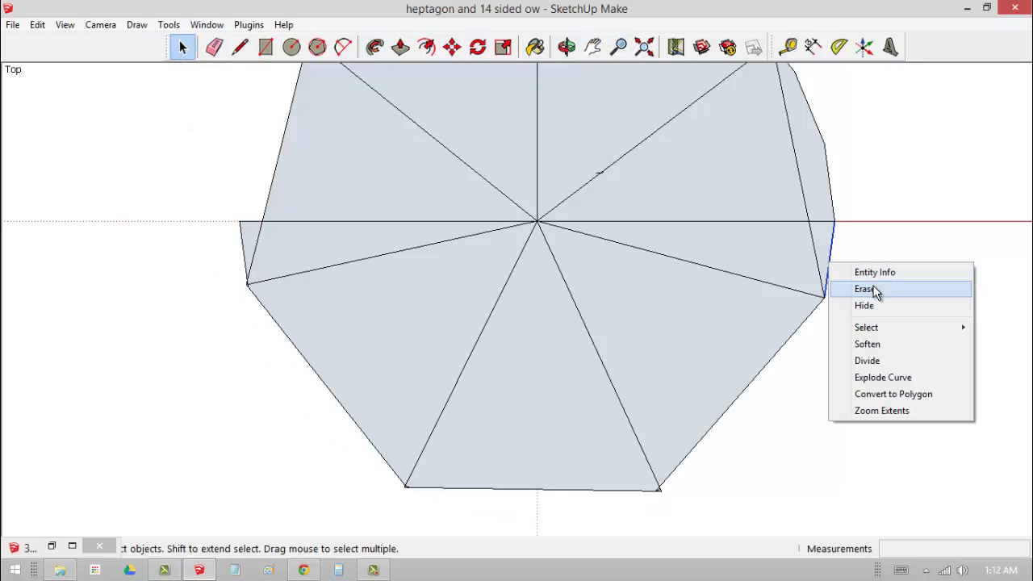
click(865, 289)
right_click(834, 201)
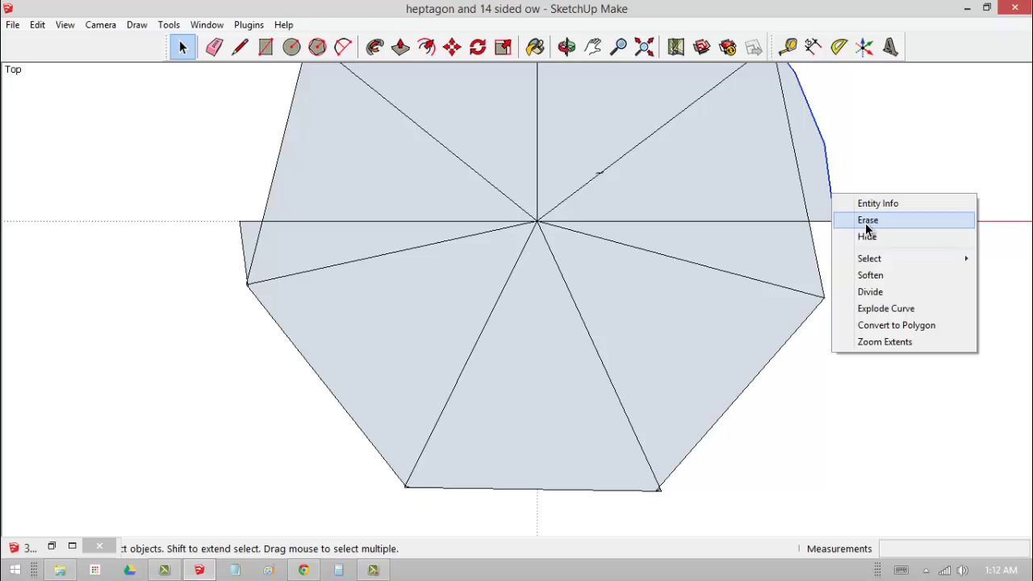
click(865, 223)
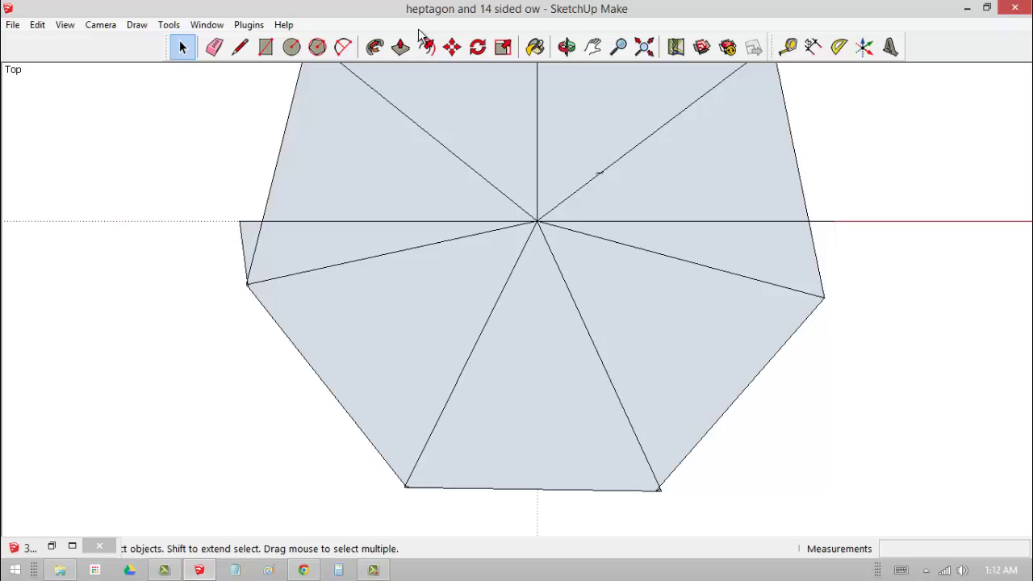
Step: Erase the short stray edge on the left and the horizontal line through the heptagon
click(593, 47)
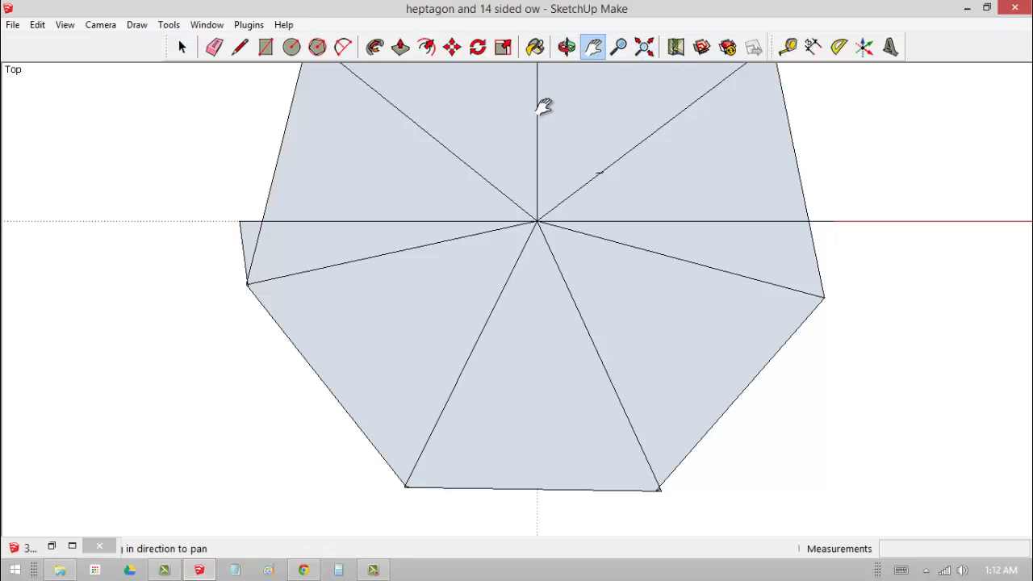
drag(543, 106, 525, 233)
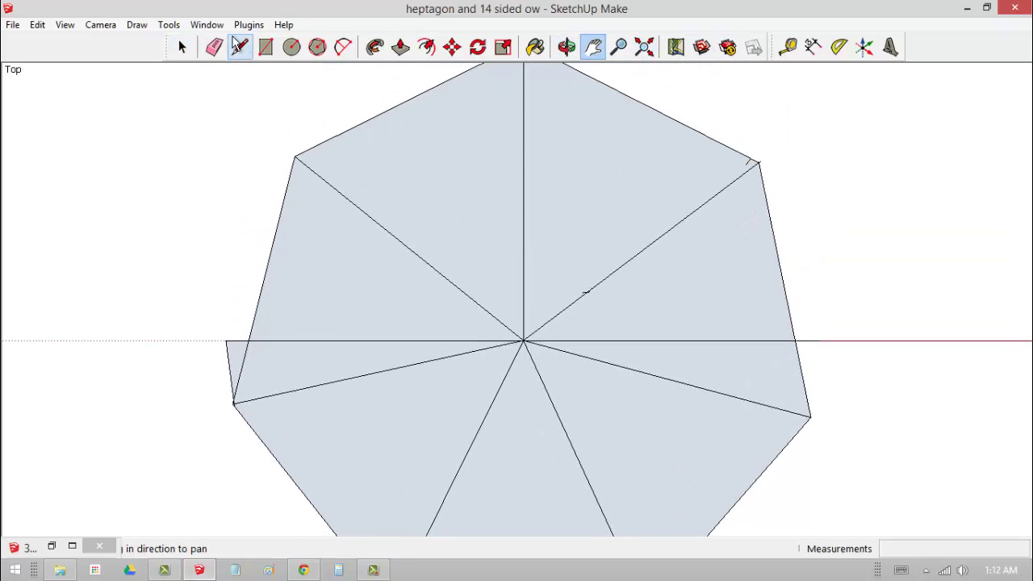
click(214, 46)
click(229, 359)
click(228, 340)
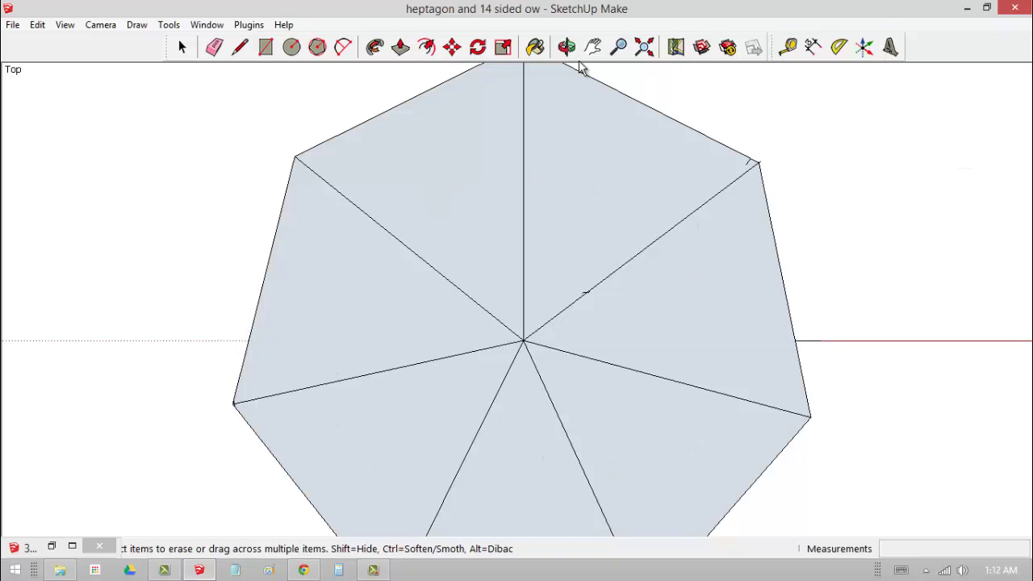
click(619, 47)
drag(535, 116, 521, 260)
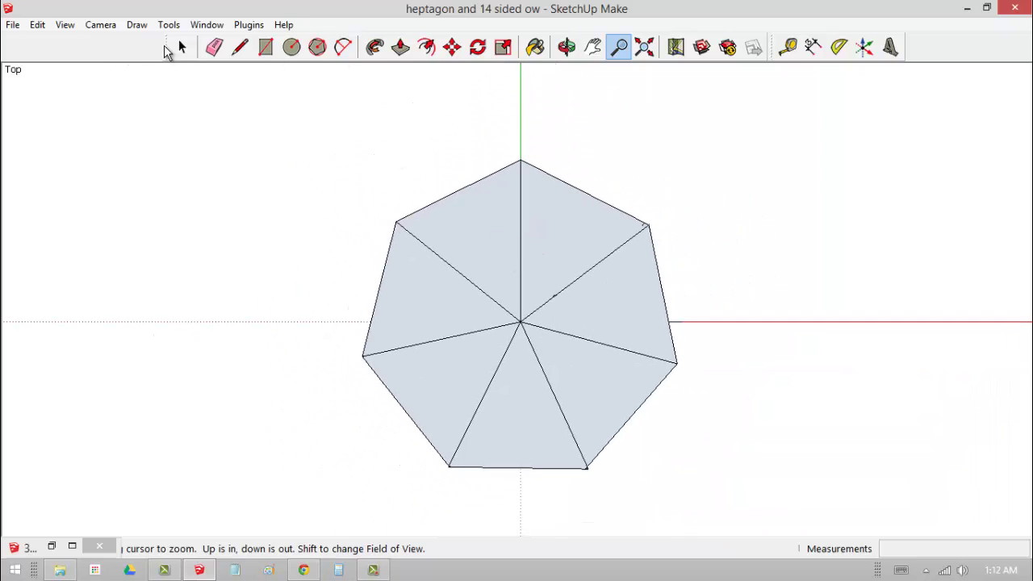
Step: Window-select the whole heptagon and make it a group
click(182, 47)
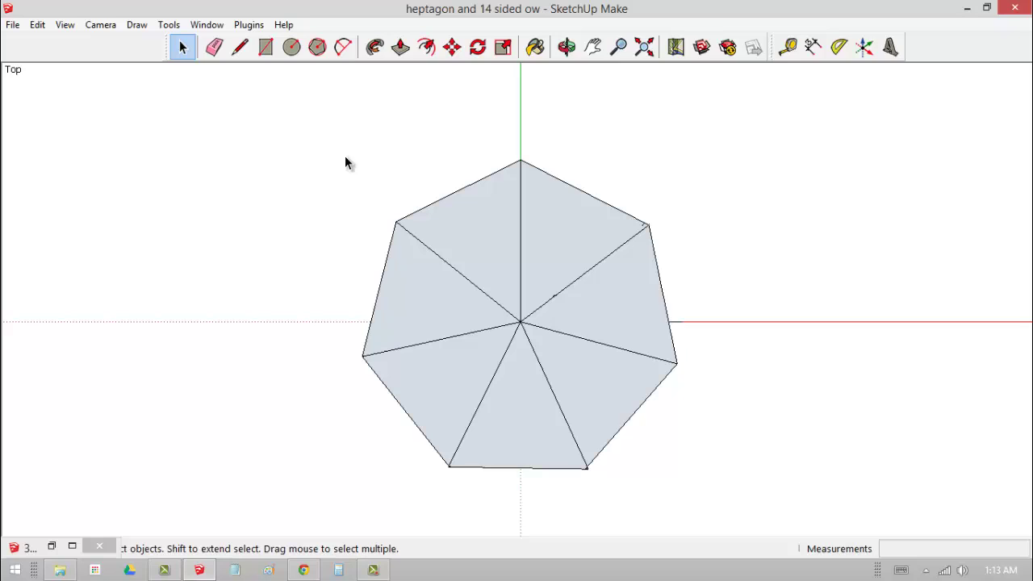
drag(320, 127, 849, 534)
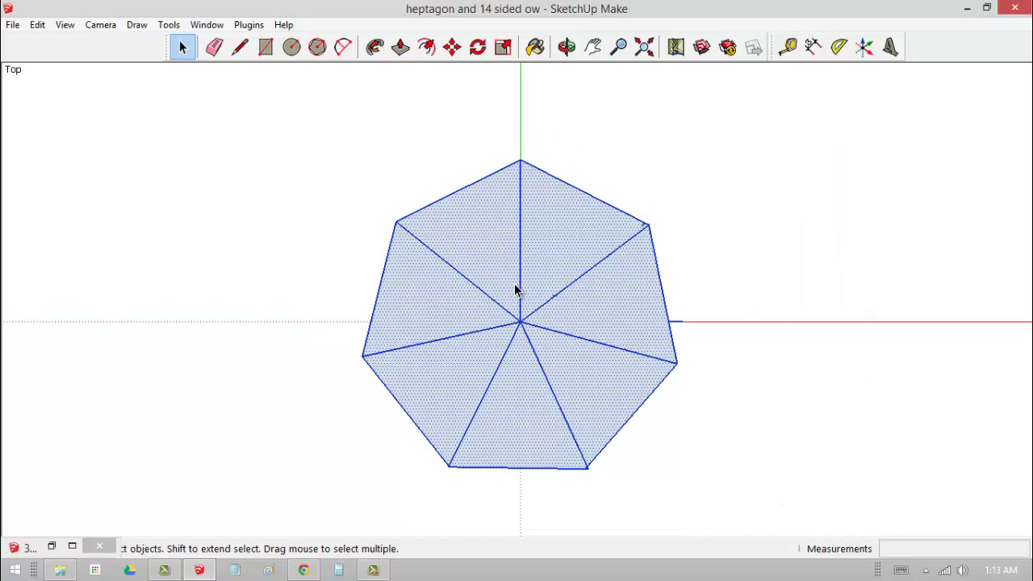
right_click(524, 326)
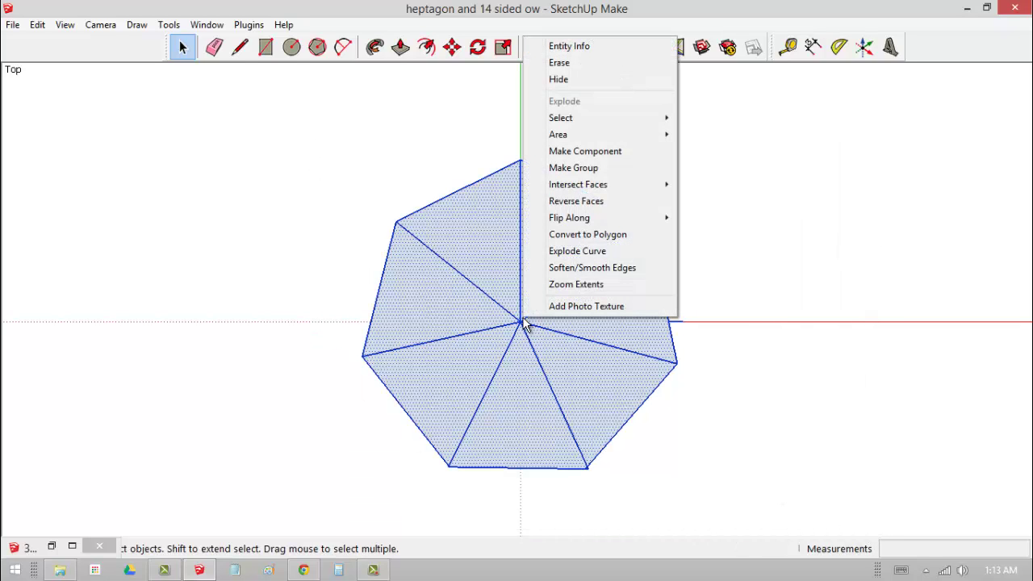
click(575, 168)
click(923, 197)
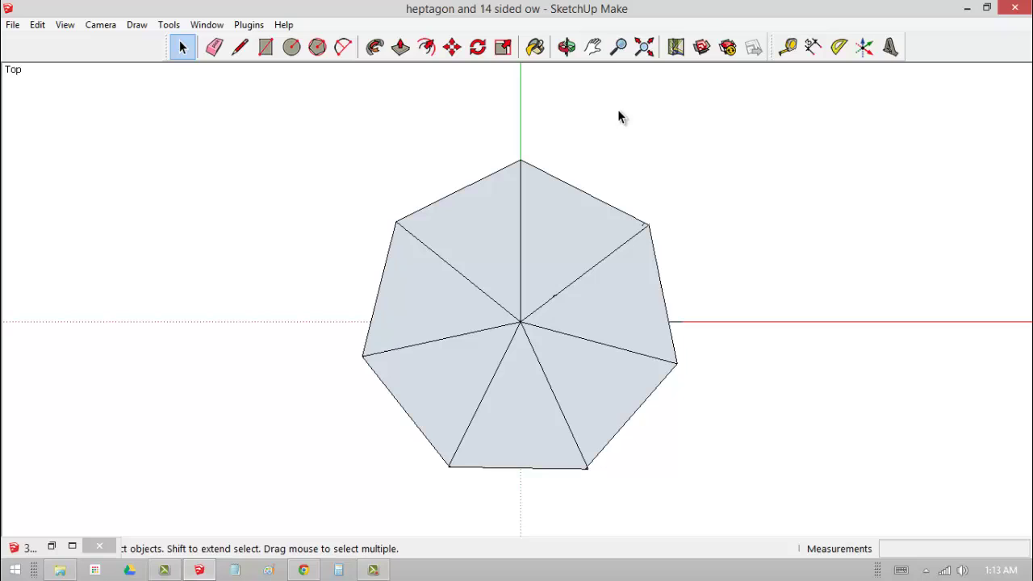
Step: Rotate-copy the heptagon about its centre by about 26.5°, forming a 14-pointed star
click(478, 48)
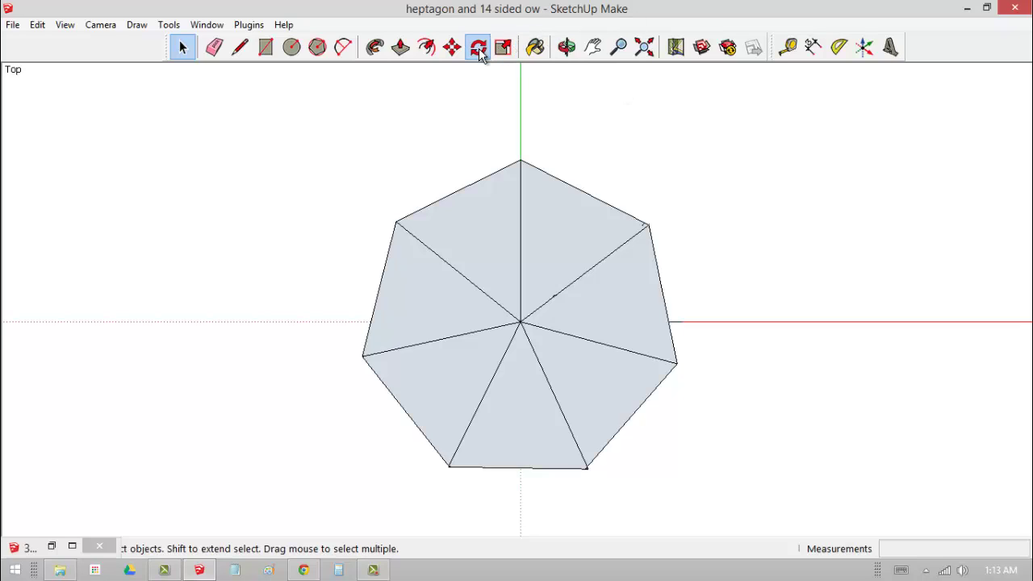
click(520, 321)
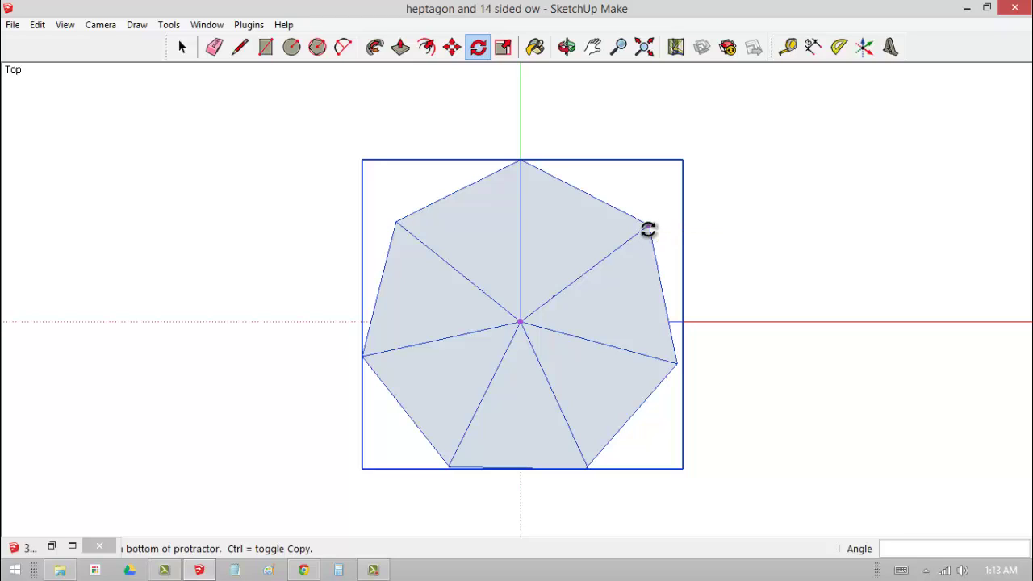
click(649, 229)
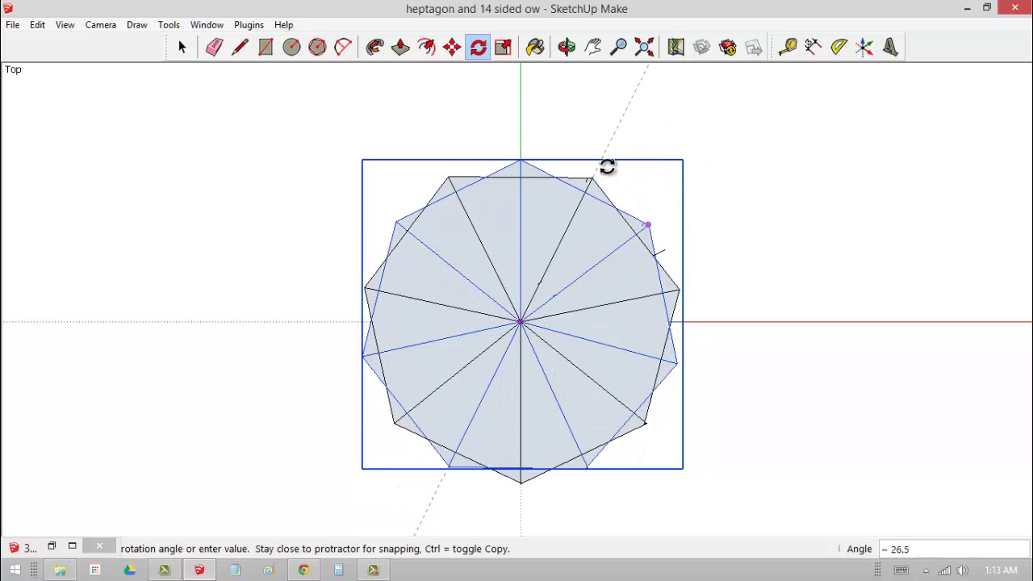
click(611, 165)
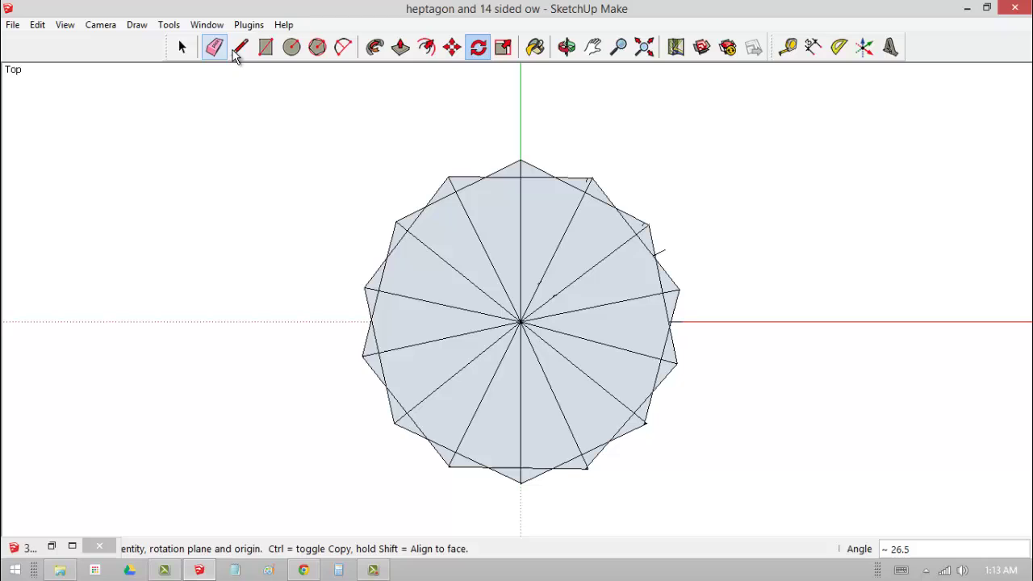
Step: Draw spokes between the centre and polygon vertices, including the left edge and lower-left vertex
click(239, 48)
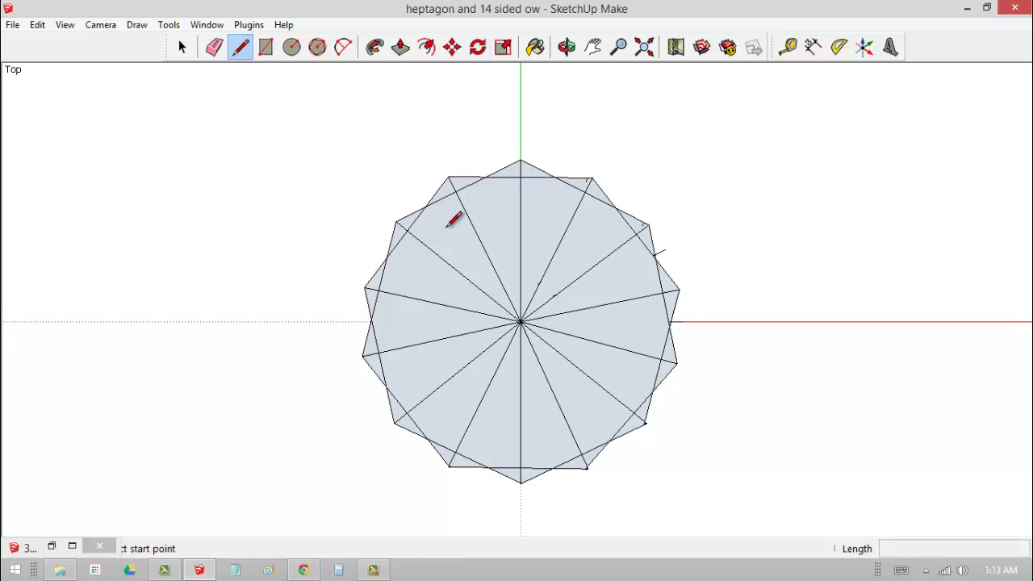
click(617, 209)
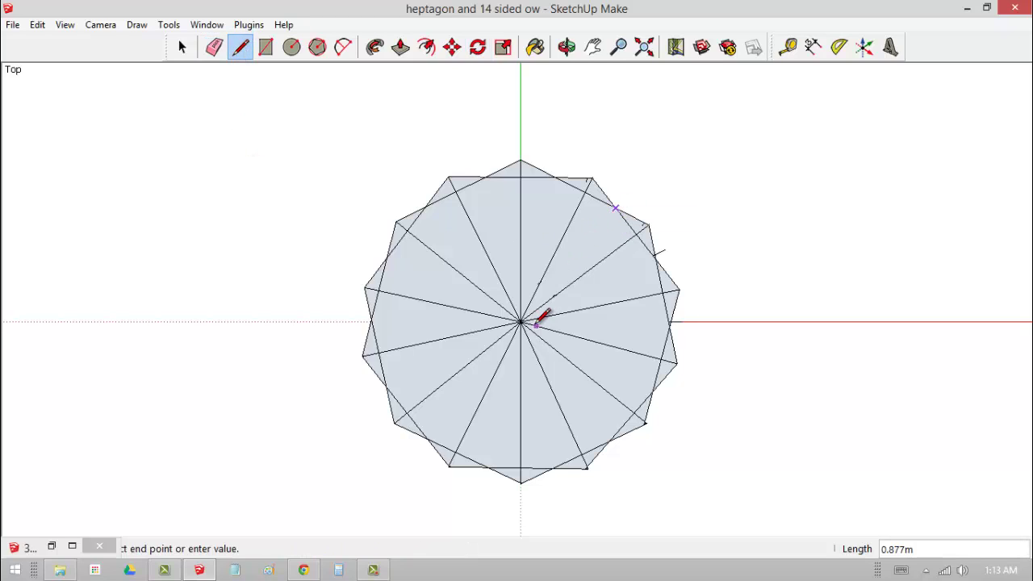
click(555, 178)
click(372, 321)
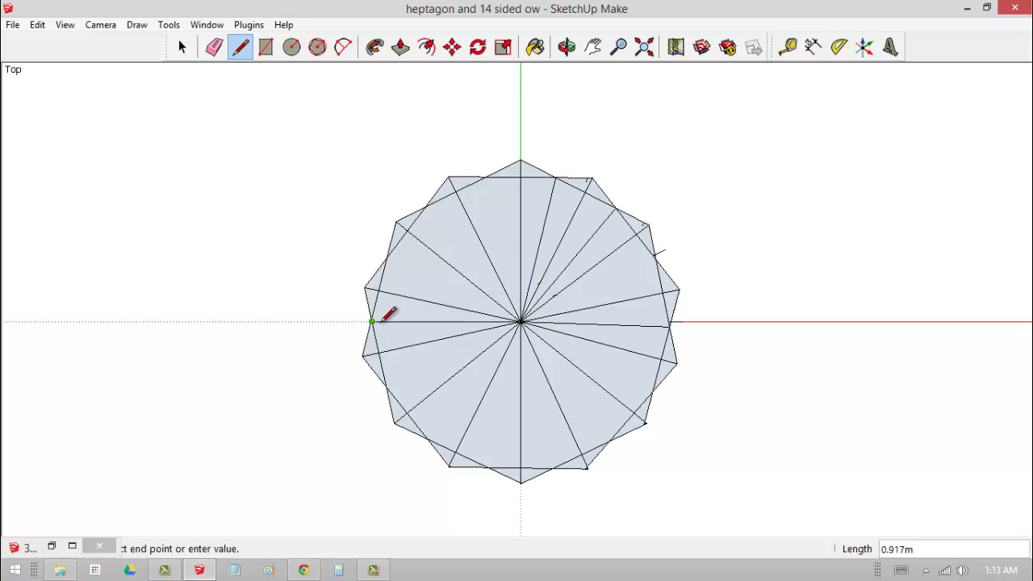
click(520, 321)
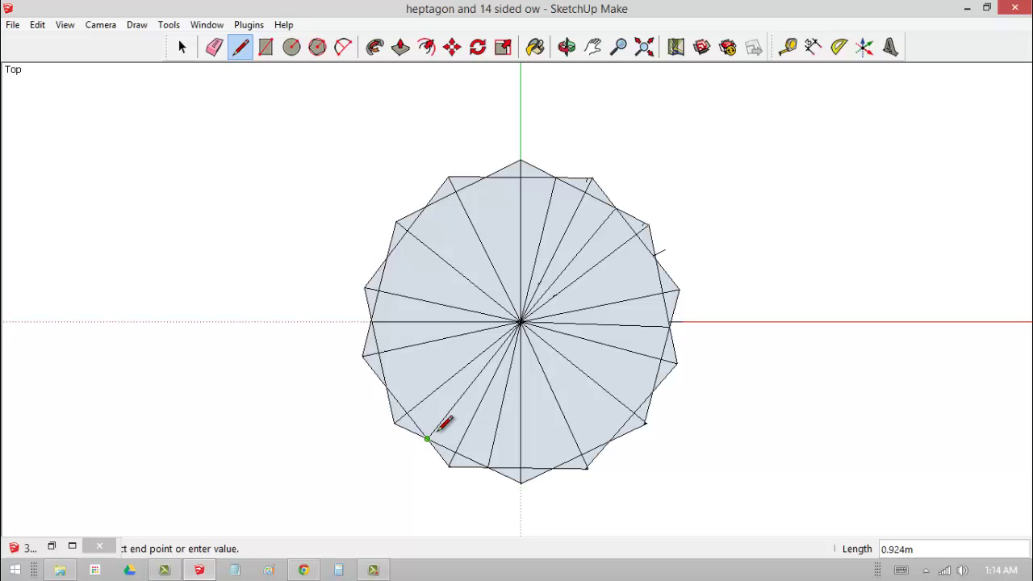
click(427, 437)
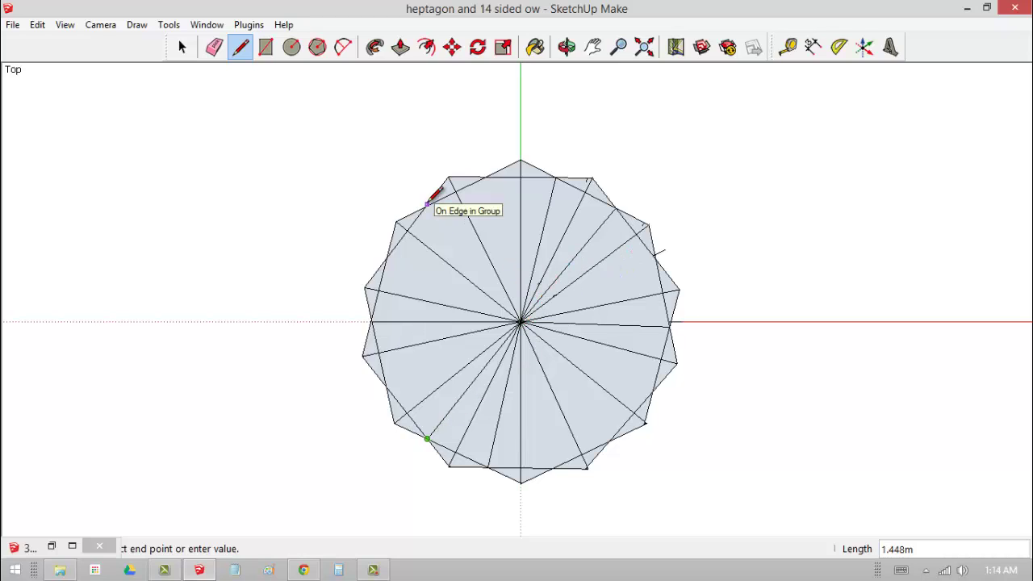
key(Escape)
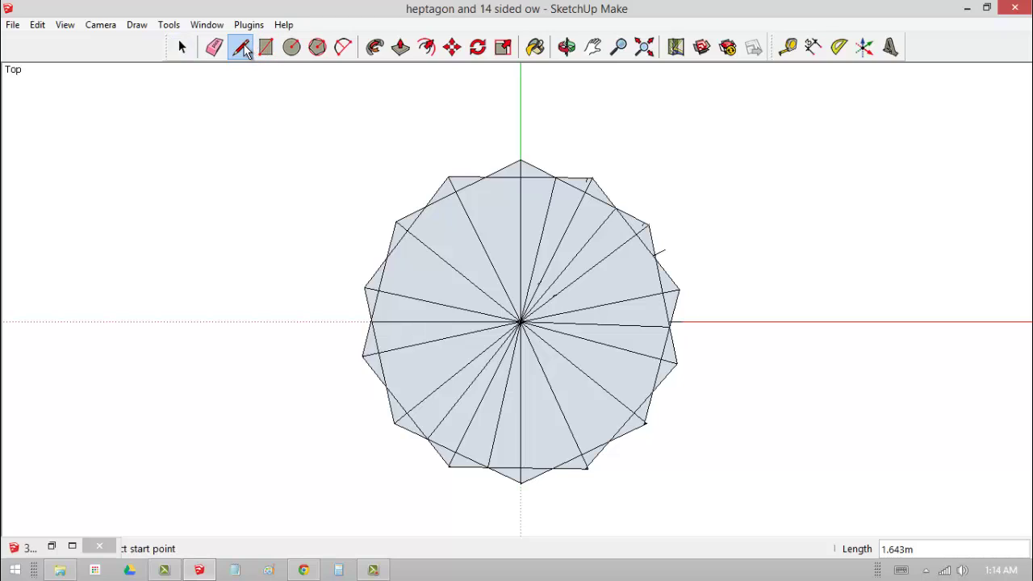
Step: Draw a line from the upper-left edge to the lower-right vertex, bottom edge and across the heptagon
click(385, 256)
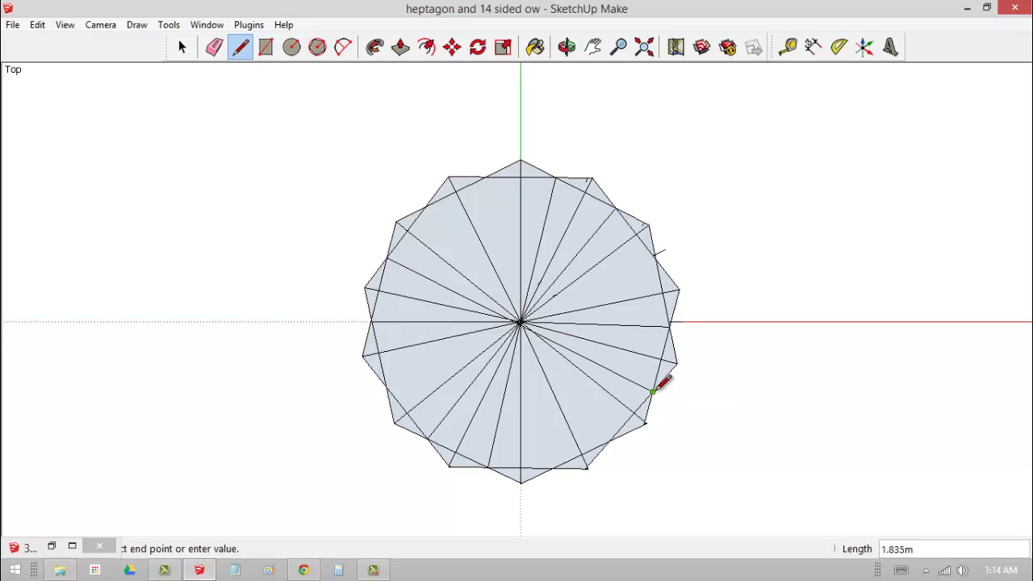
click(652, 392)
click(553, 468)
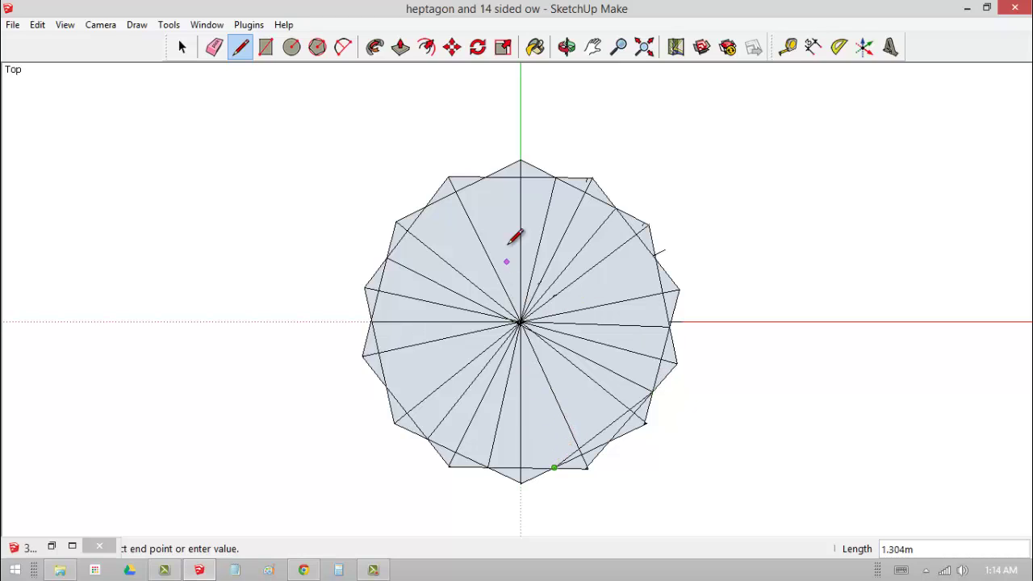
click(488, 174)
Step: Erase the rotated heptagon copy from inside its group
key(space)
double_click(660, 257)
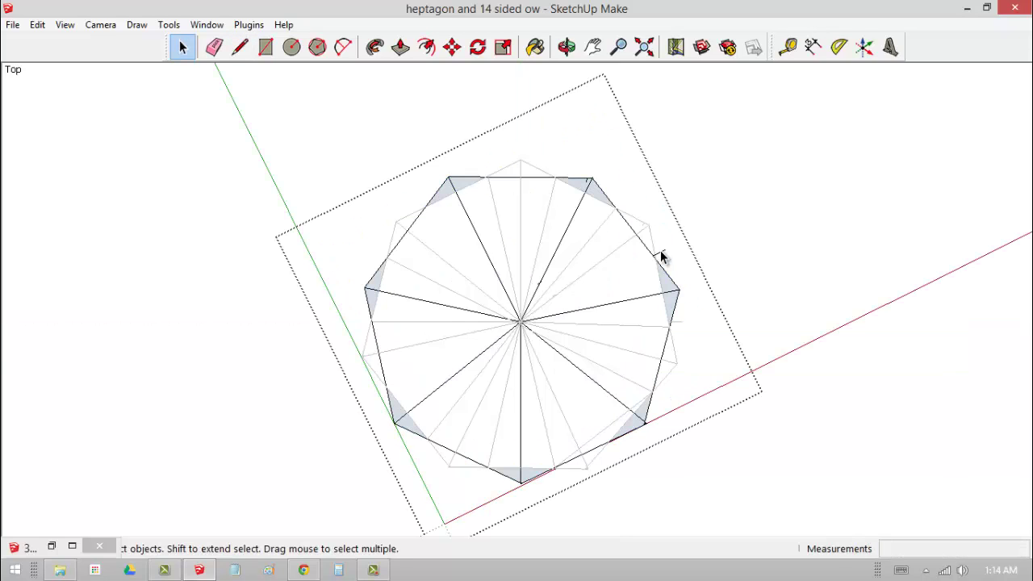
right_click(661, 256)
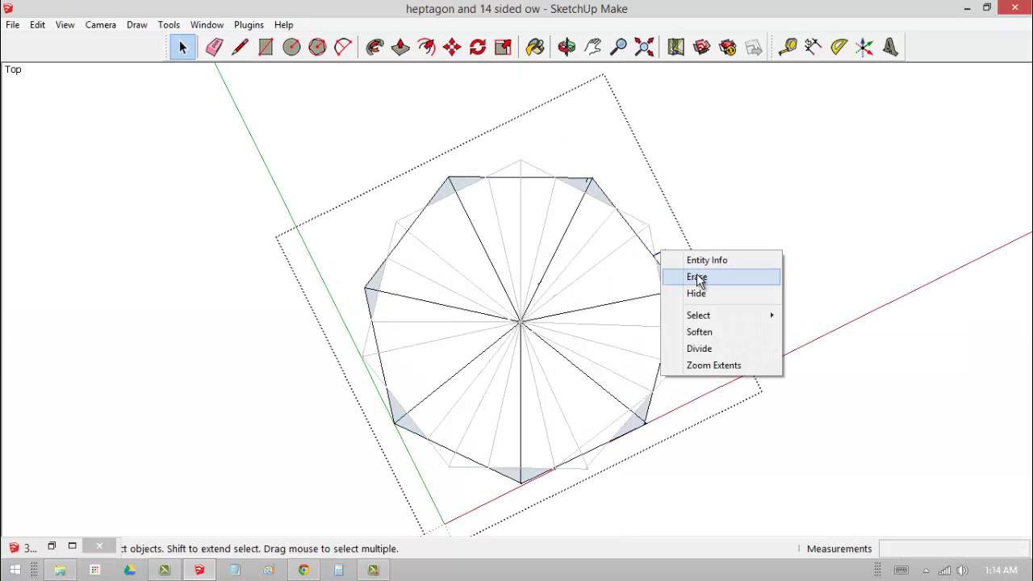
click(700, 280)
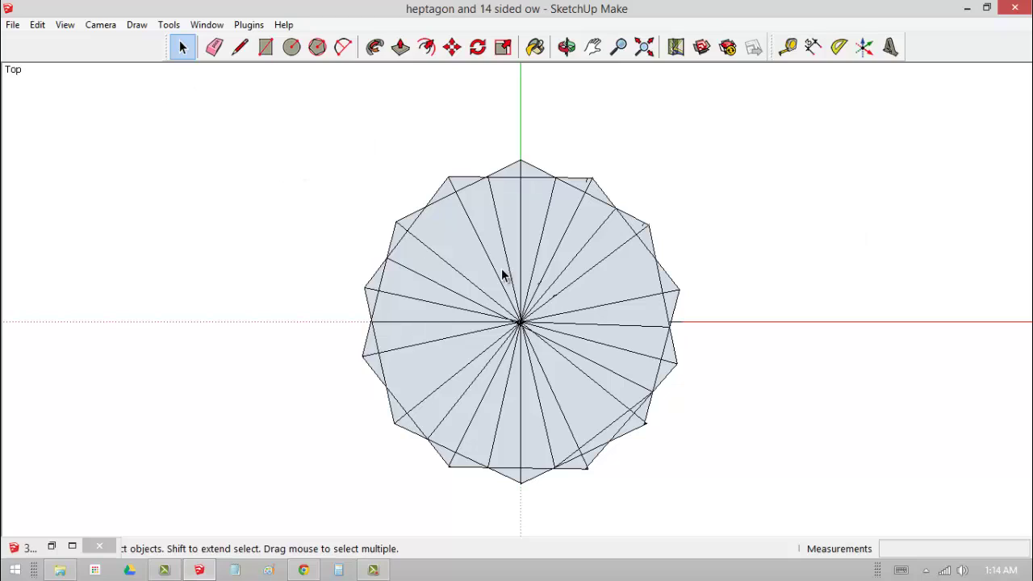
click(239, 47)
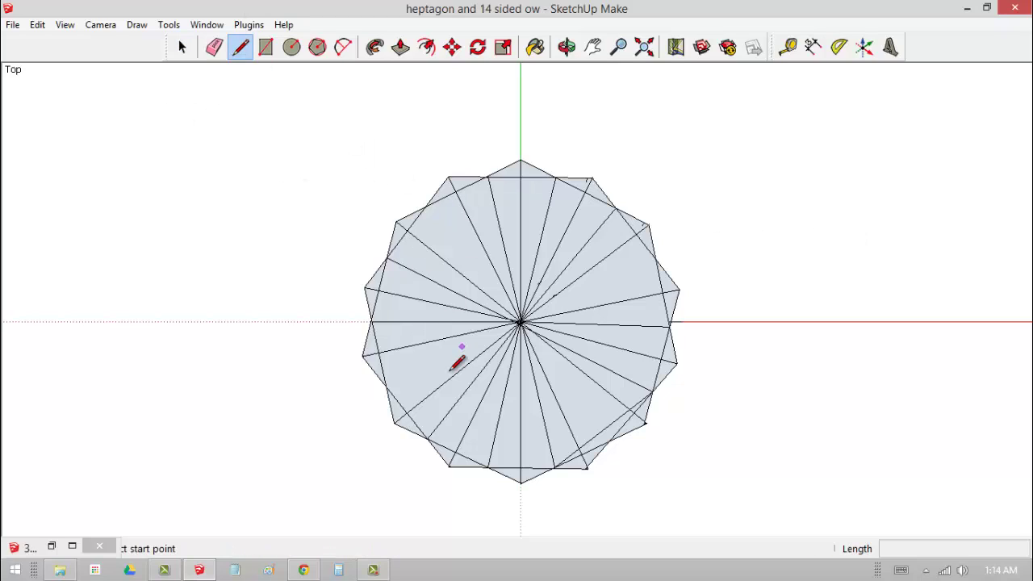
click(394, 390)
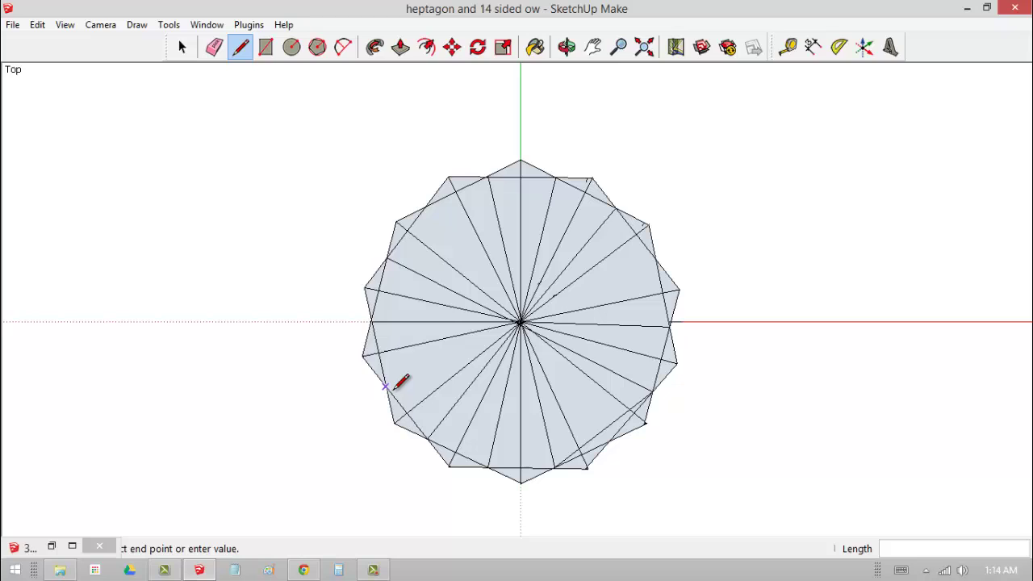
click(425, 208)
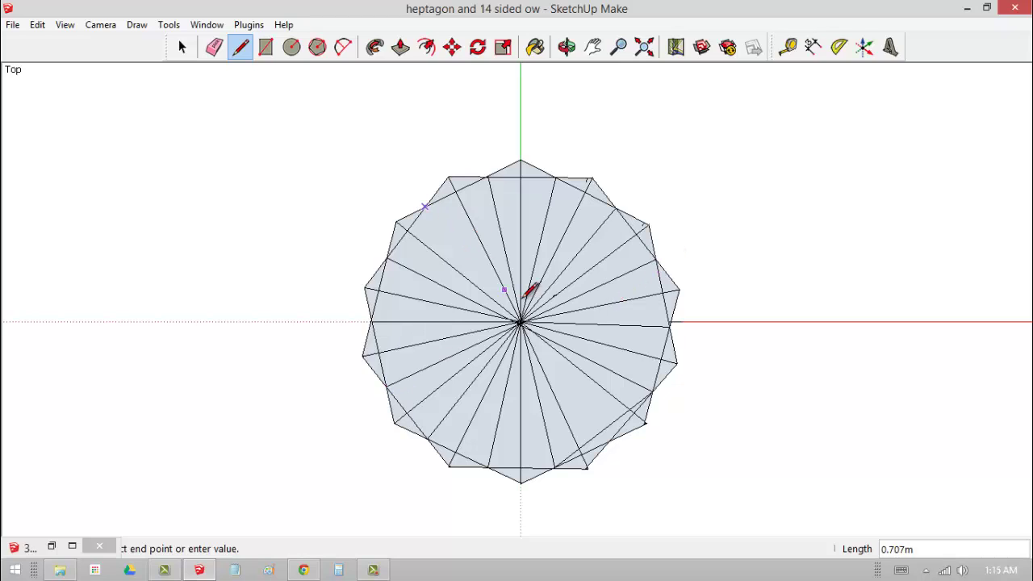
click(610, 439)
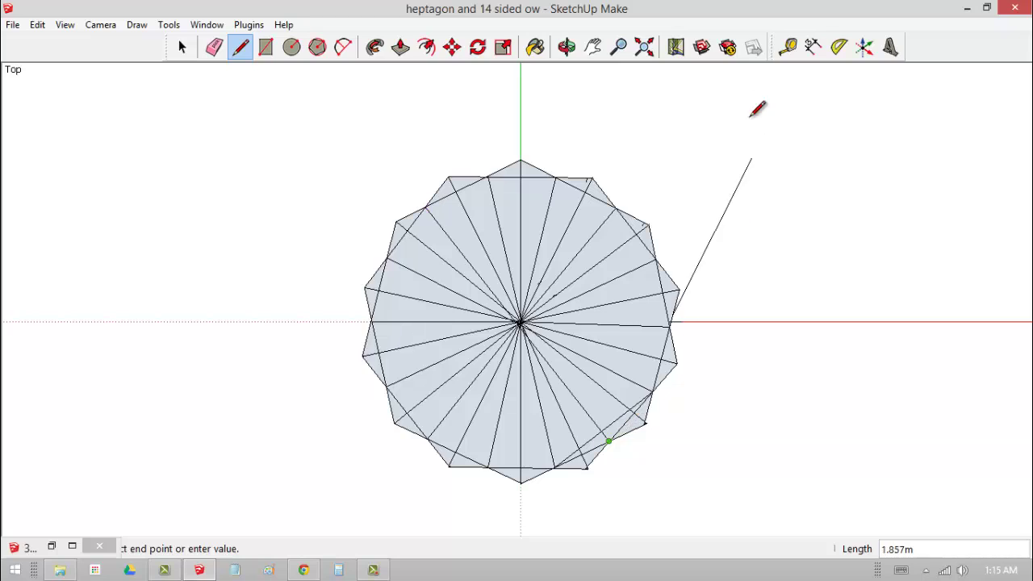
click(183, 46)
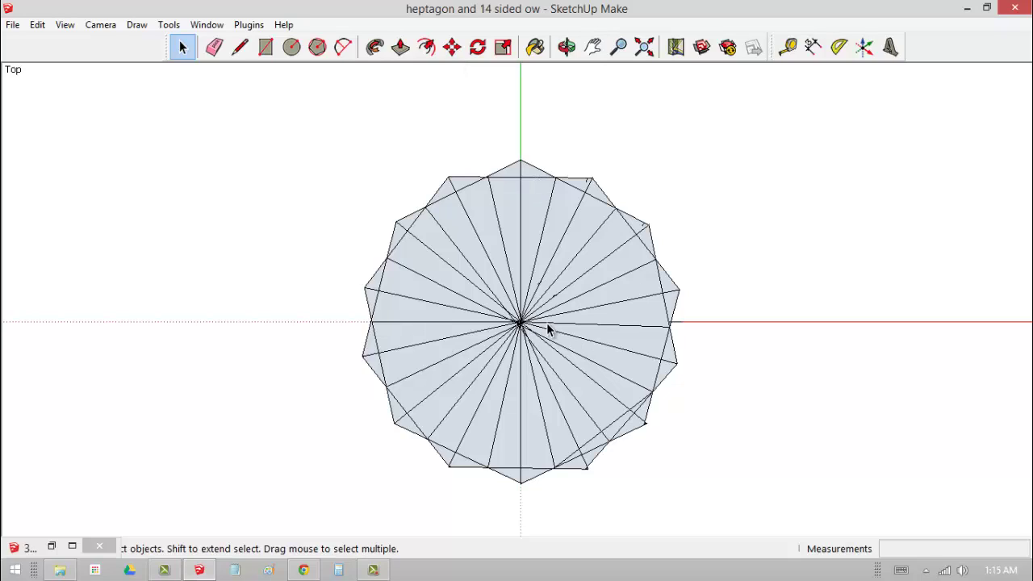
click(240, 48)
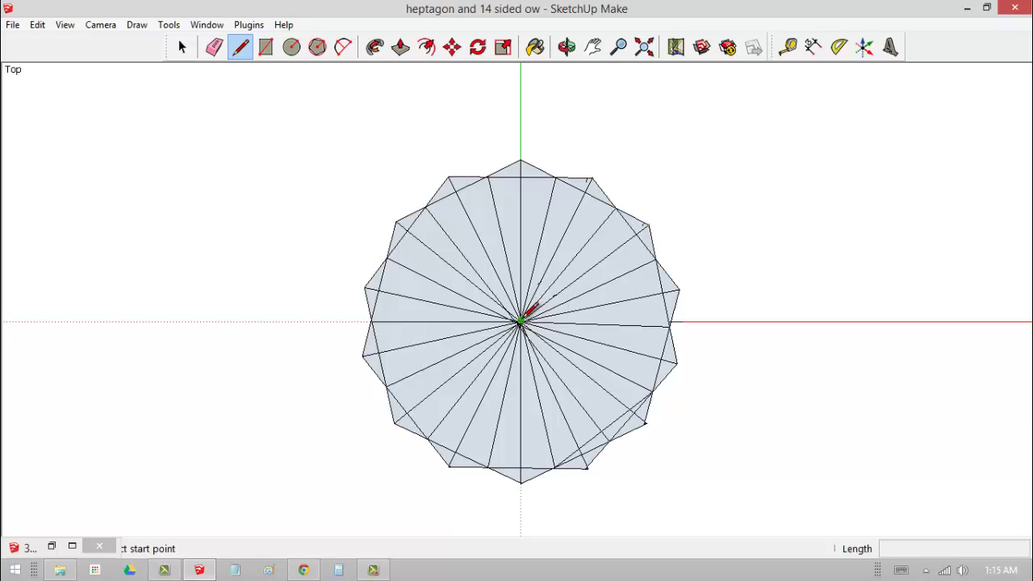
click(520, 321)
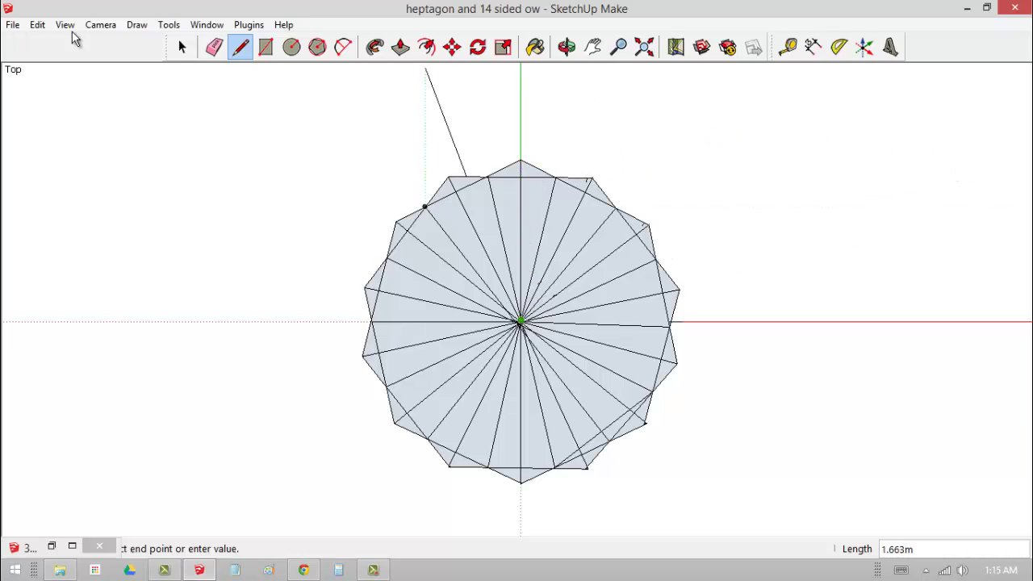
click(180, 48)
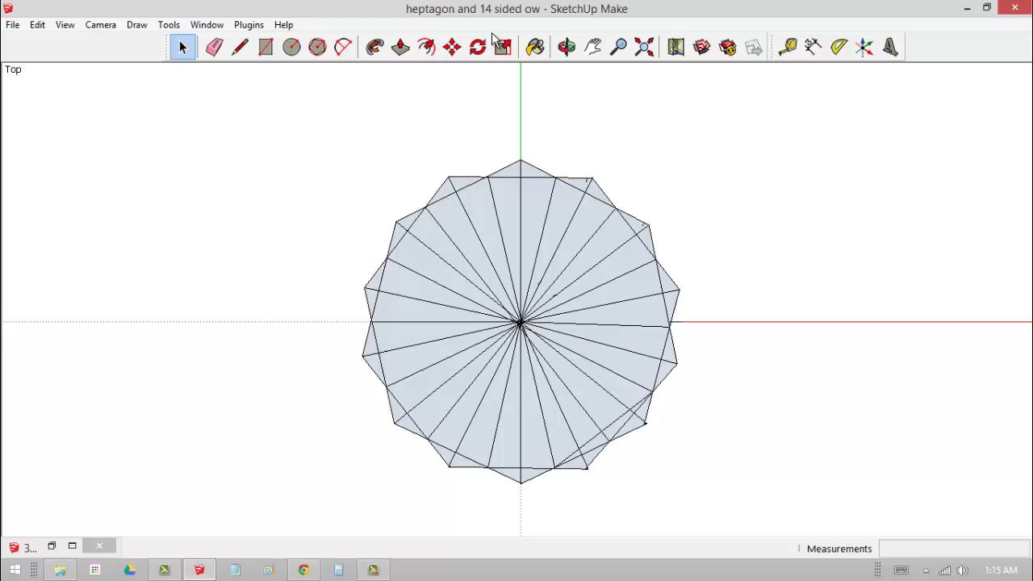
Step: Draw a circle of radius 0.5 m centred on the 14-sided polygon's centre
click(292, 46)
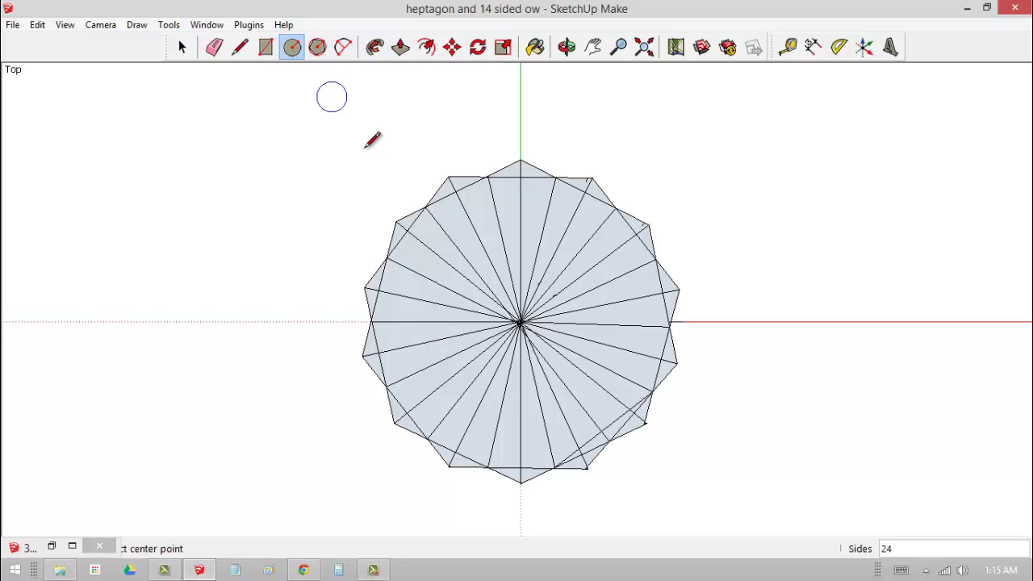
click(521, 323)
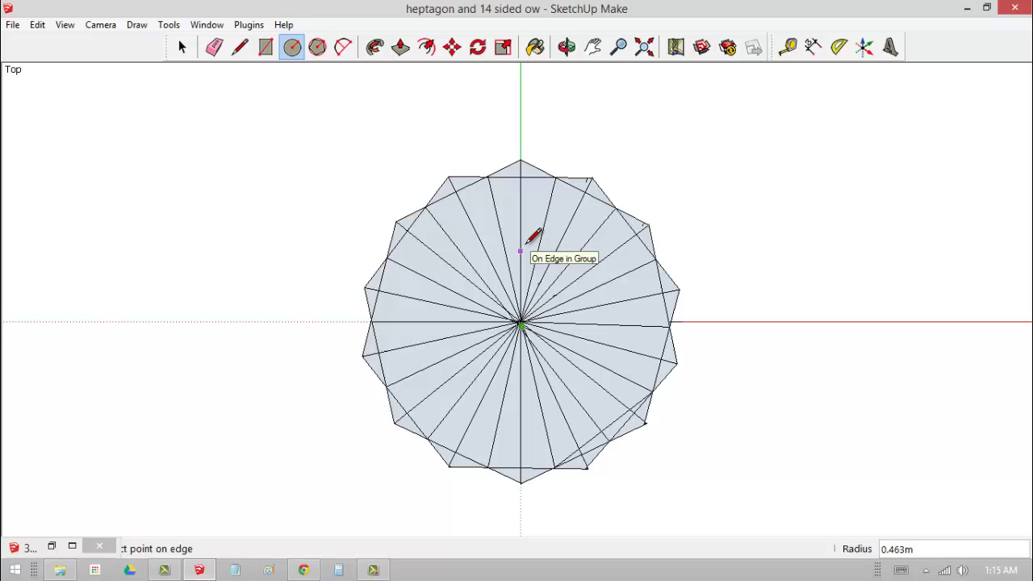
click(520, 240)
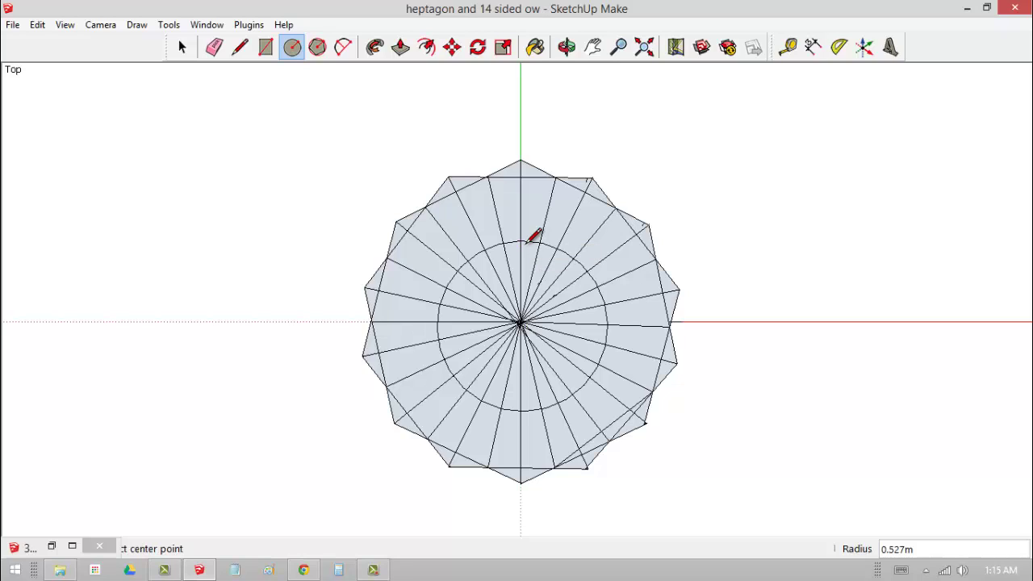
key(Return)
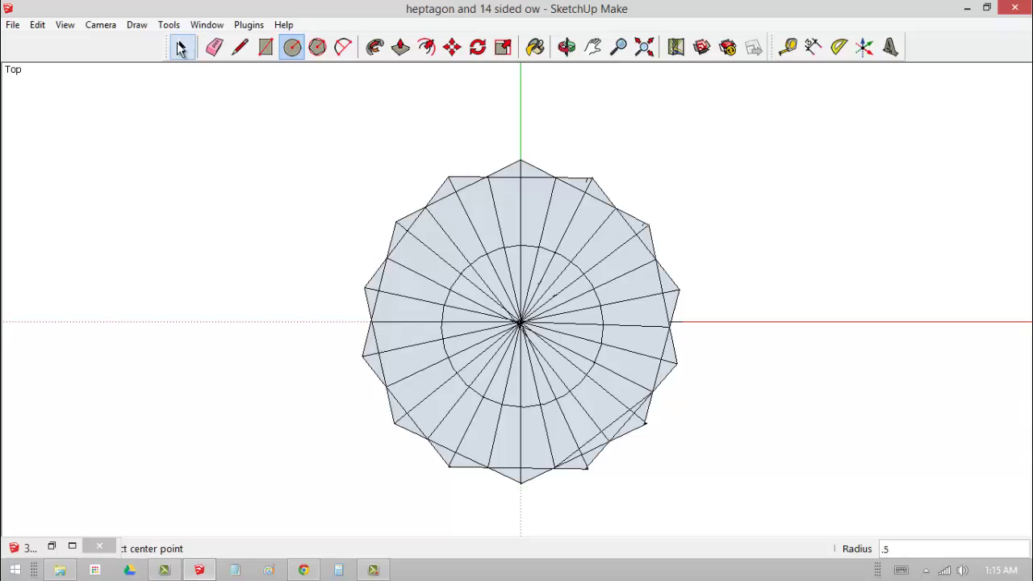
click(181, 48)
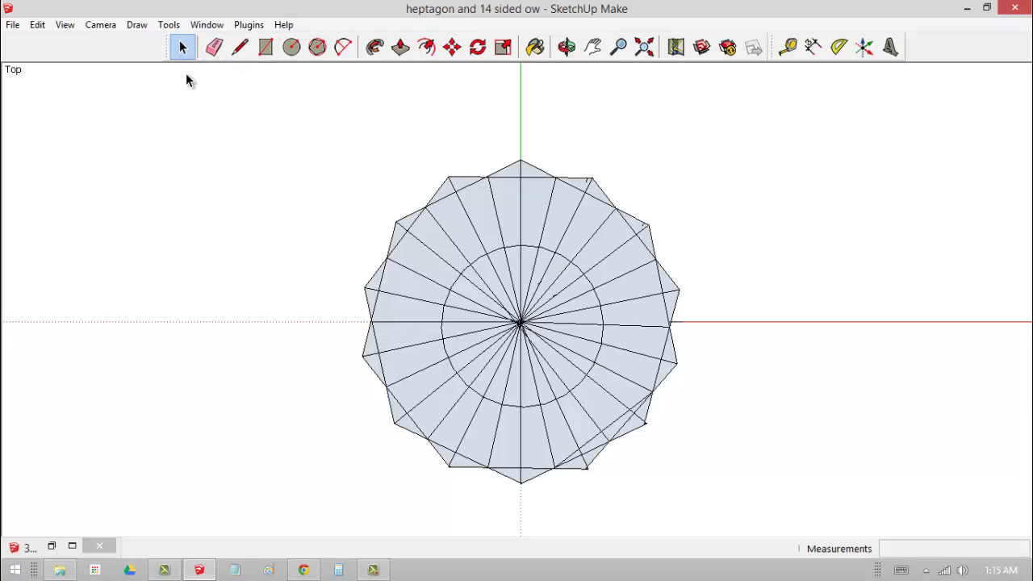
Step: Clear the selection and pan across the drawing until the 14-point star is fully visible
click(570, 345)
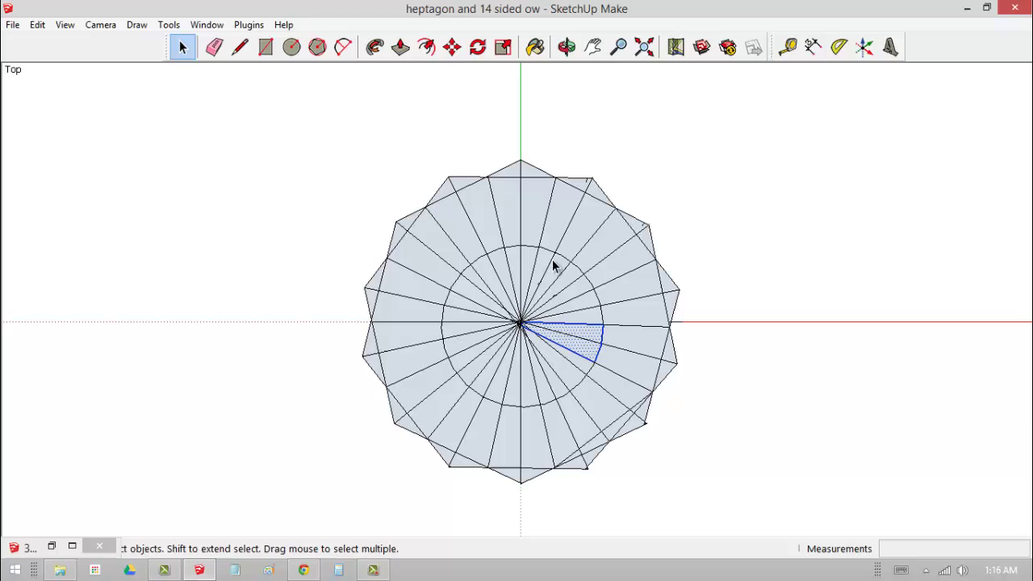
click(772, 247)
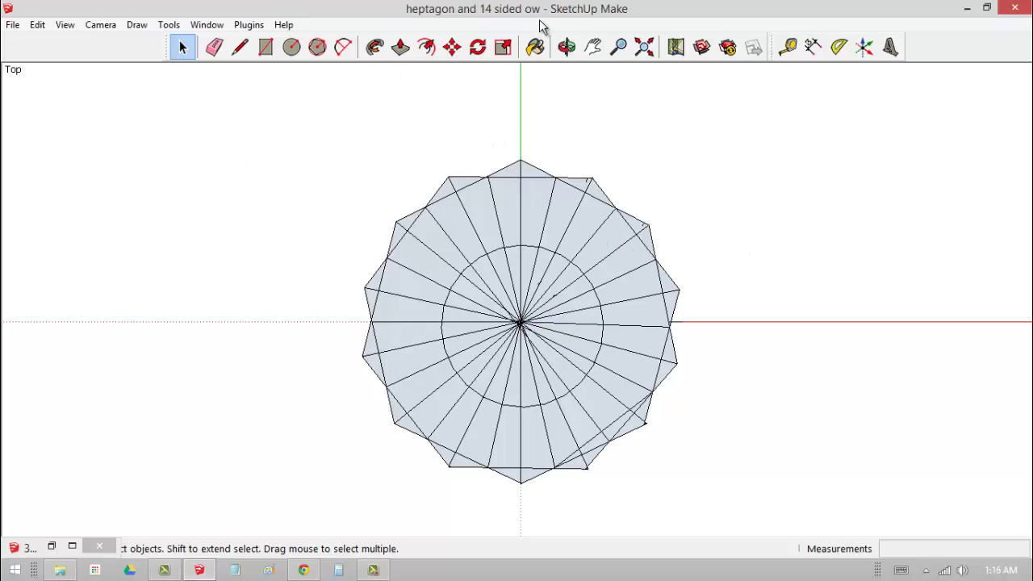
click(593, 46)
drag(535, 330, 1029, 343)
drag(242, 339, 697, 339)
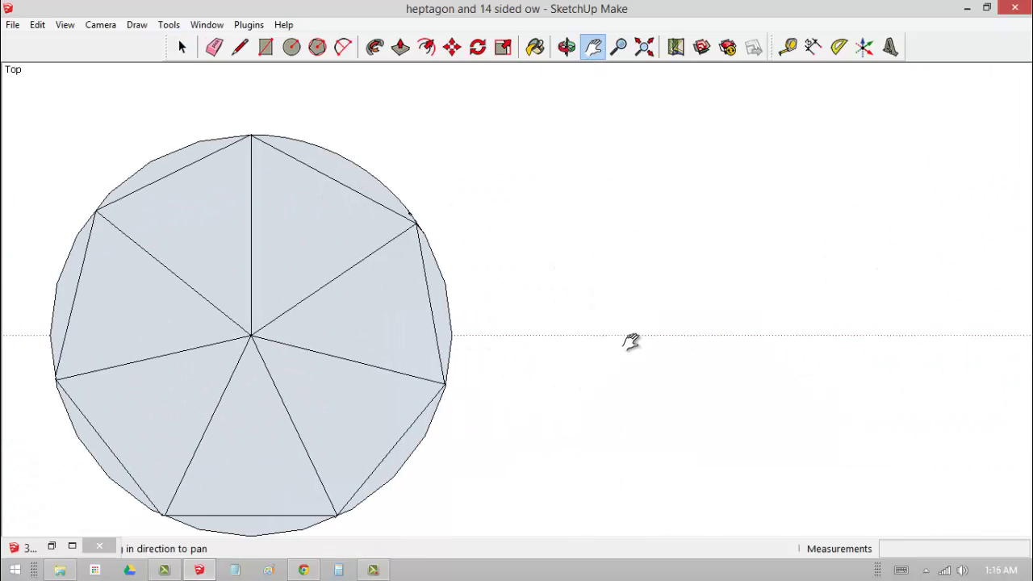
drag(632, 341, 887, 317)
drag(805, 322, 989, 317)
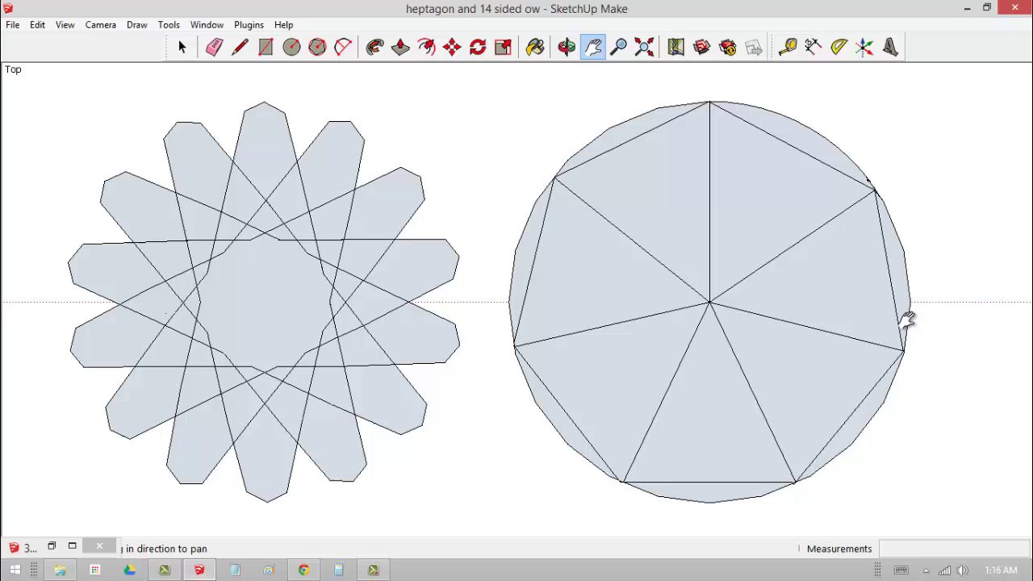
Step: Select all of the star's geometry and make it a single group
click(182, 47)
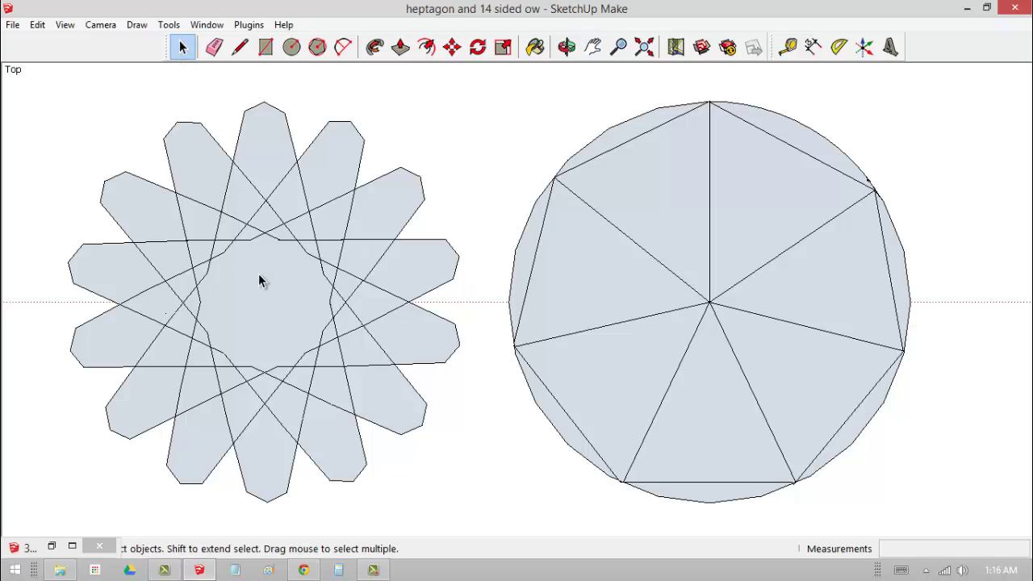
double_click(262, 286)
click(262, 286)
right_click(259, 281)
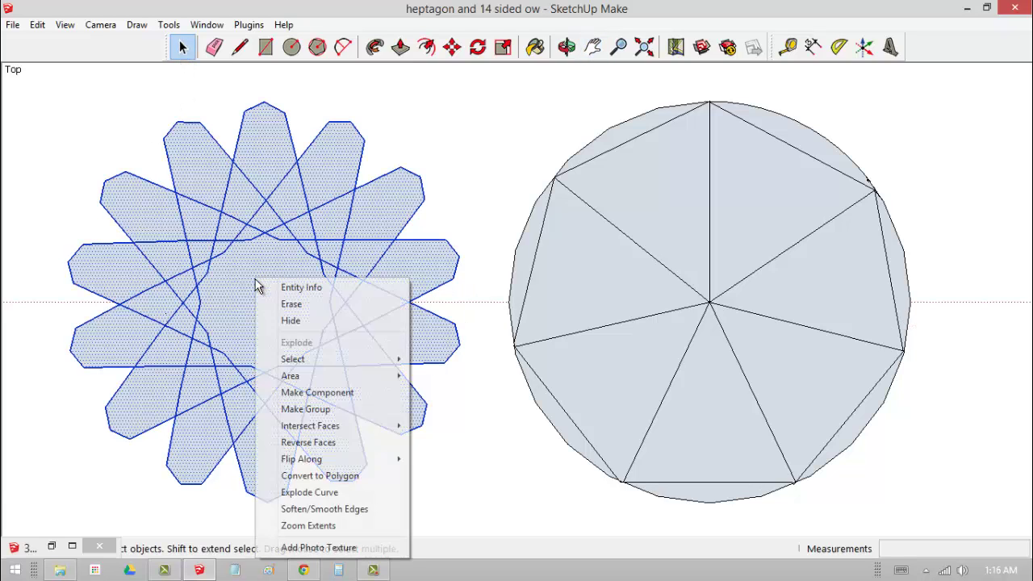
click(300, 408)
Step: Move the star group over beside the 14-sided polygon
click(592, 47)
click(452, 47)
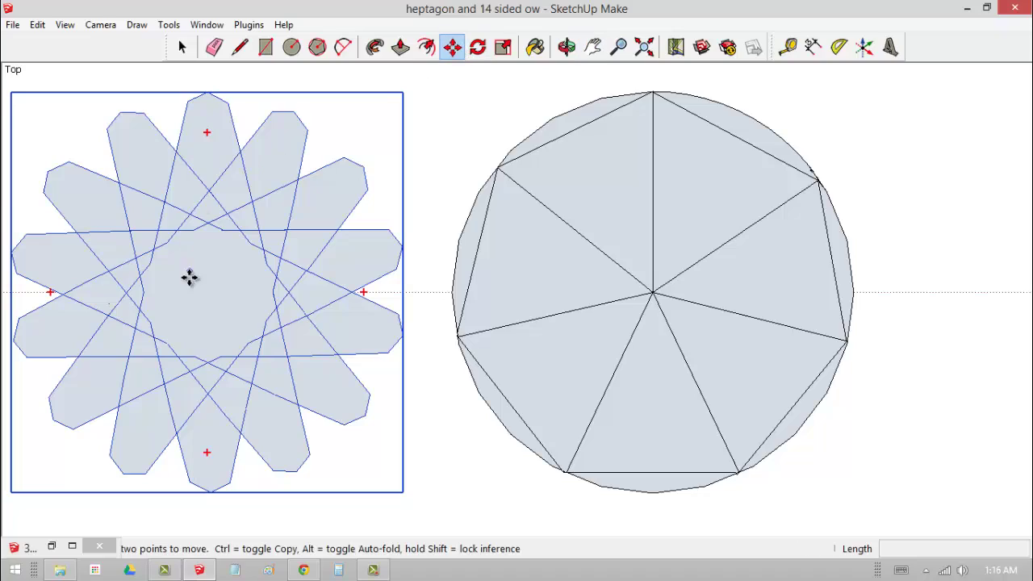
click(237, 300)
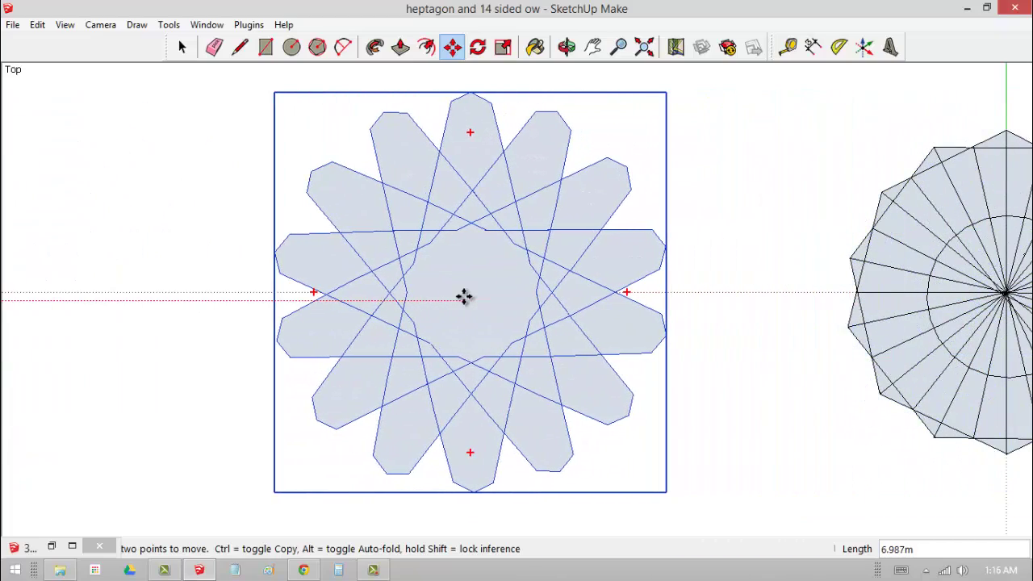
click(463, 296)
click(593, 47)
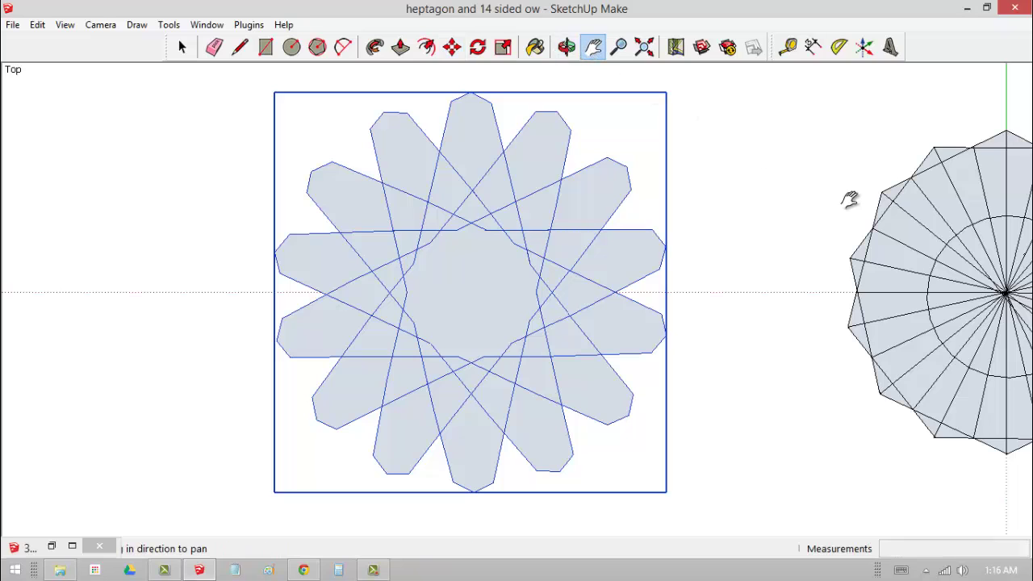
drag(848, 201, 592, 192)
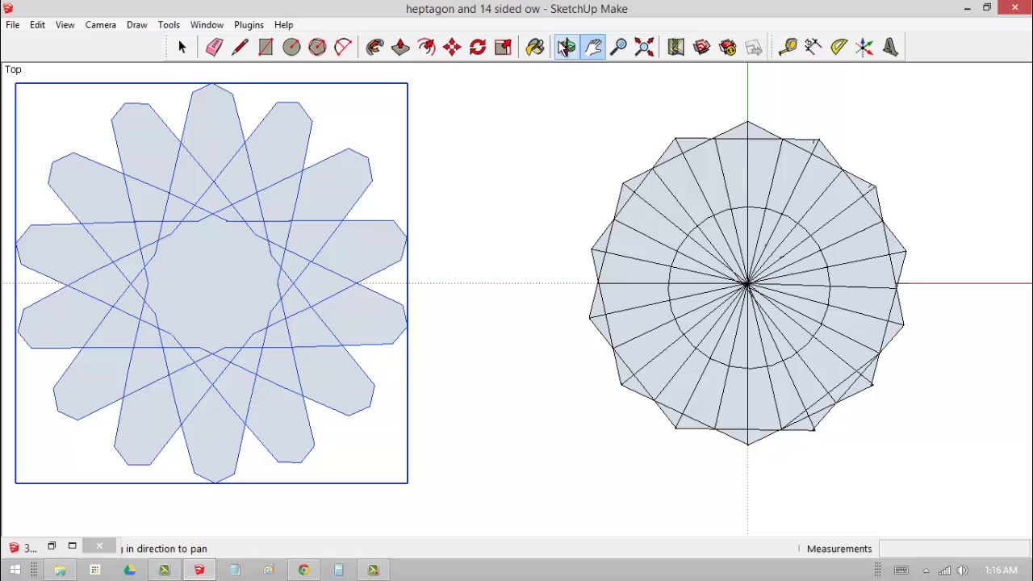
click(452, 47)
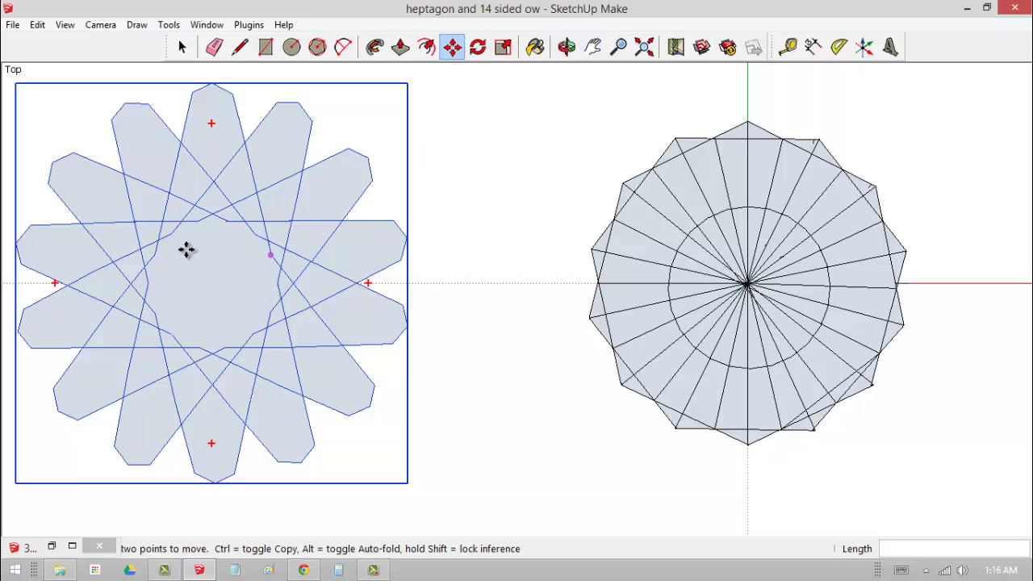
click(209, 287)
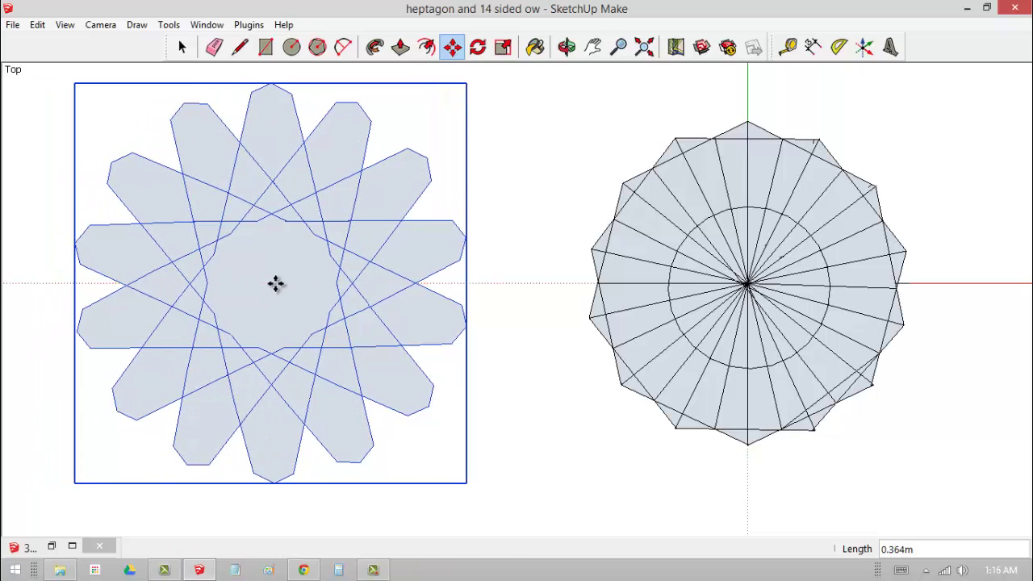
Step: Drop the star group nearer the polygon; a line started on the polygon's top edge is abandoned
click(275, 282)
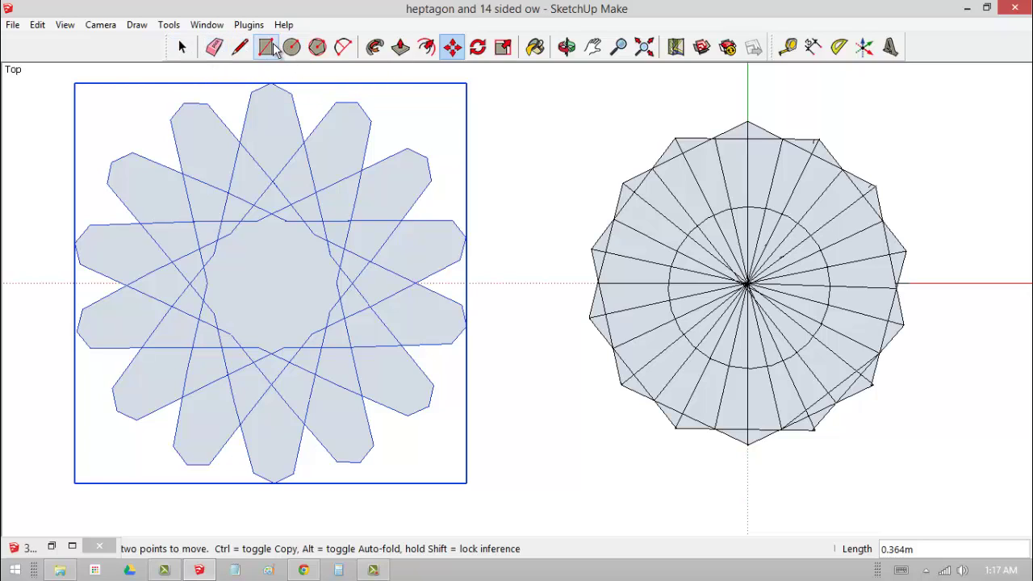
click(241, 47)
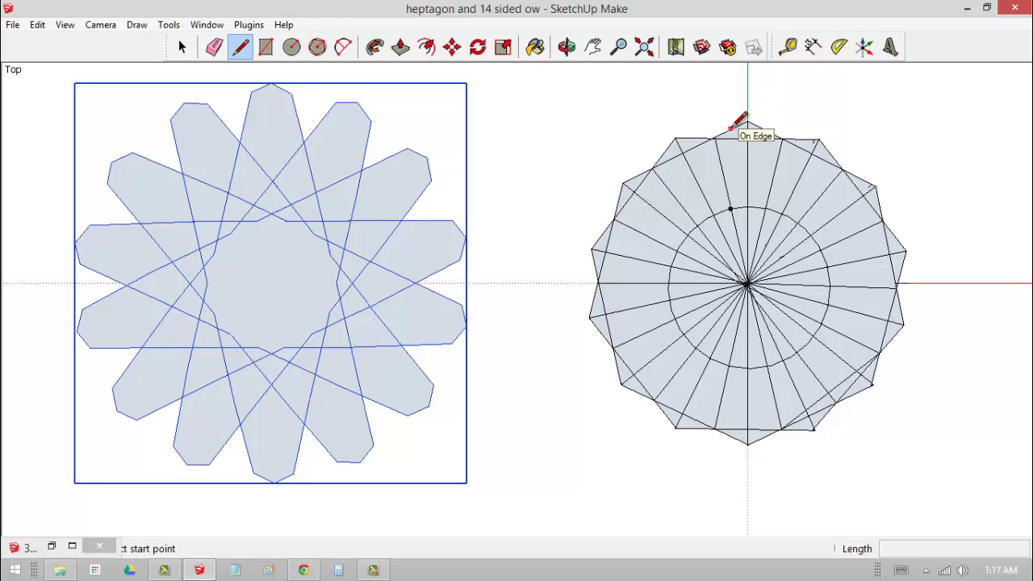
click(731, 128)
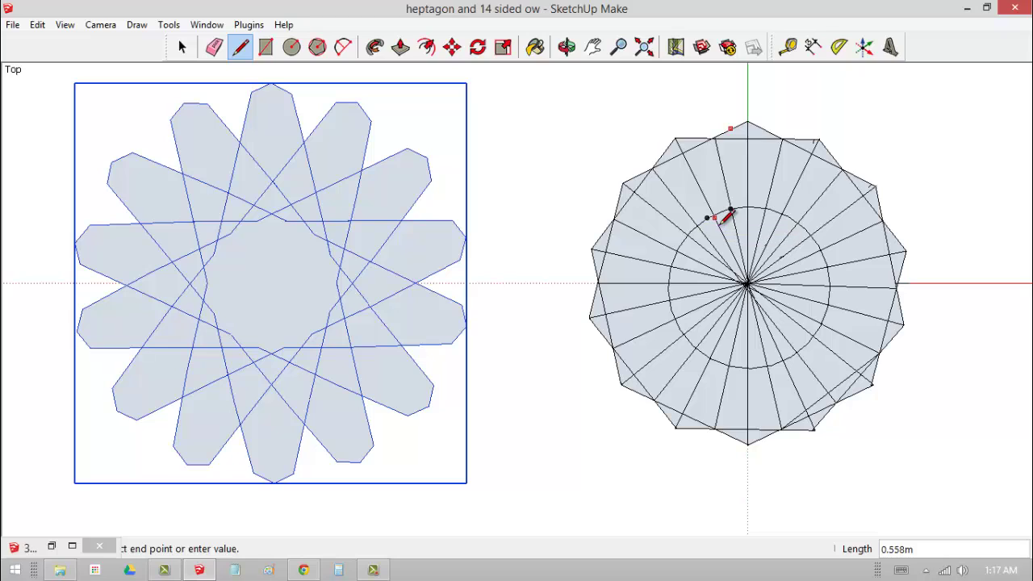
key(m)
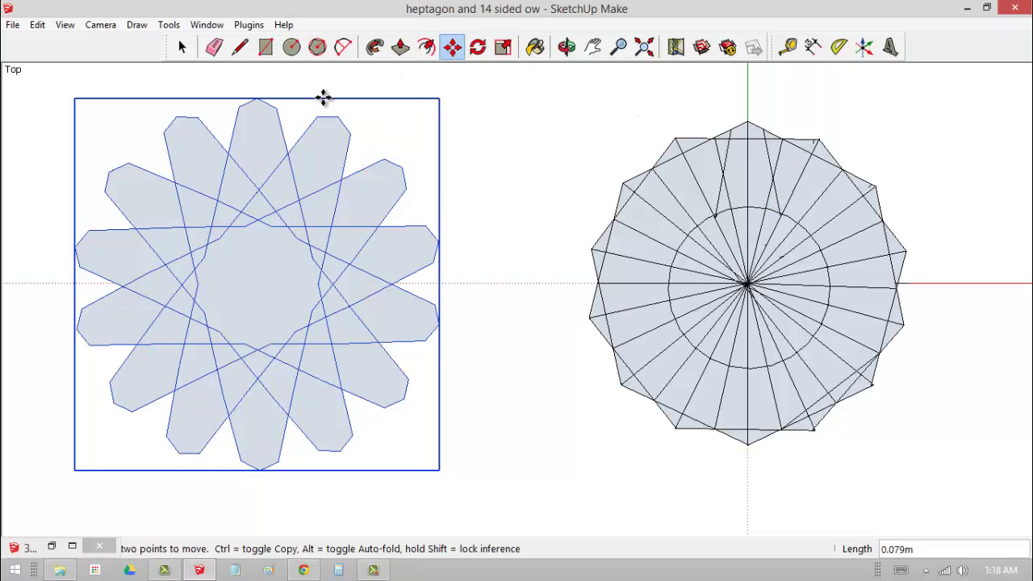
Step: Draw lines from inner-circle points to the figure's outer vertices, undoing one misplaced line
click(250, 47)
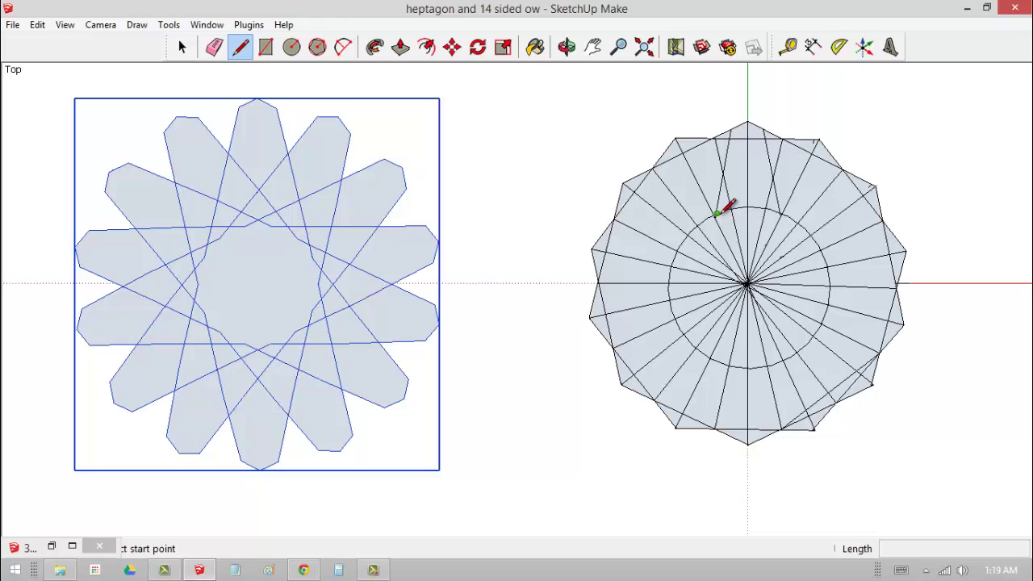
click(716, 213)
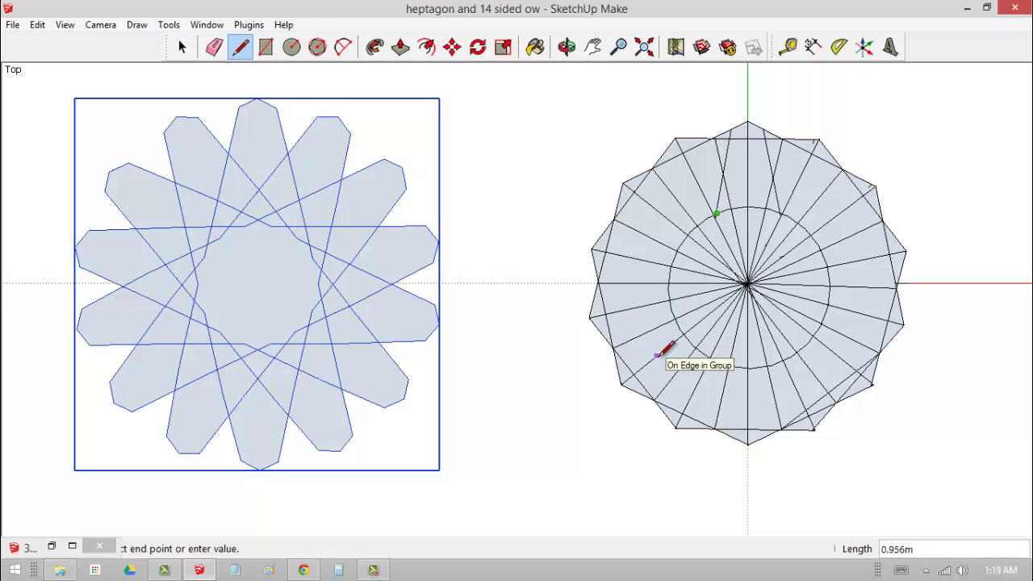
click(666, 414)
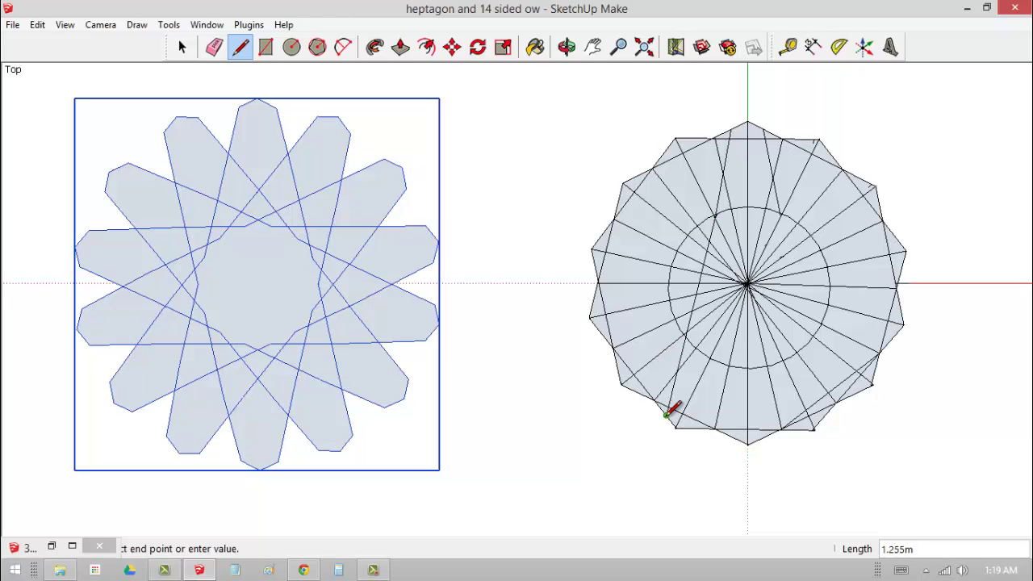
click(790, 215)
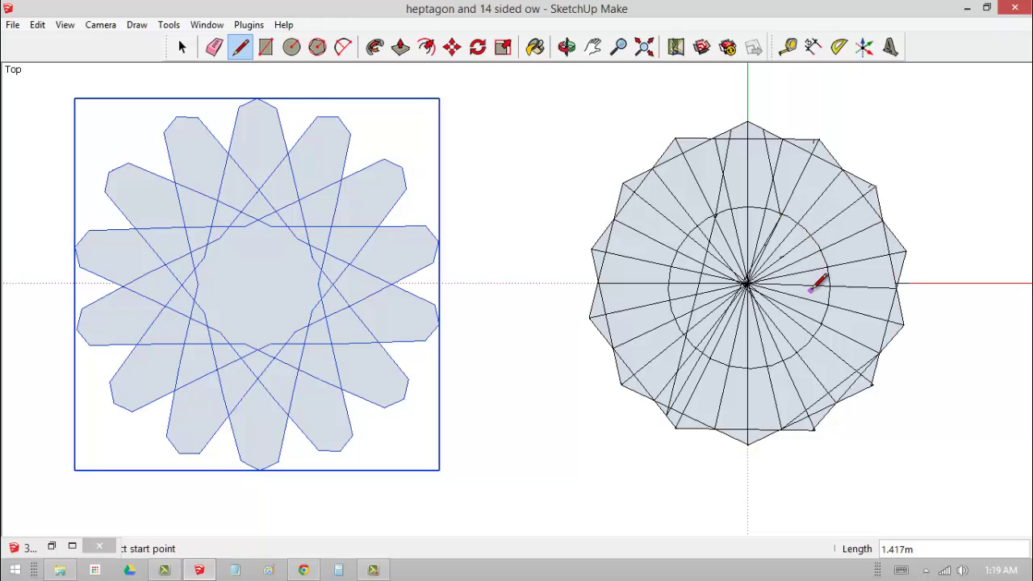
click(38, 25)
click(48, 41)
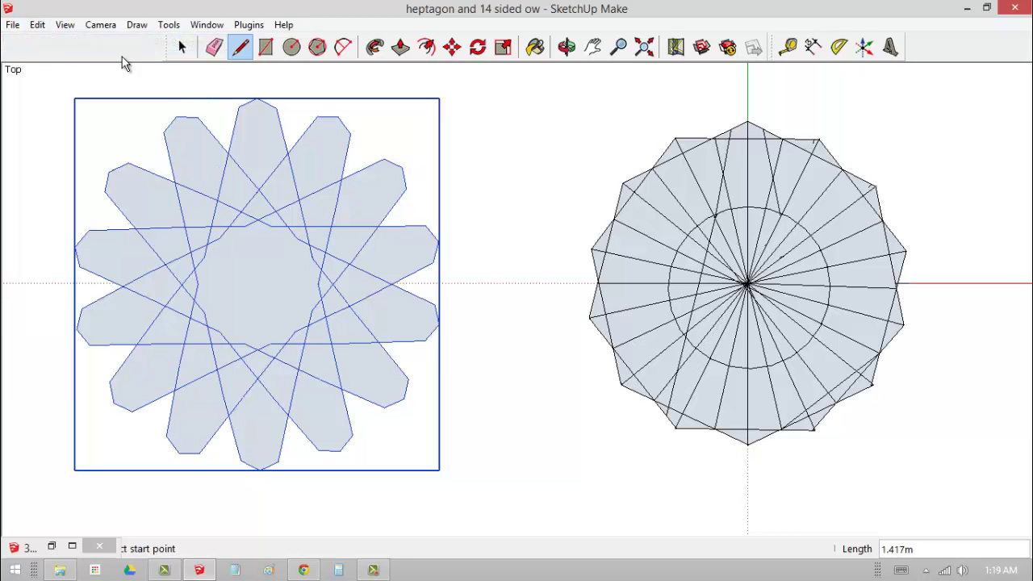
click(779, 216)
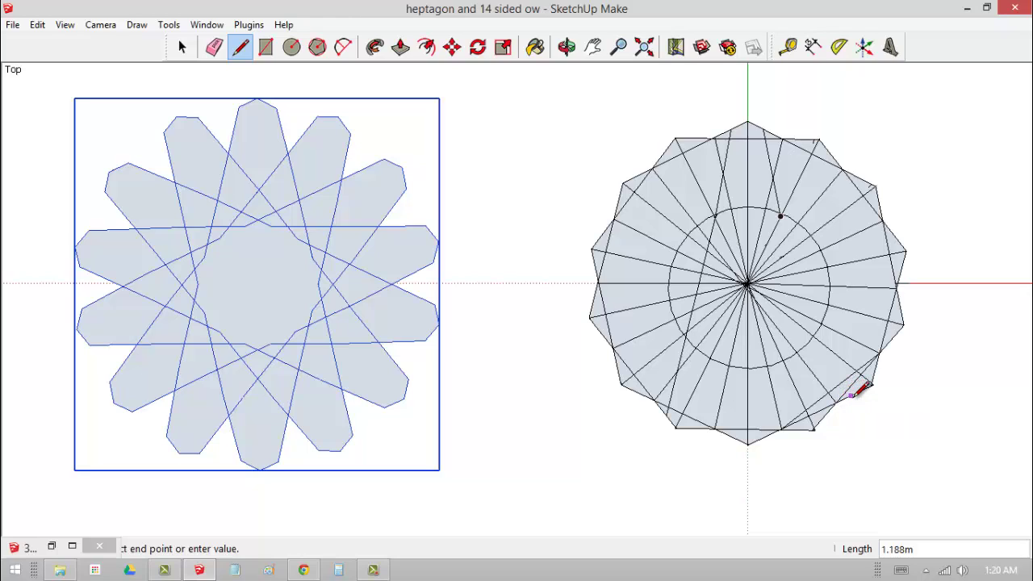
click(782, 216)
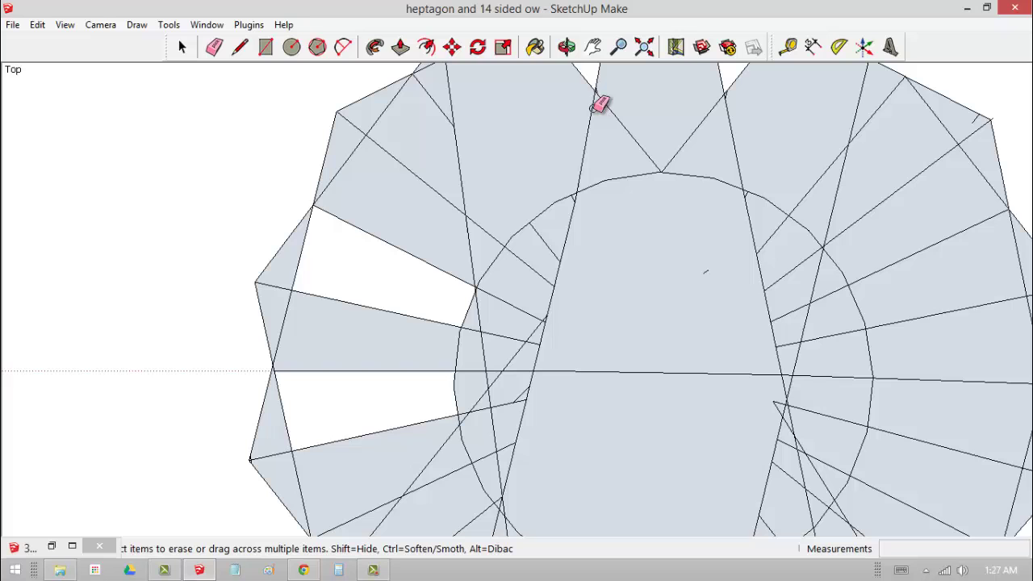
Step: Zoom out to the whole figure and select the top star point's face
click(618, 47)
drag(687, 223, 679, 391)
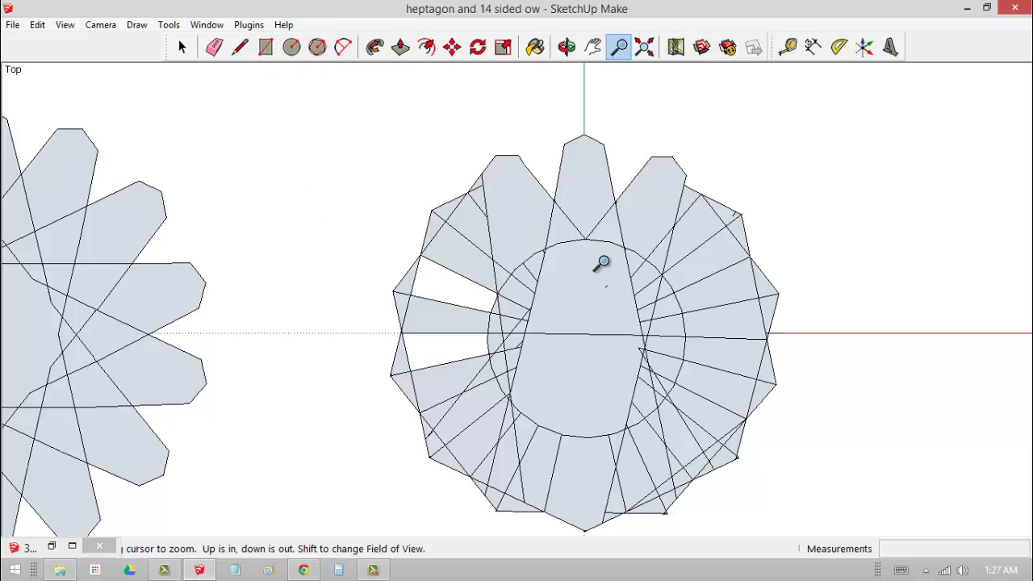
click(214, 47)
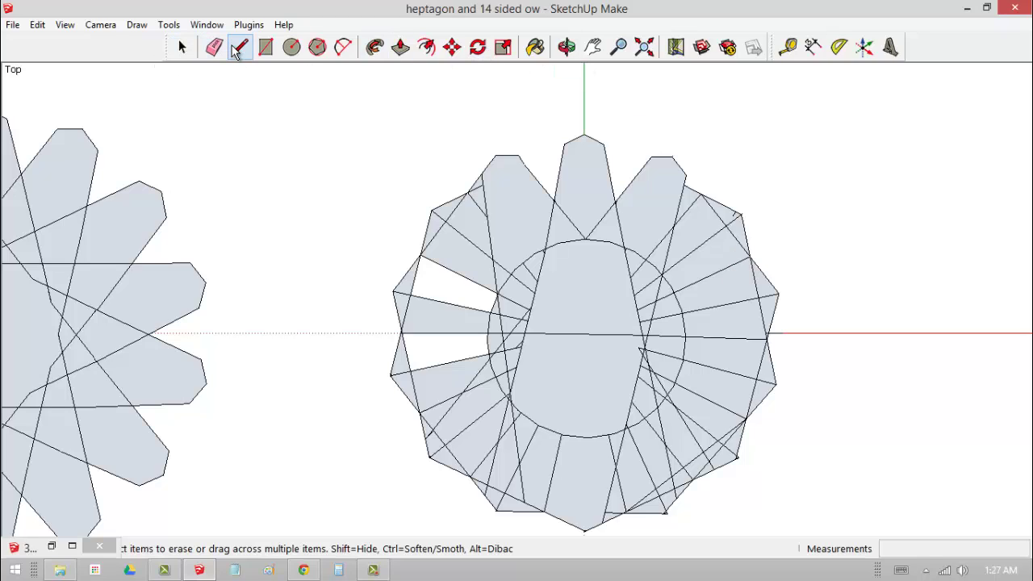
click(182, 47)
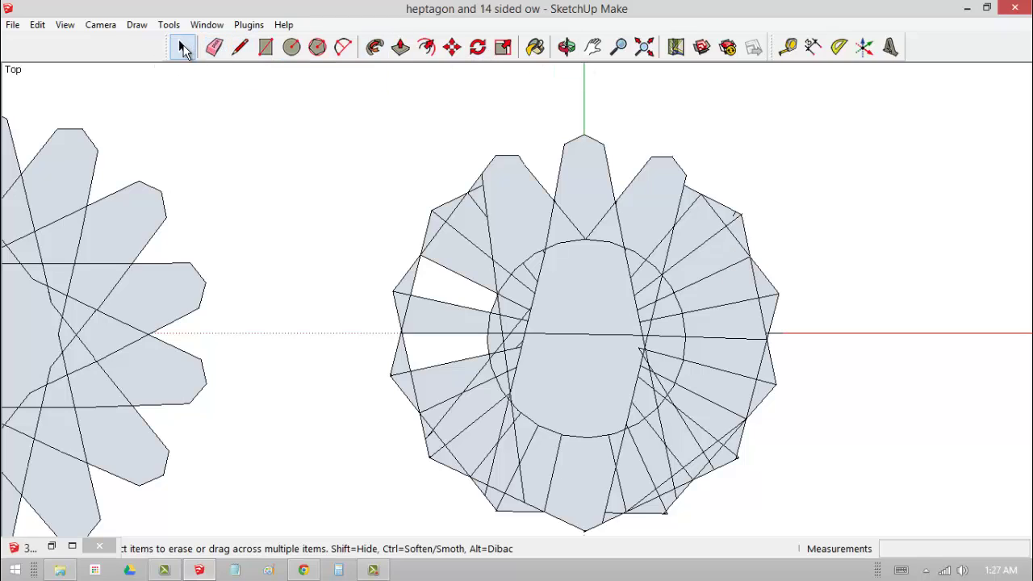
click(574, 188)
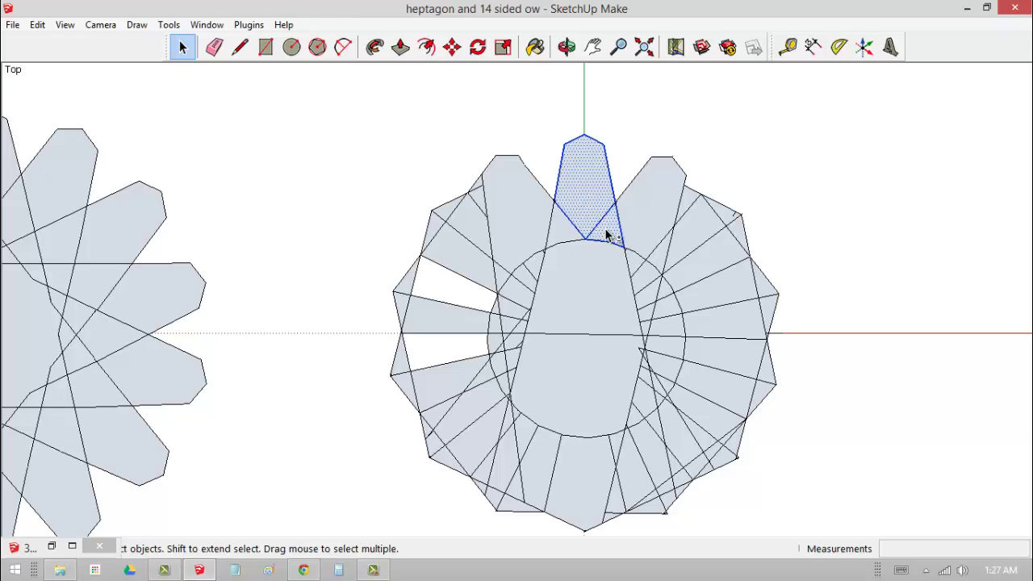
Step: Add the face below the top star point and group the two faces
shift+click(574, 301)
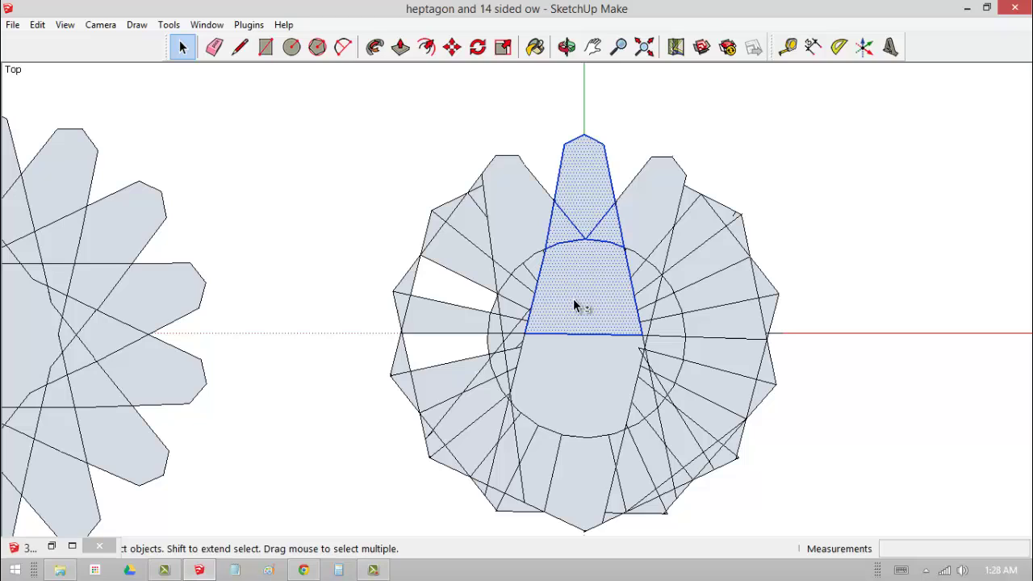
right_click(573, 303)
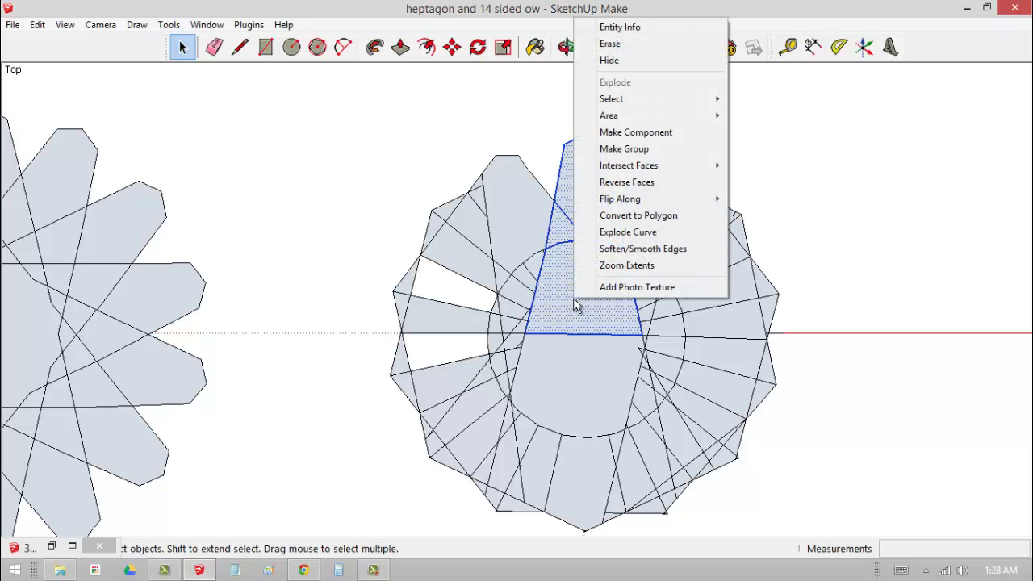
click(633, 153)
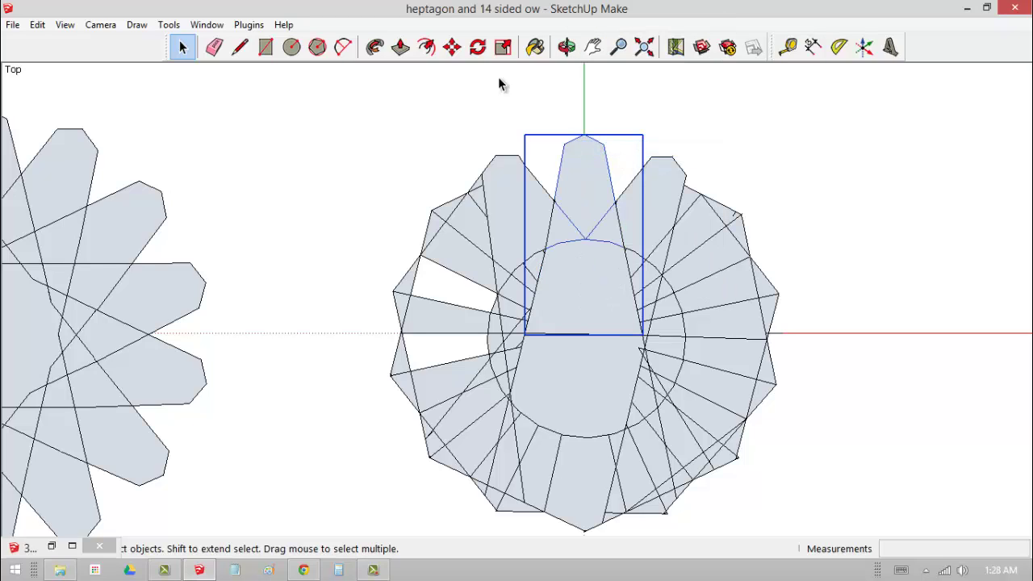
Step: Move the star-point group 1.904 m to the right along the red axis
click(452, 49)
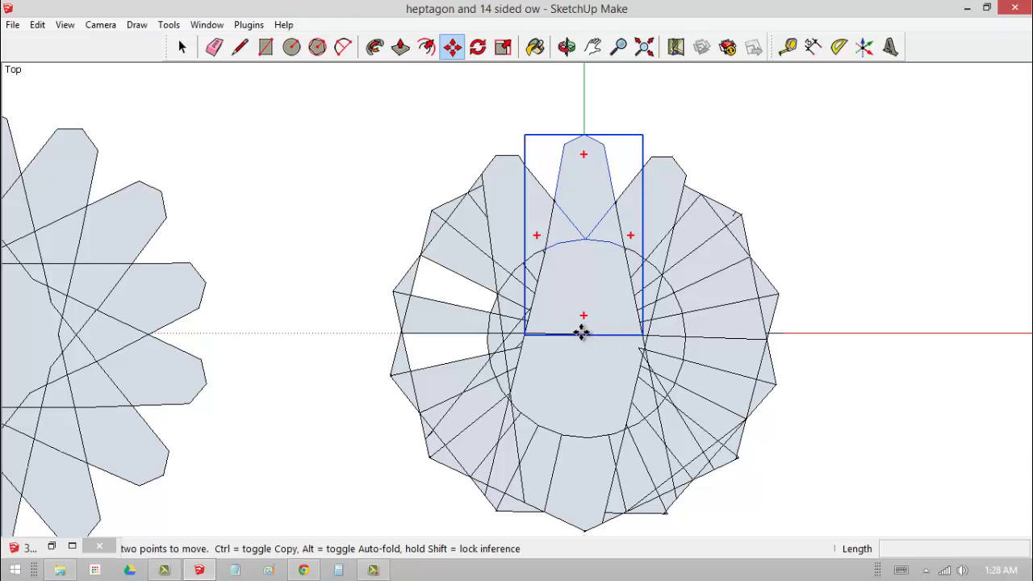
click(583, 333)
key(Escape)
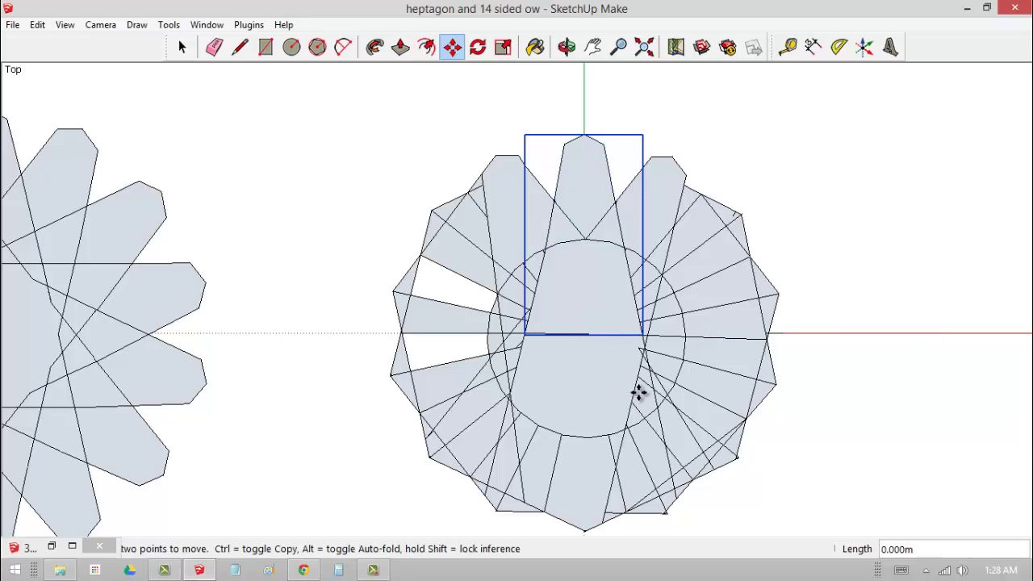
click(592, 334)
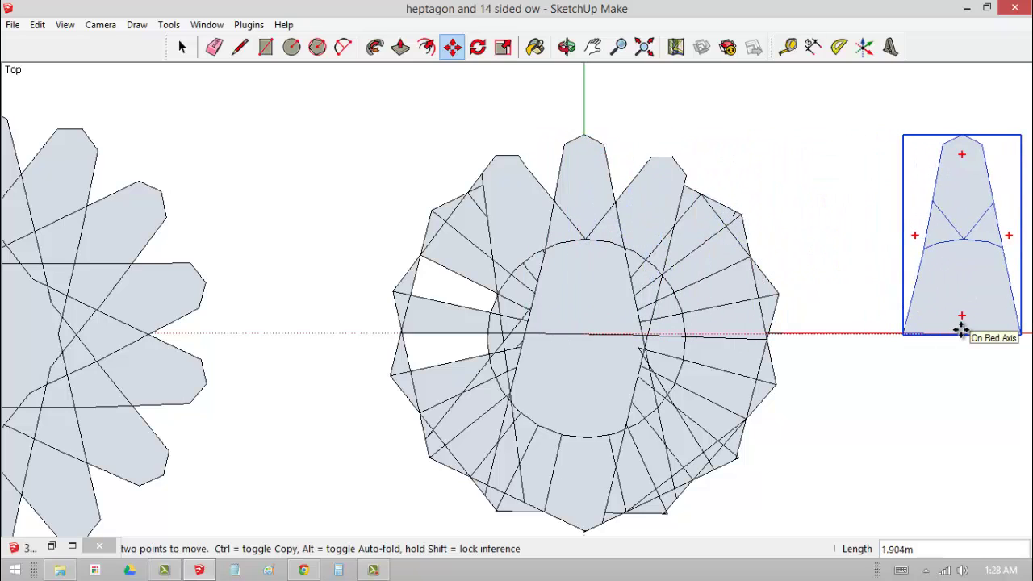
click(961, 329)
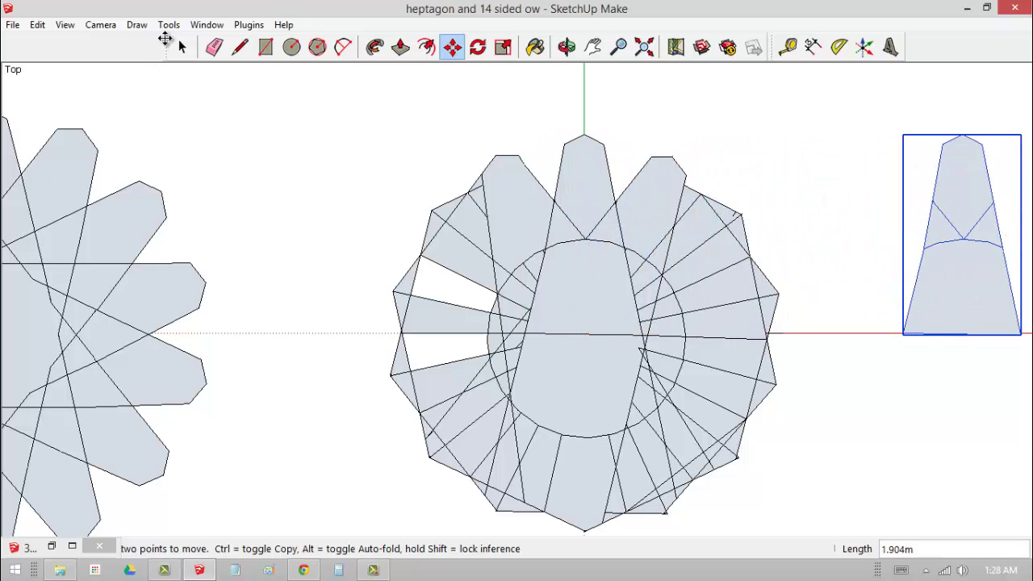
Step: Window-select the remaining central 14-sided figure and erase it
click(180, 46)
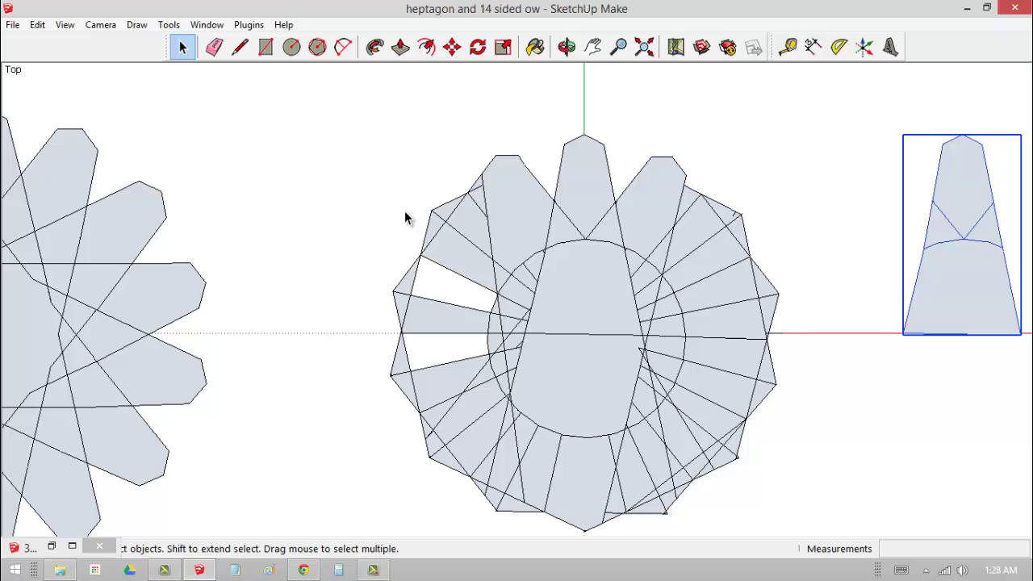
click(309, 195)
drag(301, 105, 825, 553)
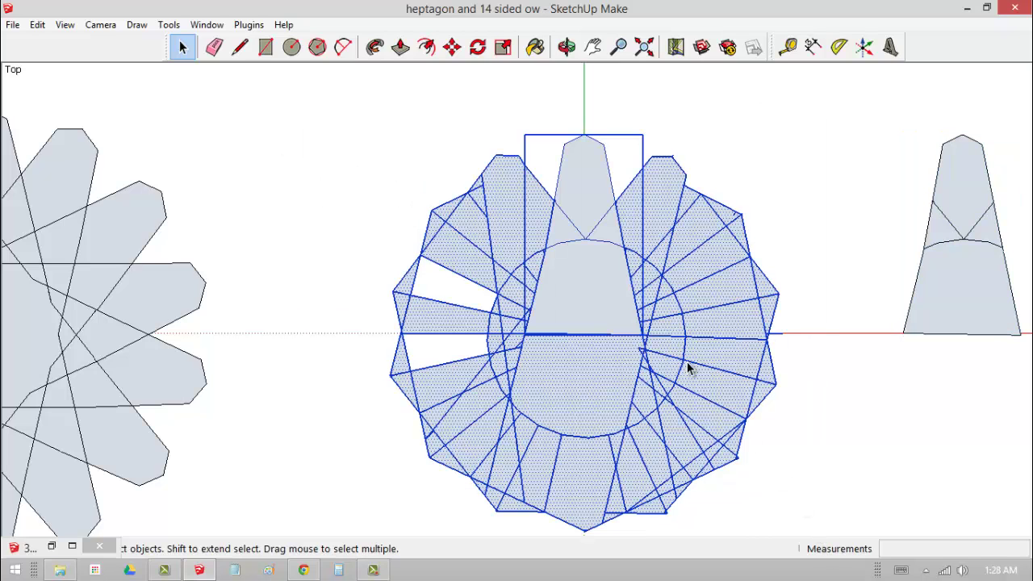
right_click(620, 339)
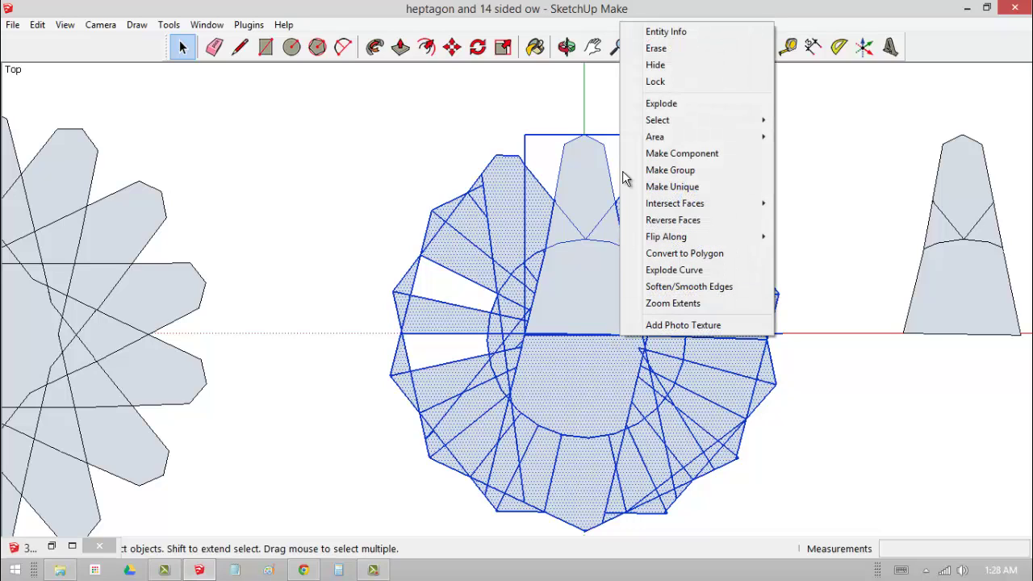
click(657, 49)
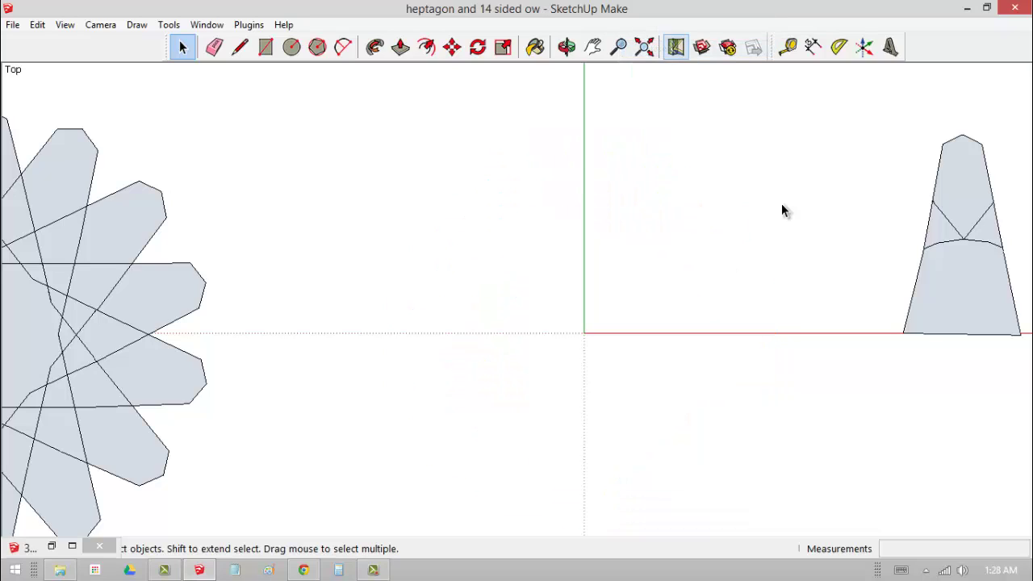
Step: Move the star-point group back so its bottom midpoint sits on the origin
click(984, 333)
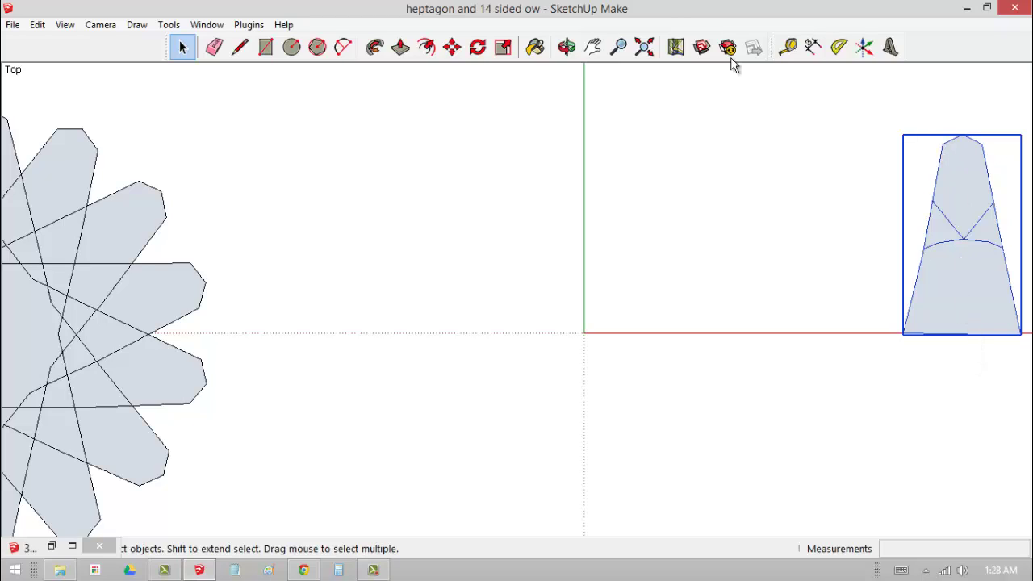
click(593, 47)
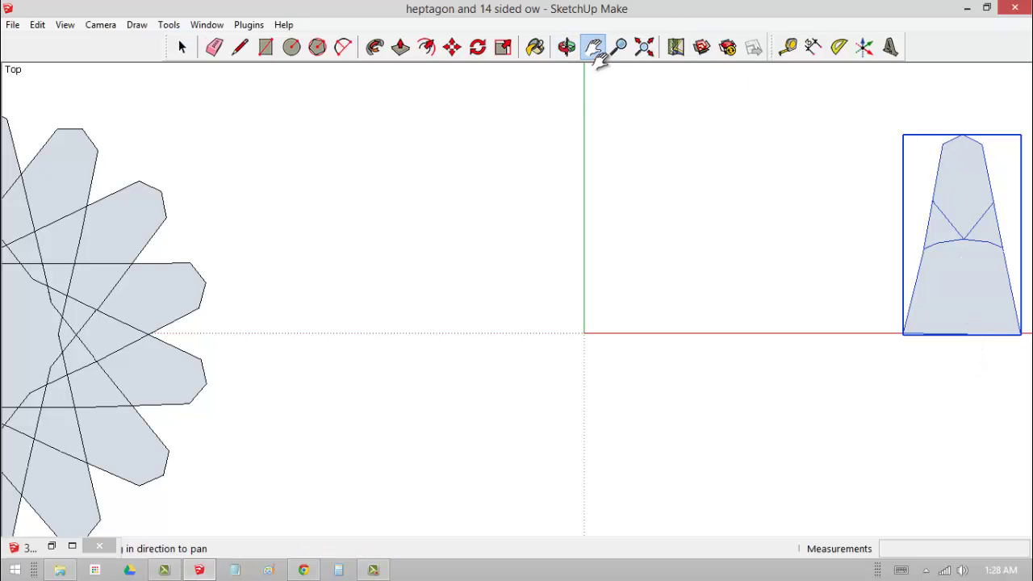
click(452, 47)
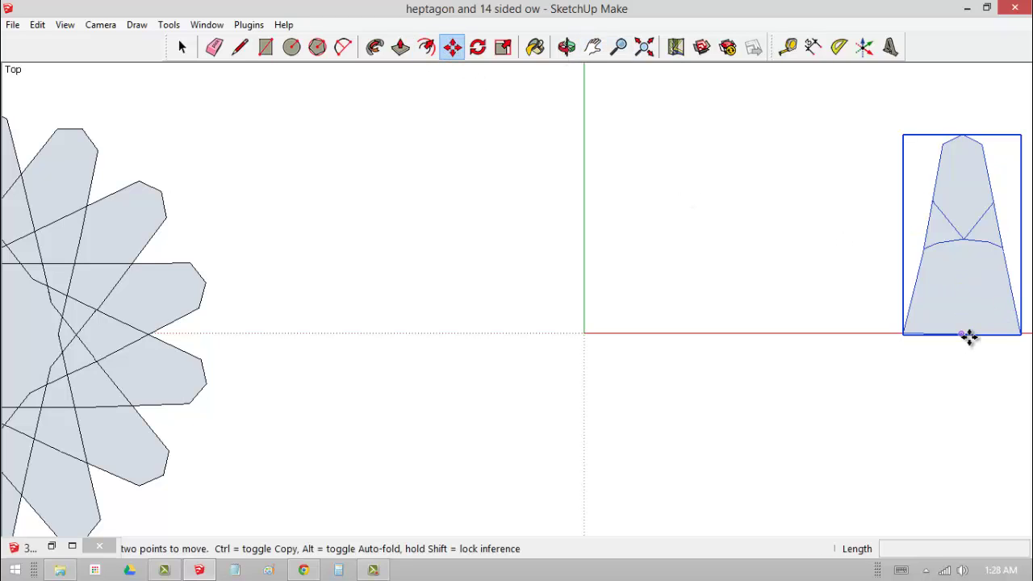
click(968, 337)
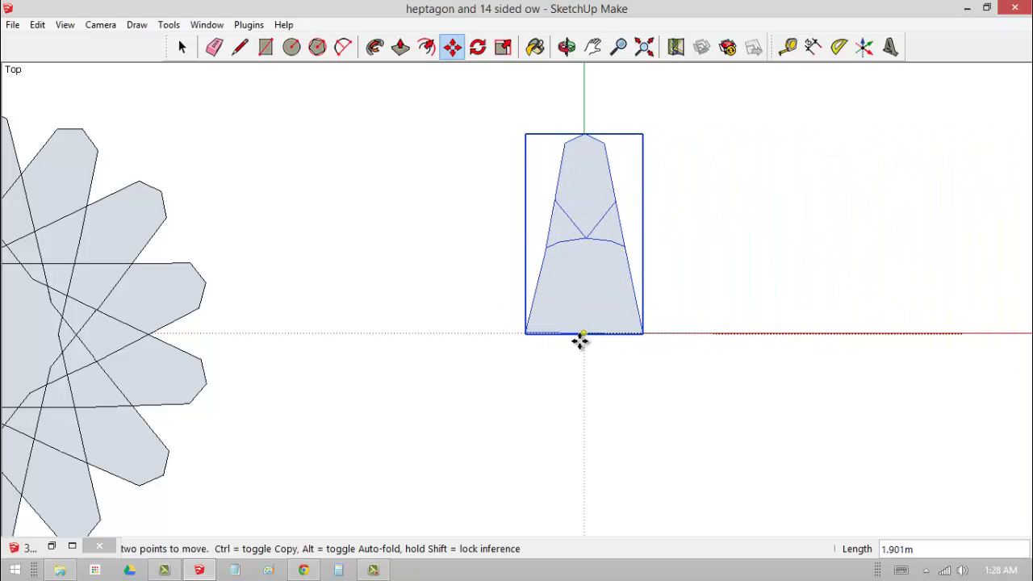
click(580, 341)
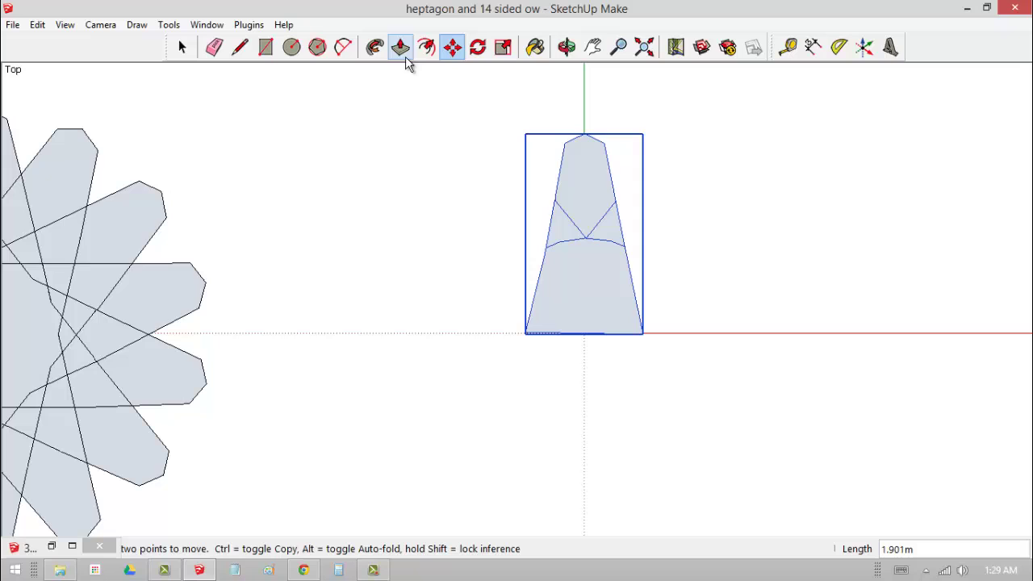
Step: Rotate-copy the star-point group 25.5° around the origin and repeat it twelve more times
click(477, 46)
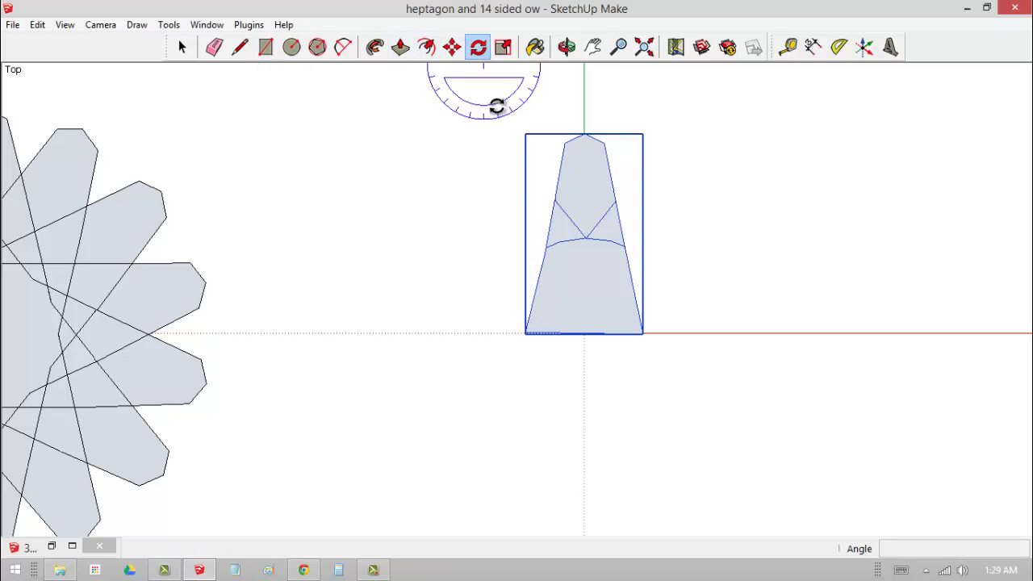
click(584, 332)
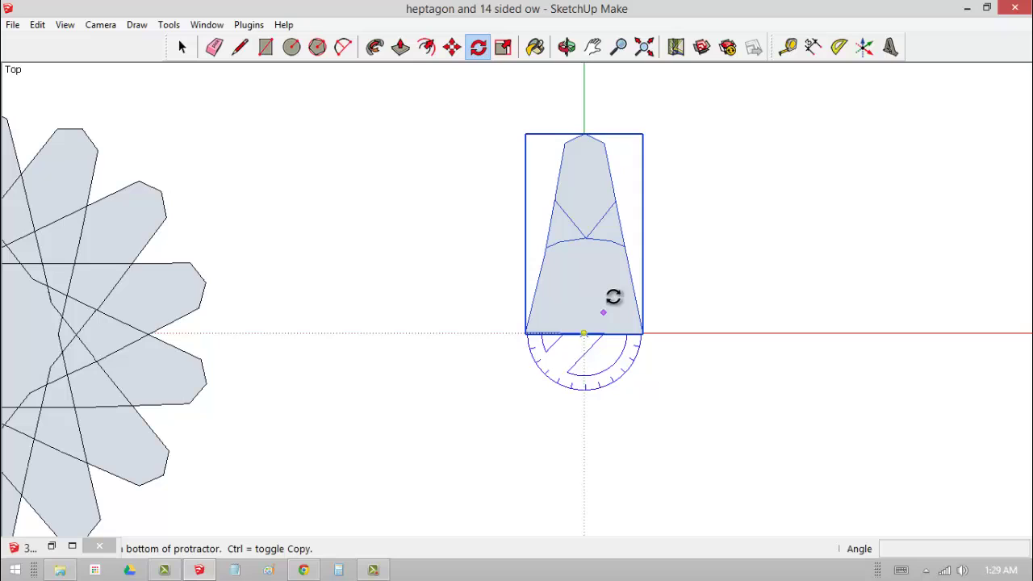
click(566, 142)
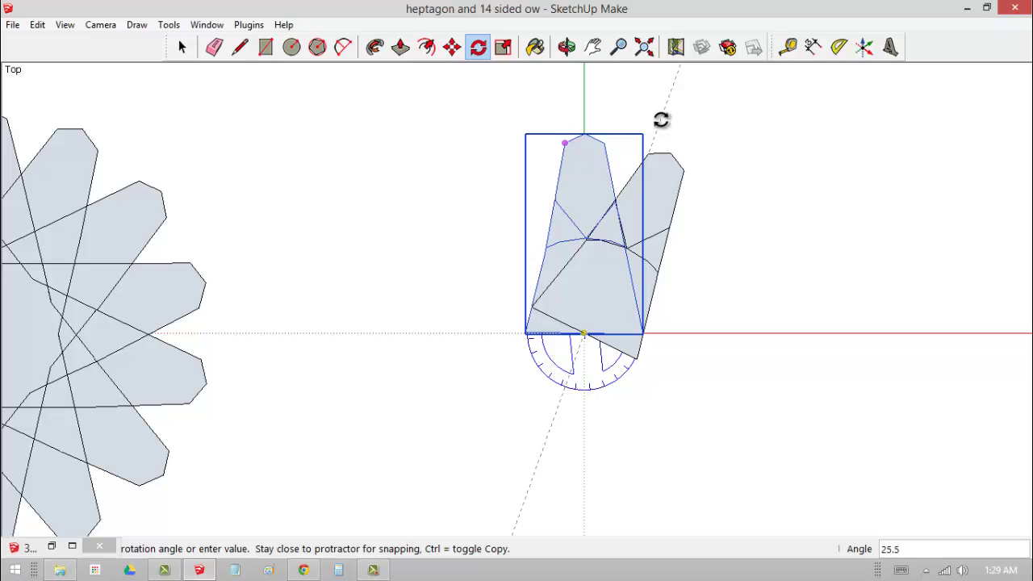
click(660, 120)
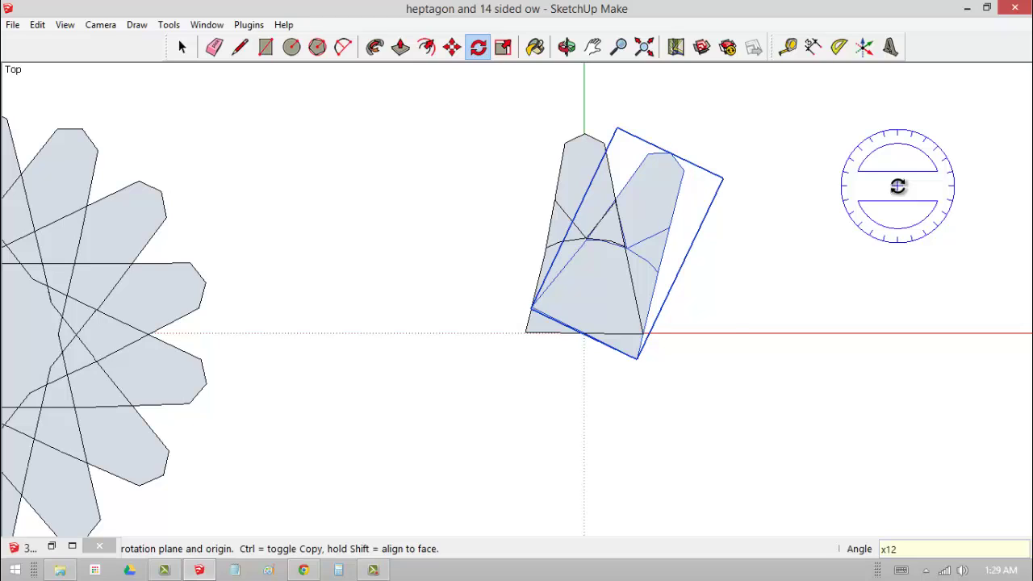
key(Return)
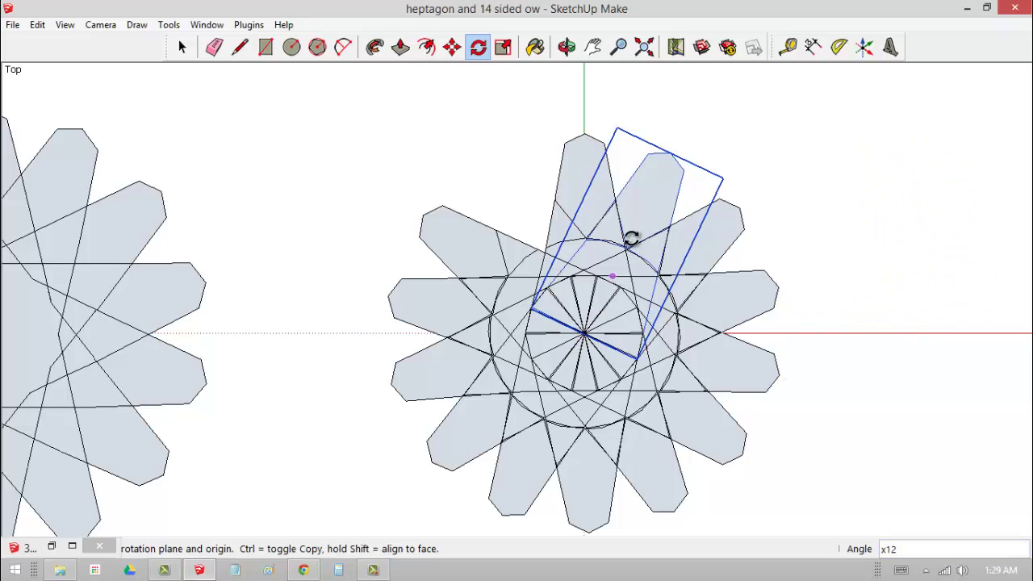
Step: Rotate one star-point copy 26.9° about the centre into the gap at upper left
click(586, 335)
click(586, 336)
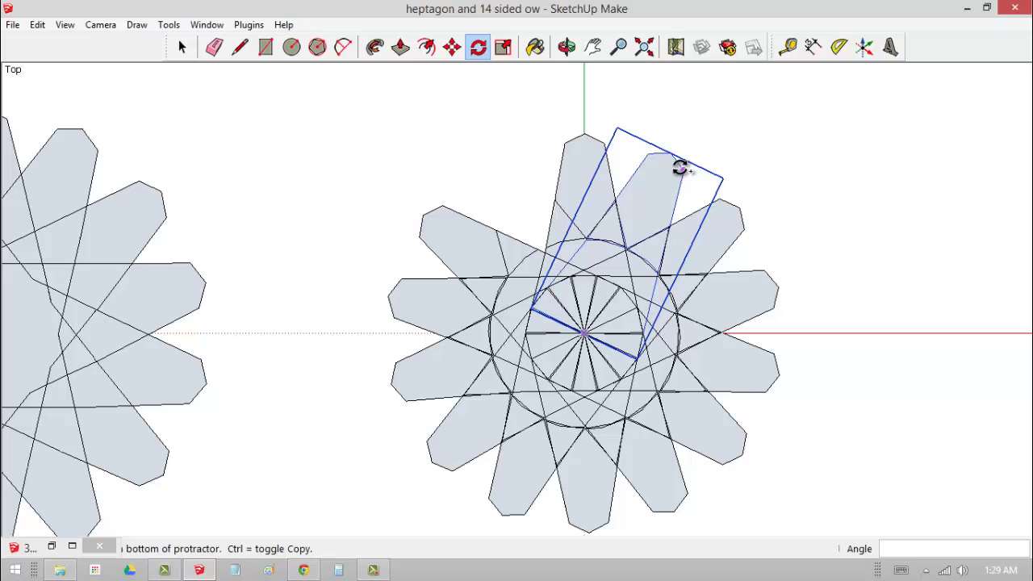
click(683, 170)
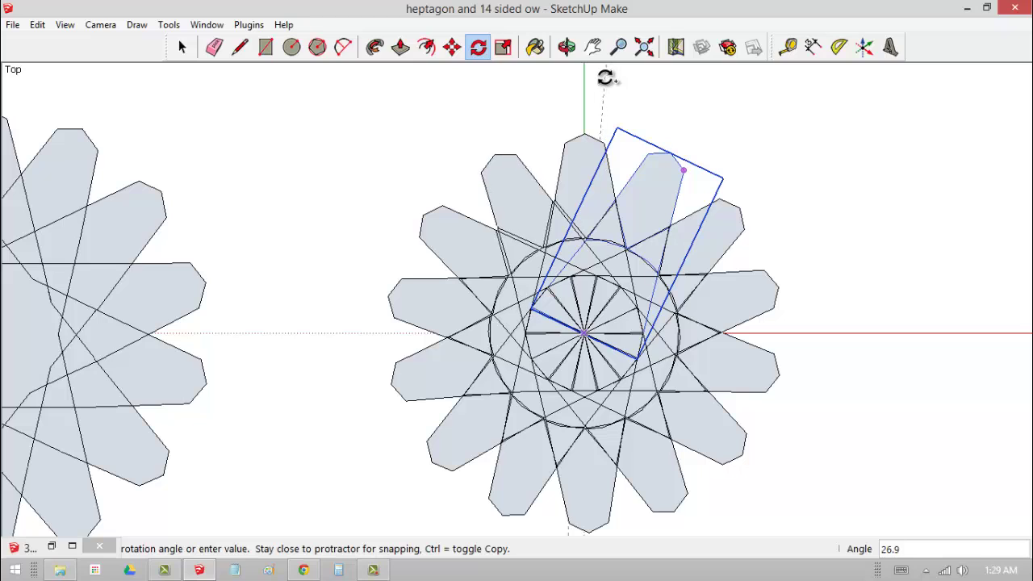
click(605, 77)
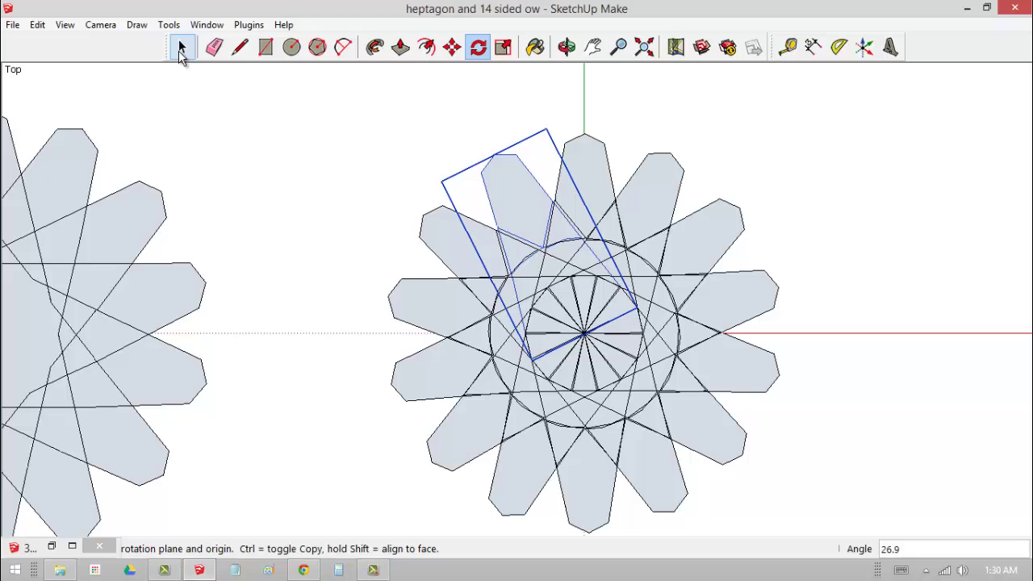
Step: Box-select the whole right-hand star and explode its groups into loose geometry
click(181, 48)
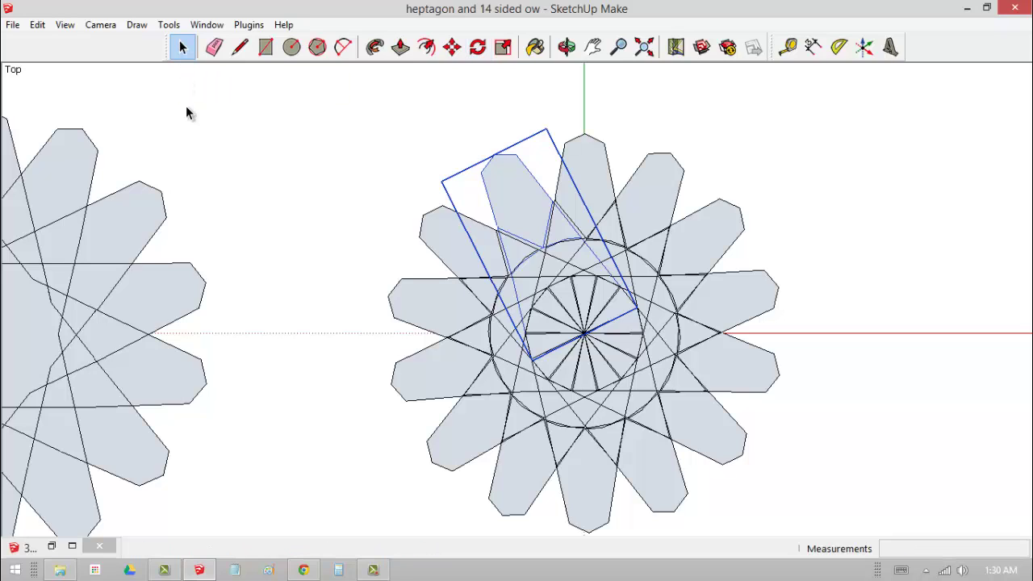
click(195, 162)
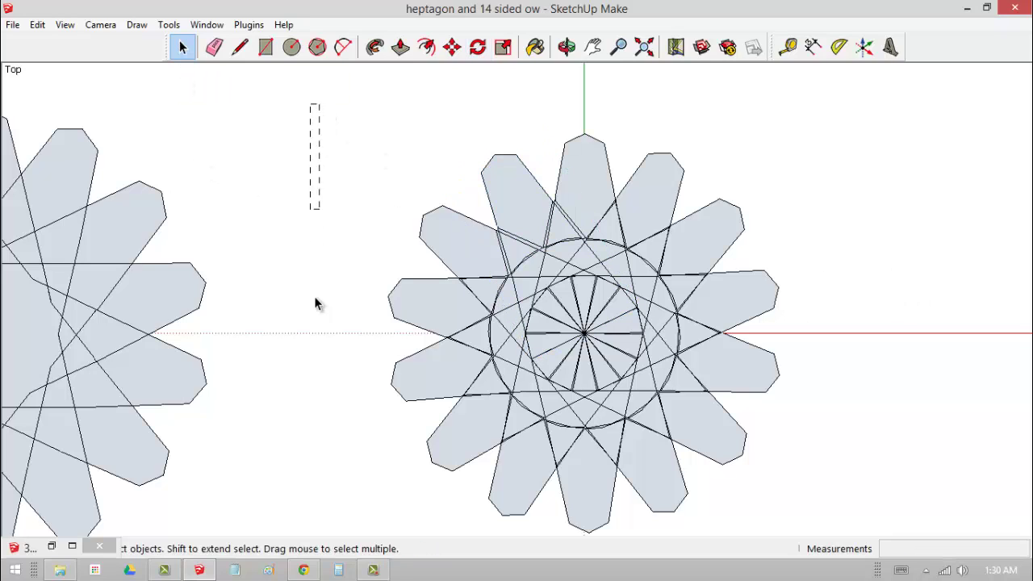
drag(314, 302, 824, 545)
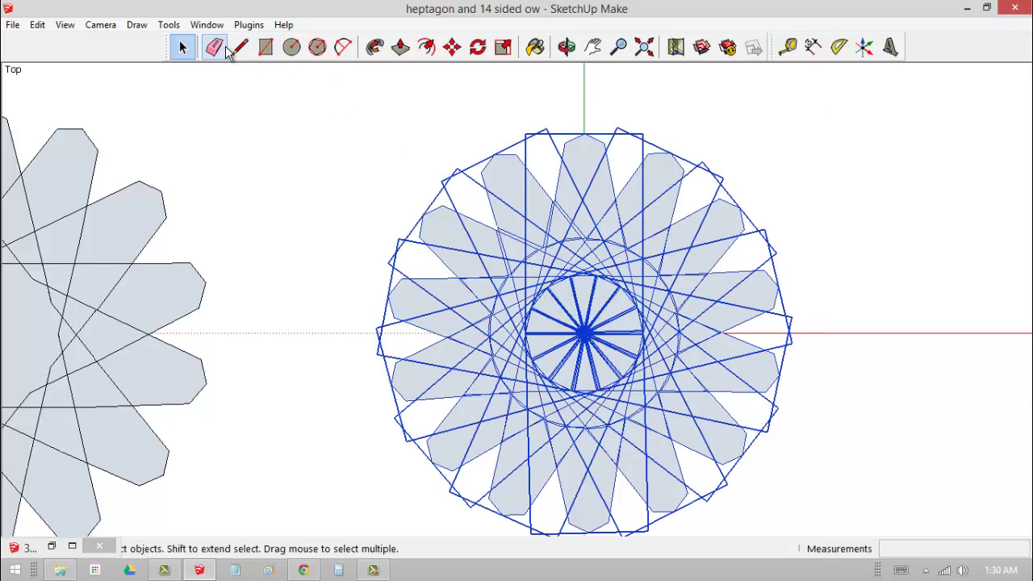
right_click(599, 268)
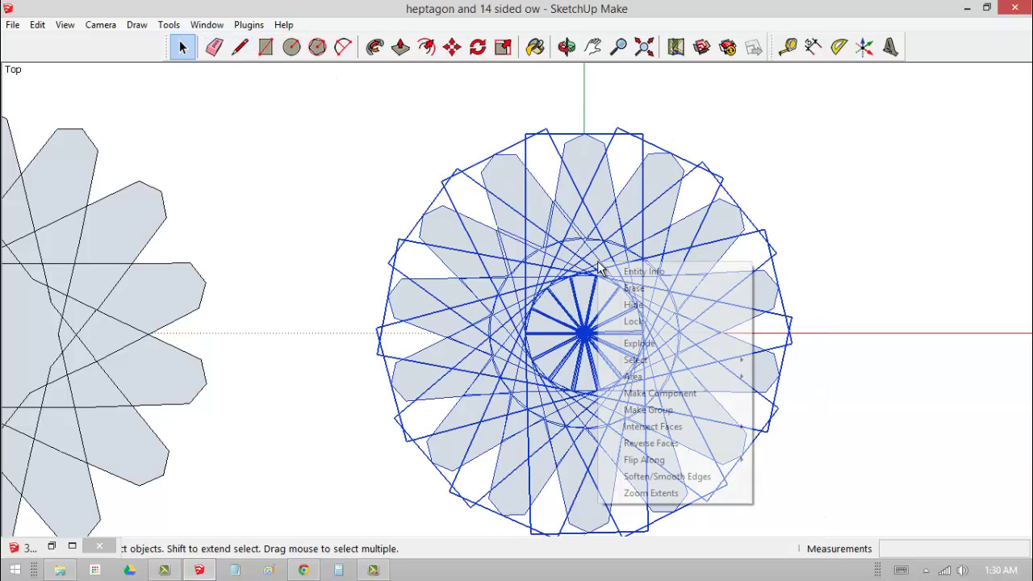
click(652, 345)
Step: Erase all 14 spokes at the star's centre with the Eraser
click(848, 250)
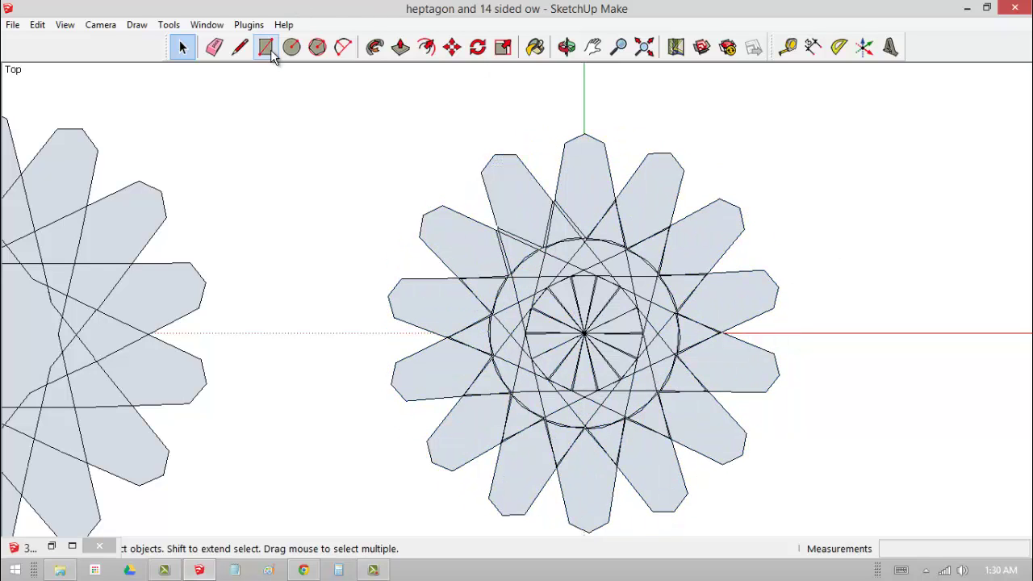
click(214, 47)
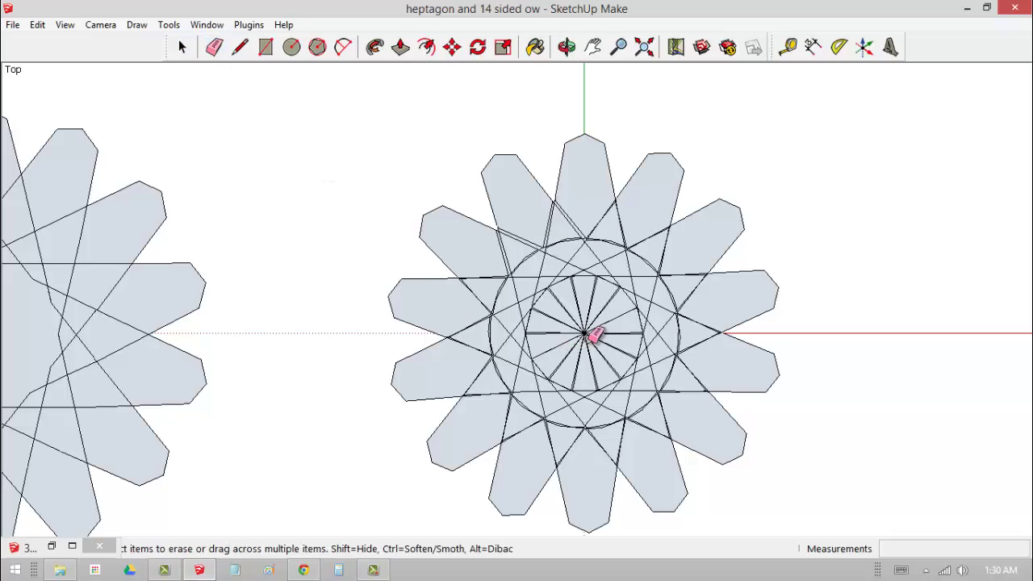
drag(595, 334, 590, 328)
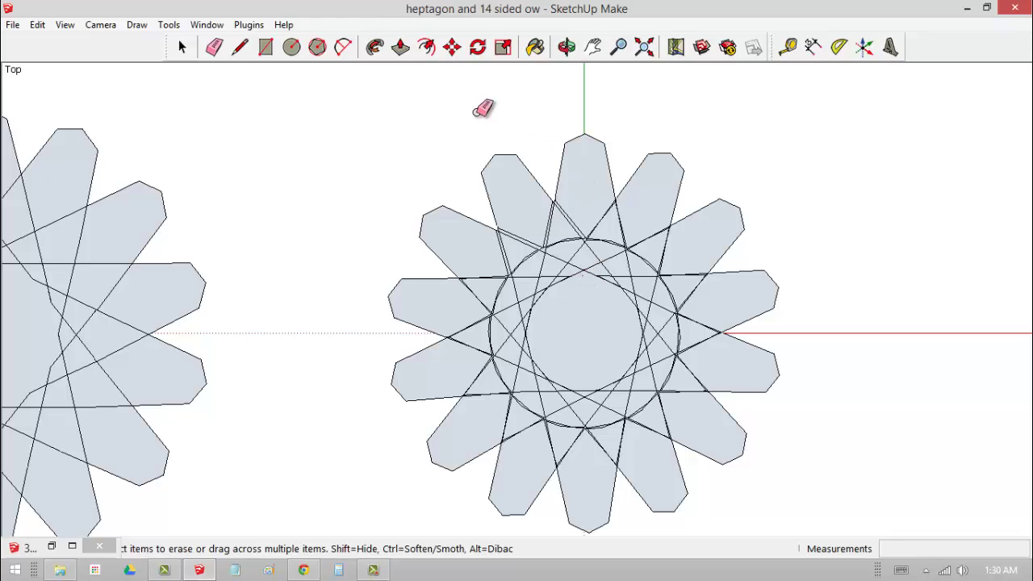
Step: Zoom in on the centre and erase the leftover edge pieces and a small triangular face there
click(618, 46)
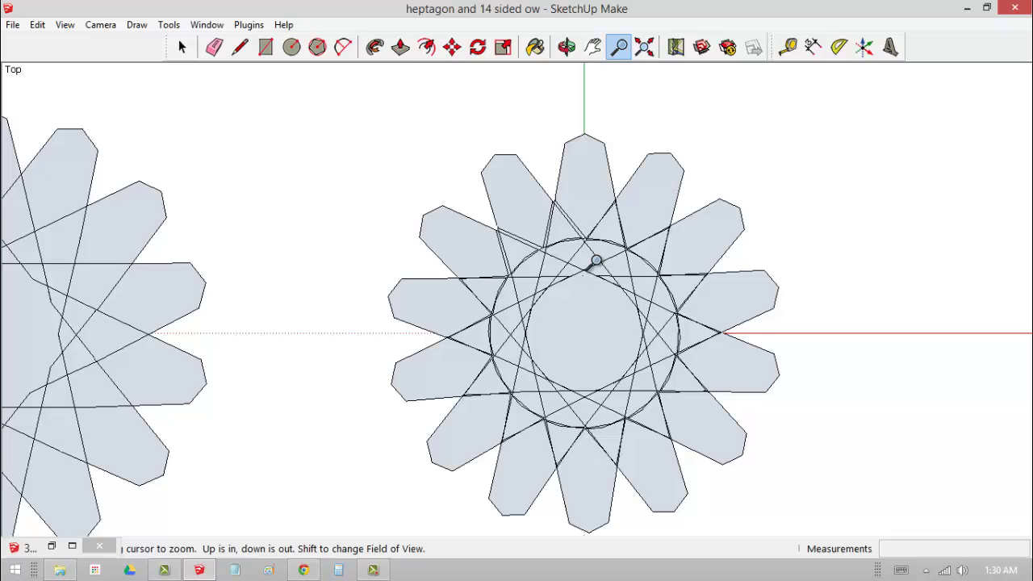
drag(595, 260, 622, 75)
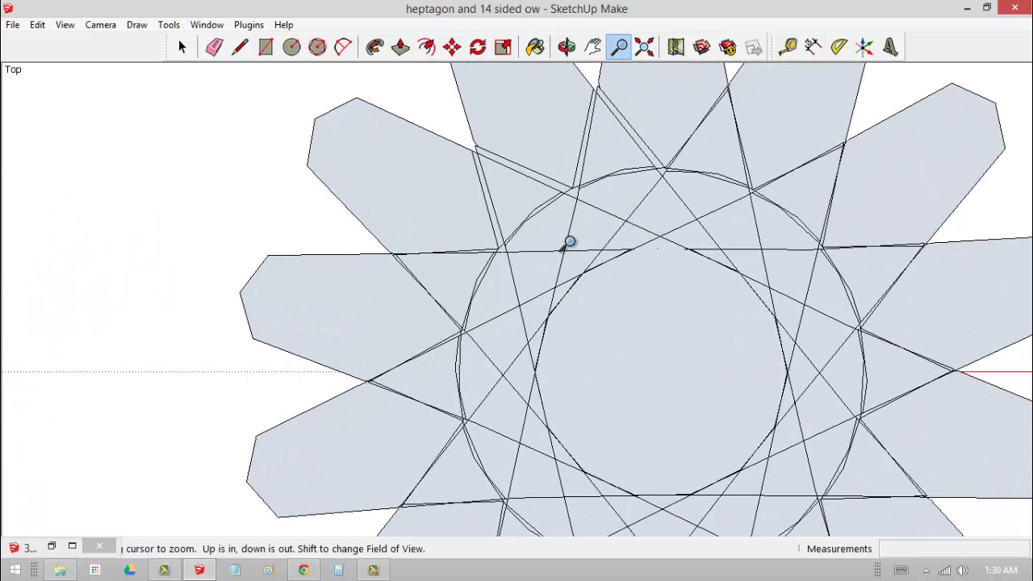
click(213, 49)
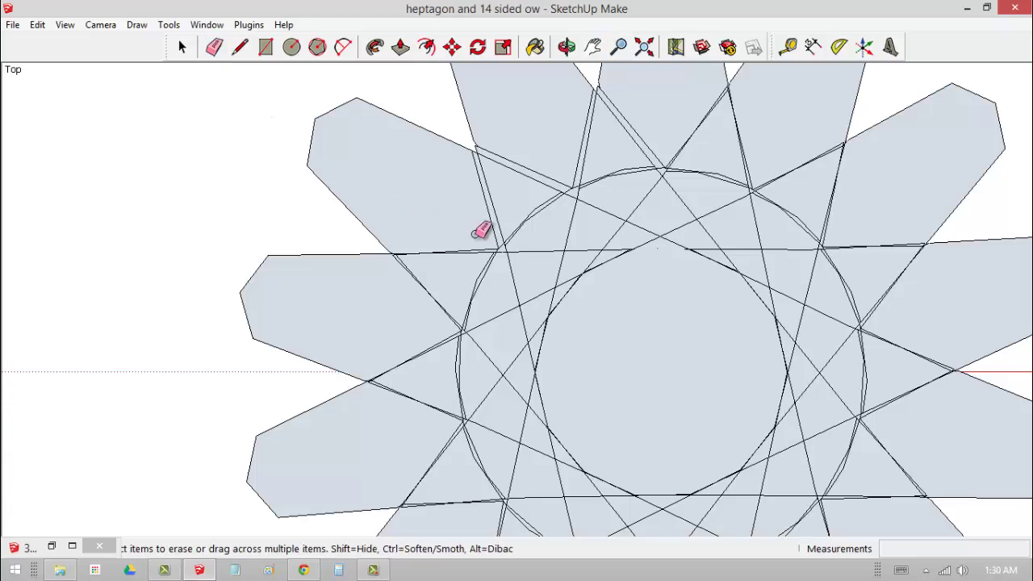
click(500, 231)
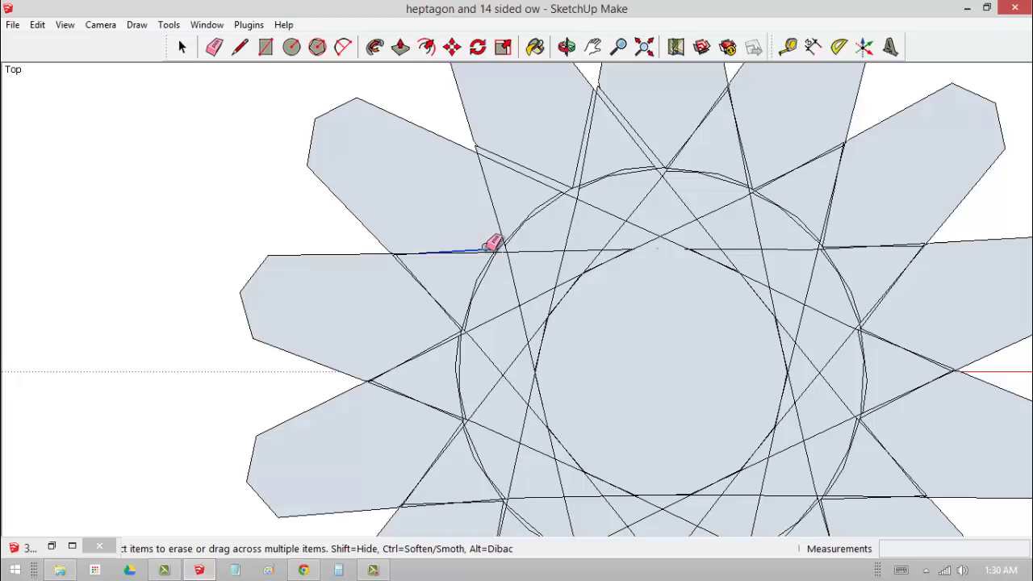
click(516, 161)
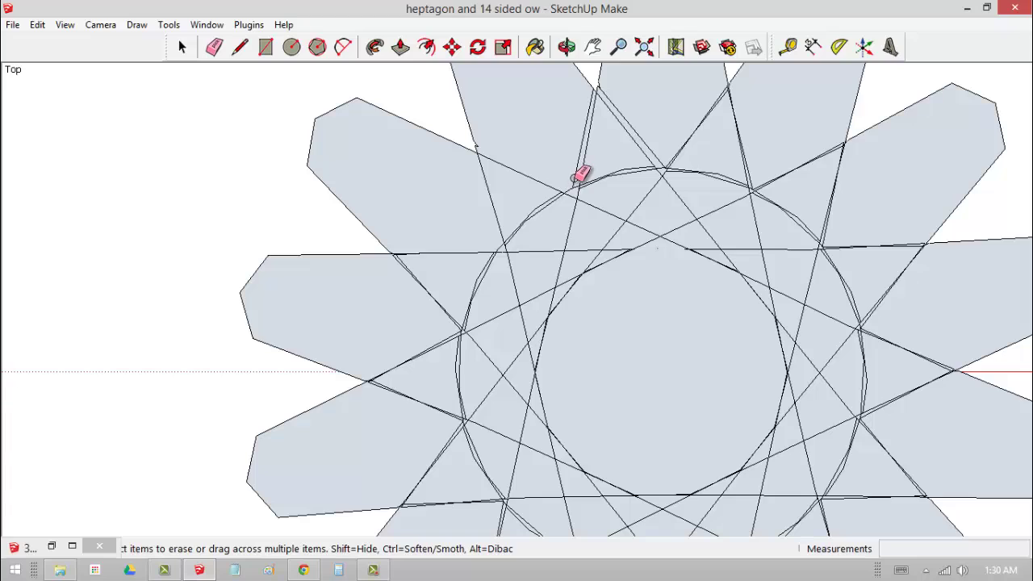
click(715, 258)
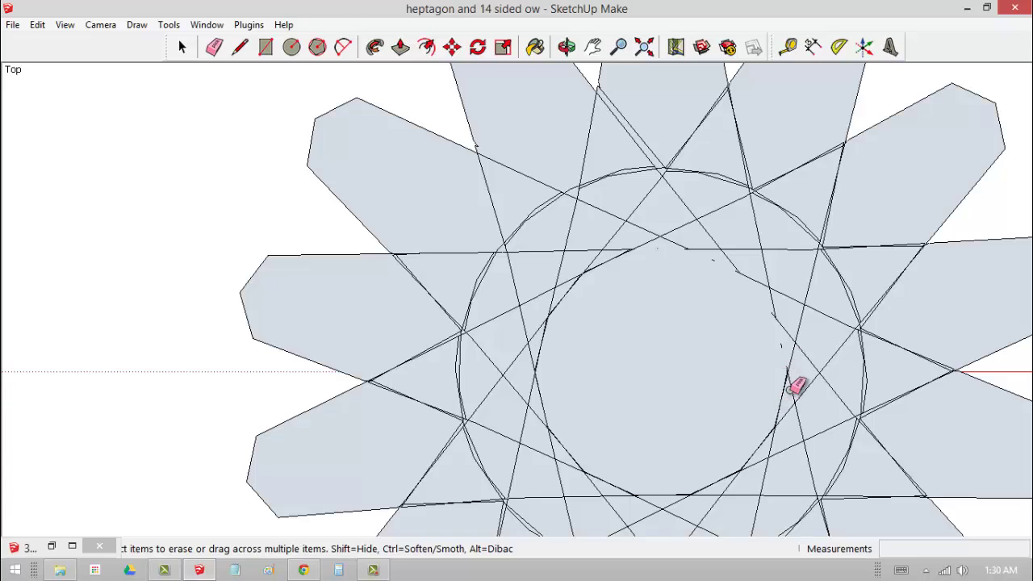
mouse_move(782, 401)
mouse_down()
mouse_move(756, 428)
mouse_move(759, 443)
mouse_up()
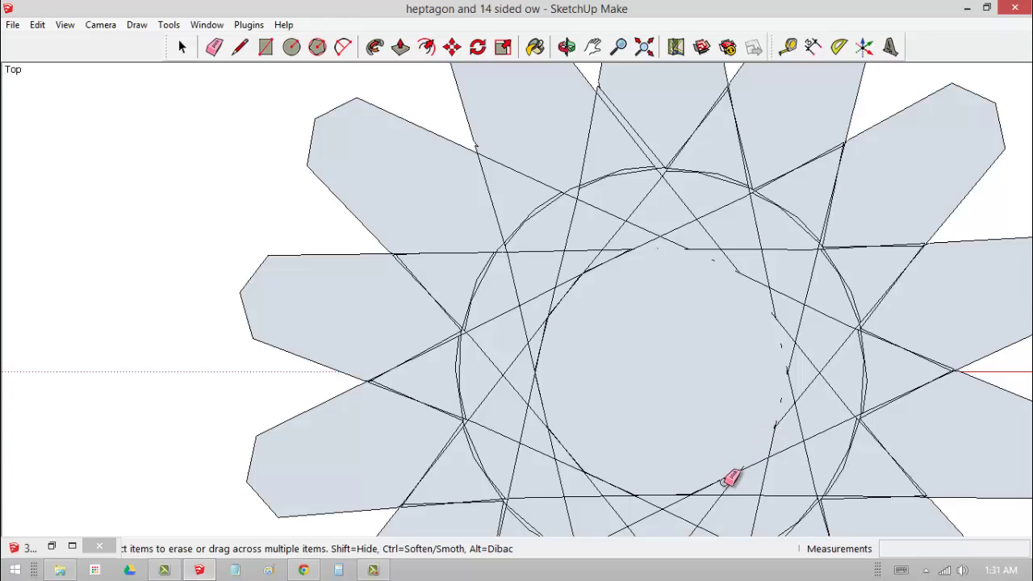
mouse_move(719, 481)
mouse_down()
mouse_move(670, 497)
mouse_move(606, 481)
mouse_move(572, 459)
mouse_move(536, 392)
mouse_move(542, 406)
mouse_move(543, 337)
mouse_move(567, 294)
mouse_move(614, 271)
mouse_move(614, 259)
mouse_move(641, 269)
mouse_up()
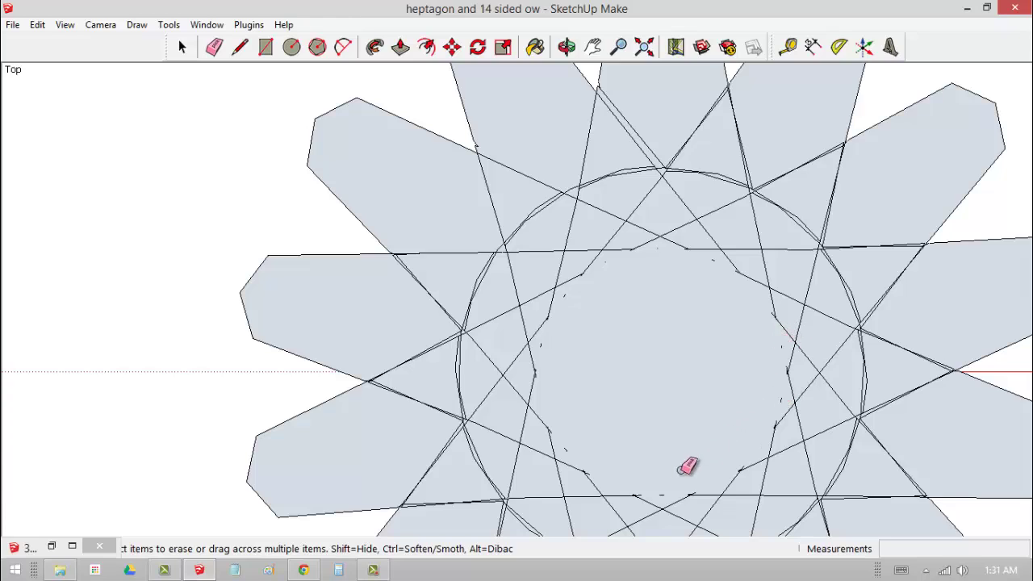
click(666, 495)
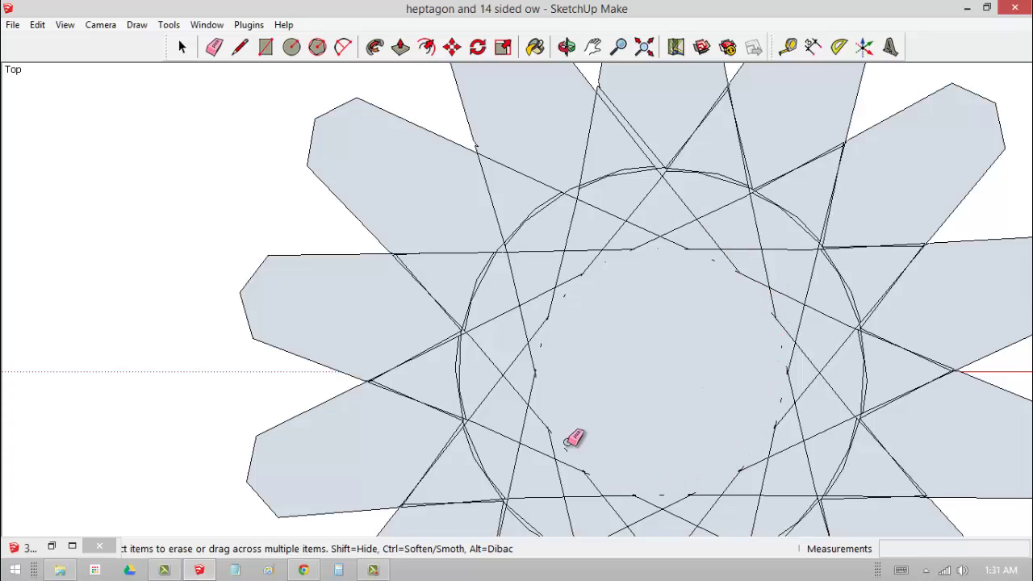
click(584, 71)
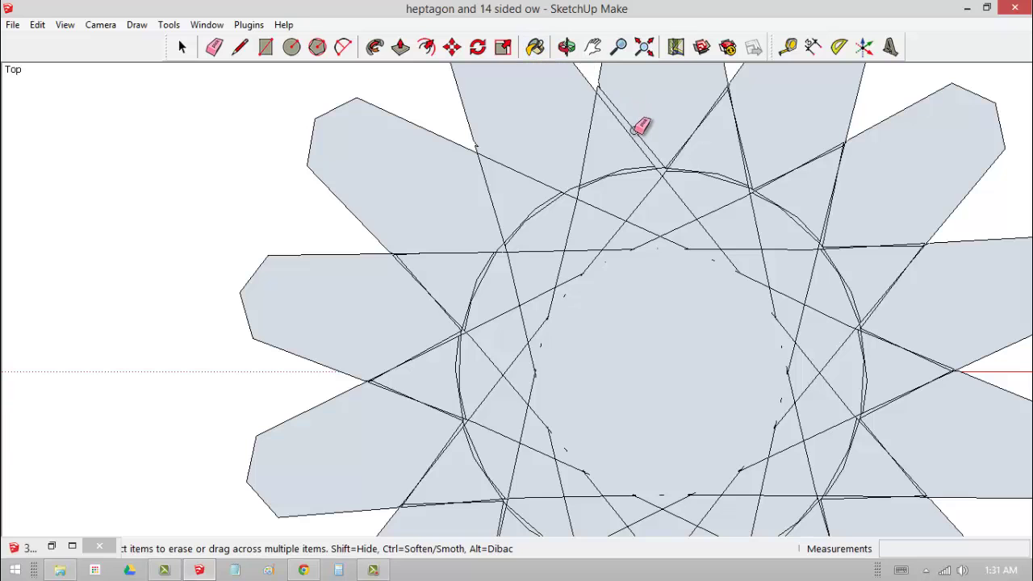
Step: Zoom out until both 14-pointed stars, including the circled one with the clean centre, fill the view
click(619, 47)
drag(638, 136, 611, 379)
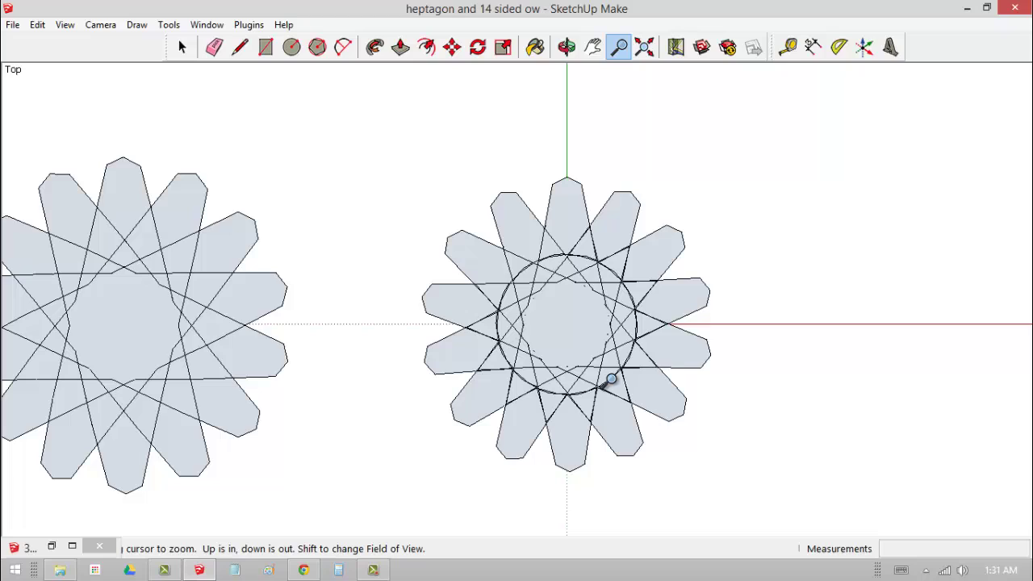